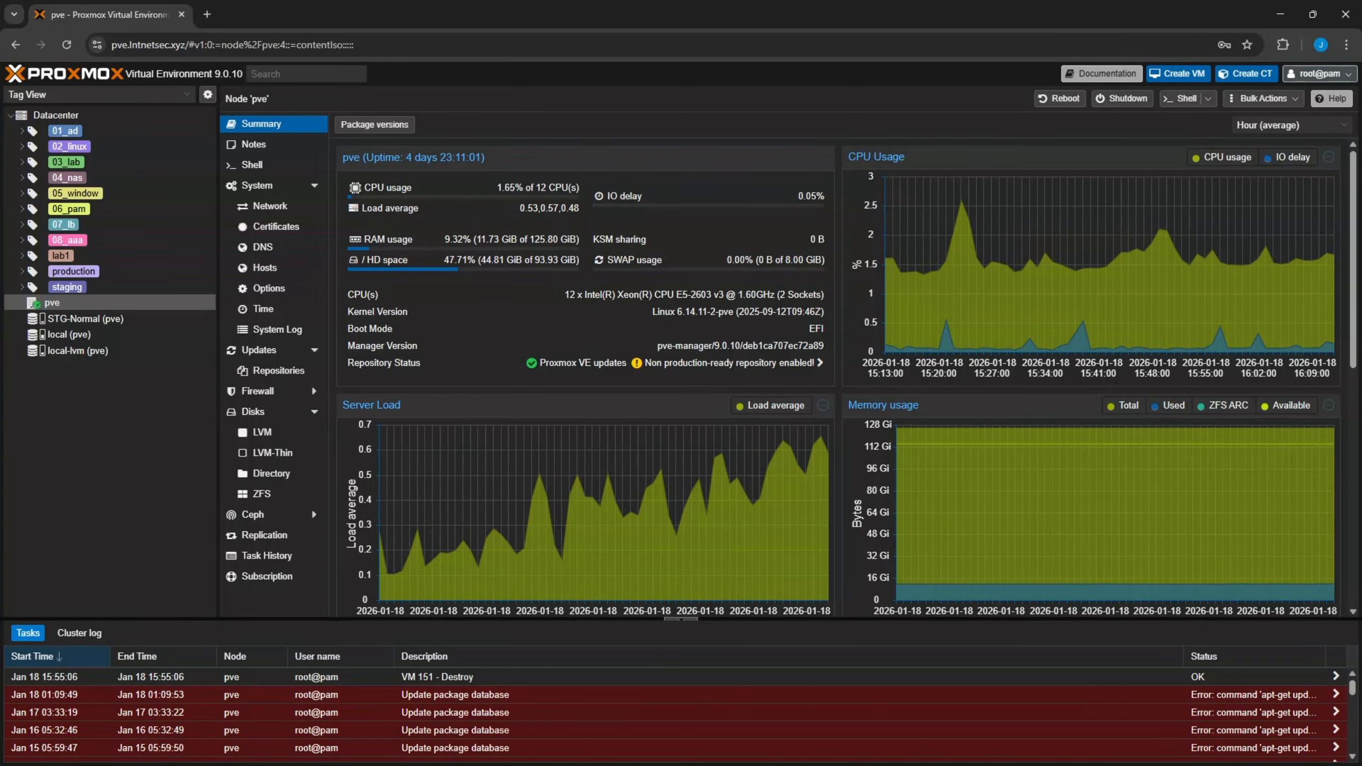
{"action": "left_click", "coordinate": [212, 14]}
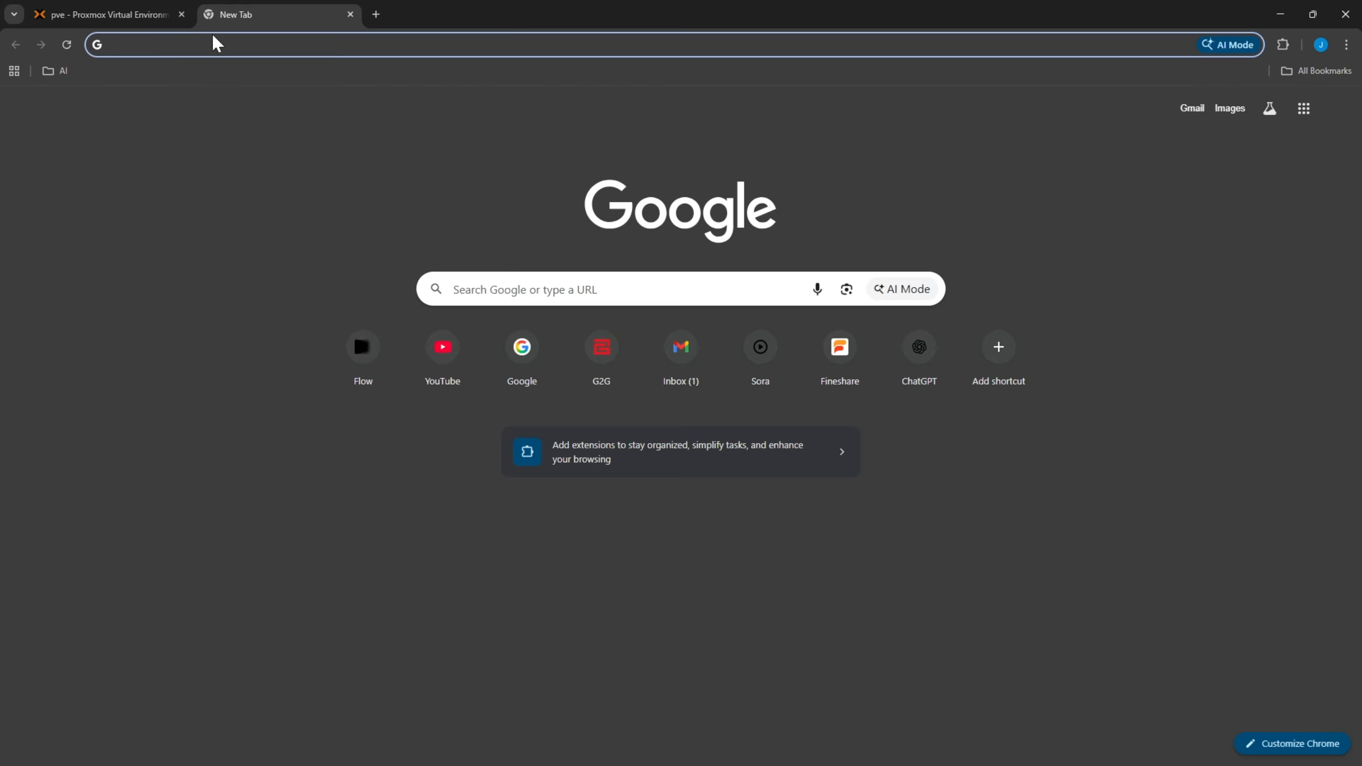
{"action": "type", "text": "https://xpenology.tech/arc-loader/"}
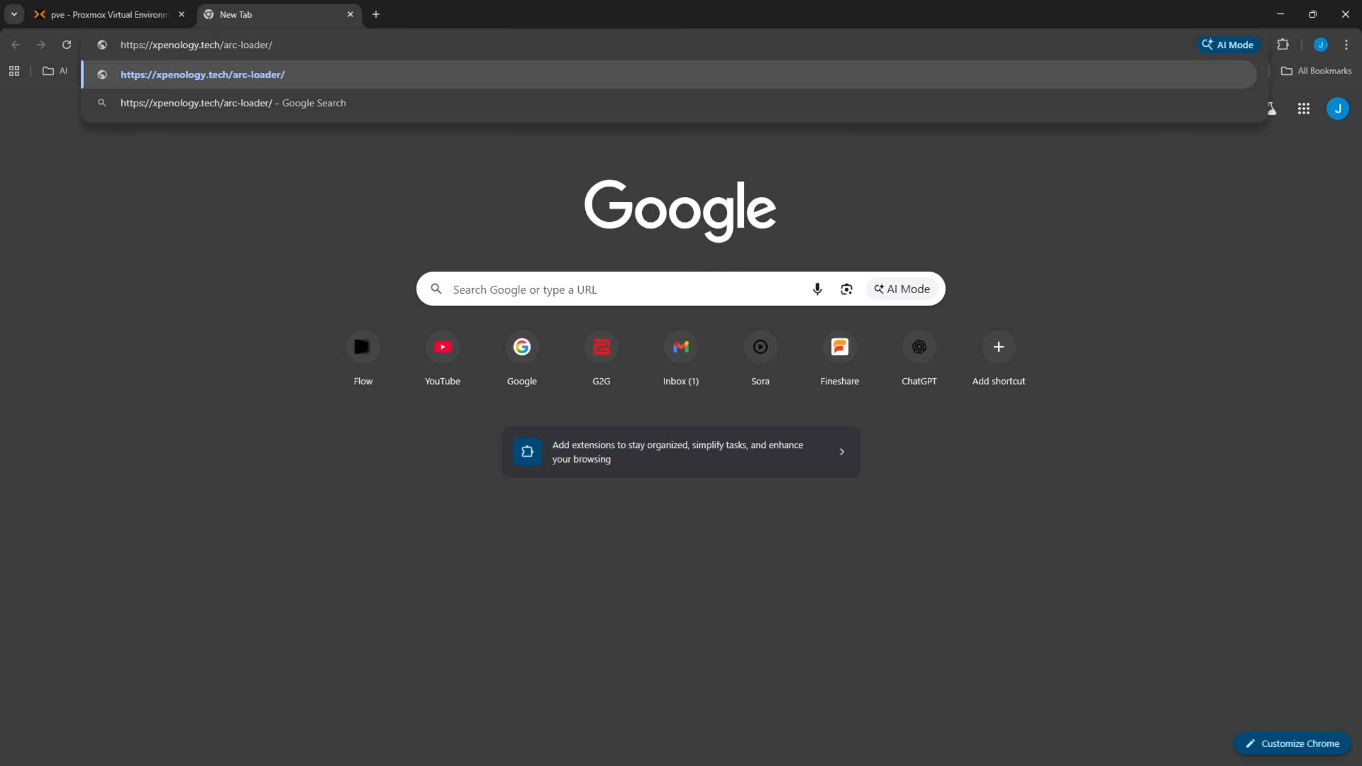
{"action": "key", "text": "Return"}
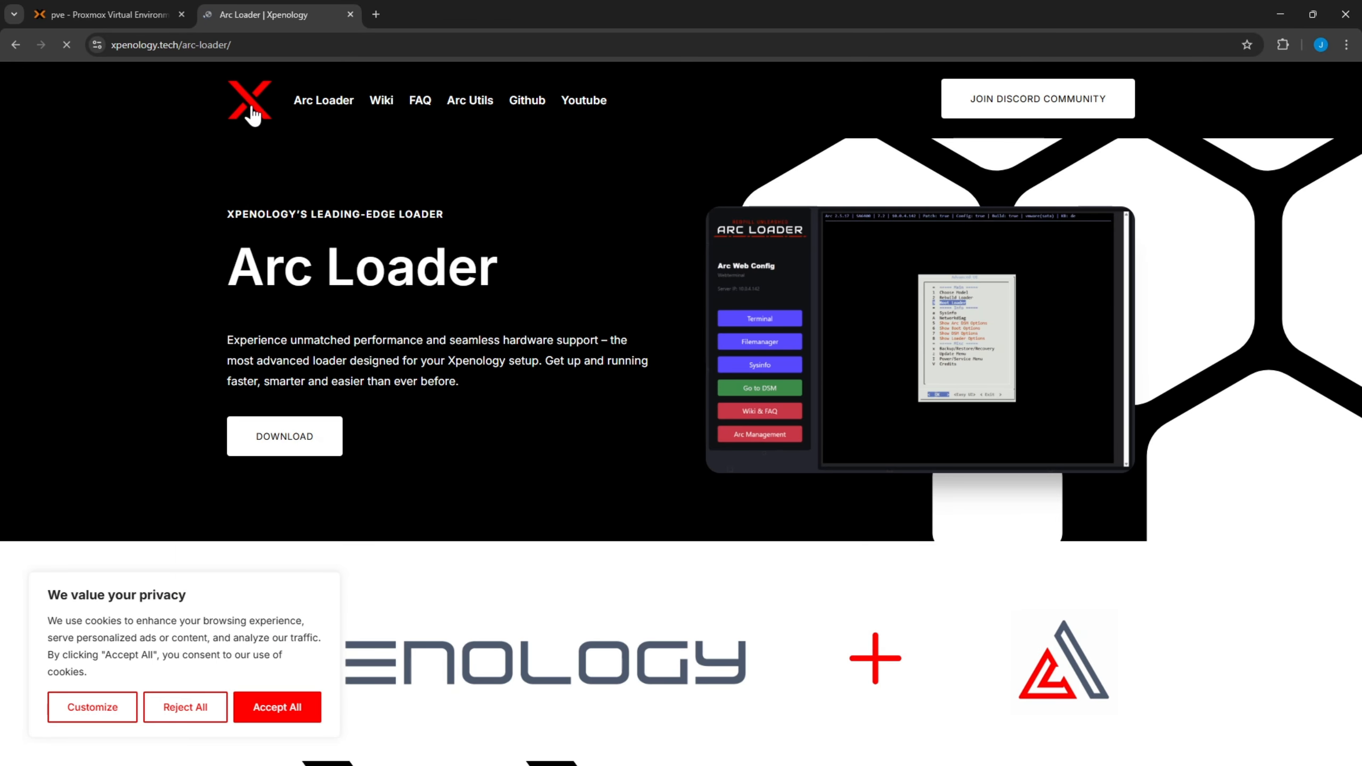
Download arc-3.0.7.img.zip from the release files on the Arc Loader page.
{"action": "scroll", "coordinate": [321, 397], "scroll_direction": "down", "scroll_amount": 8}
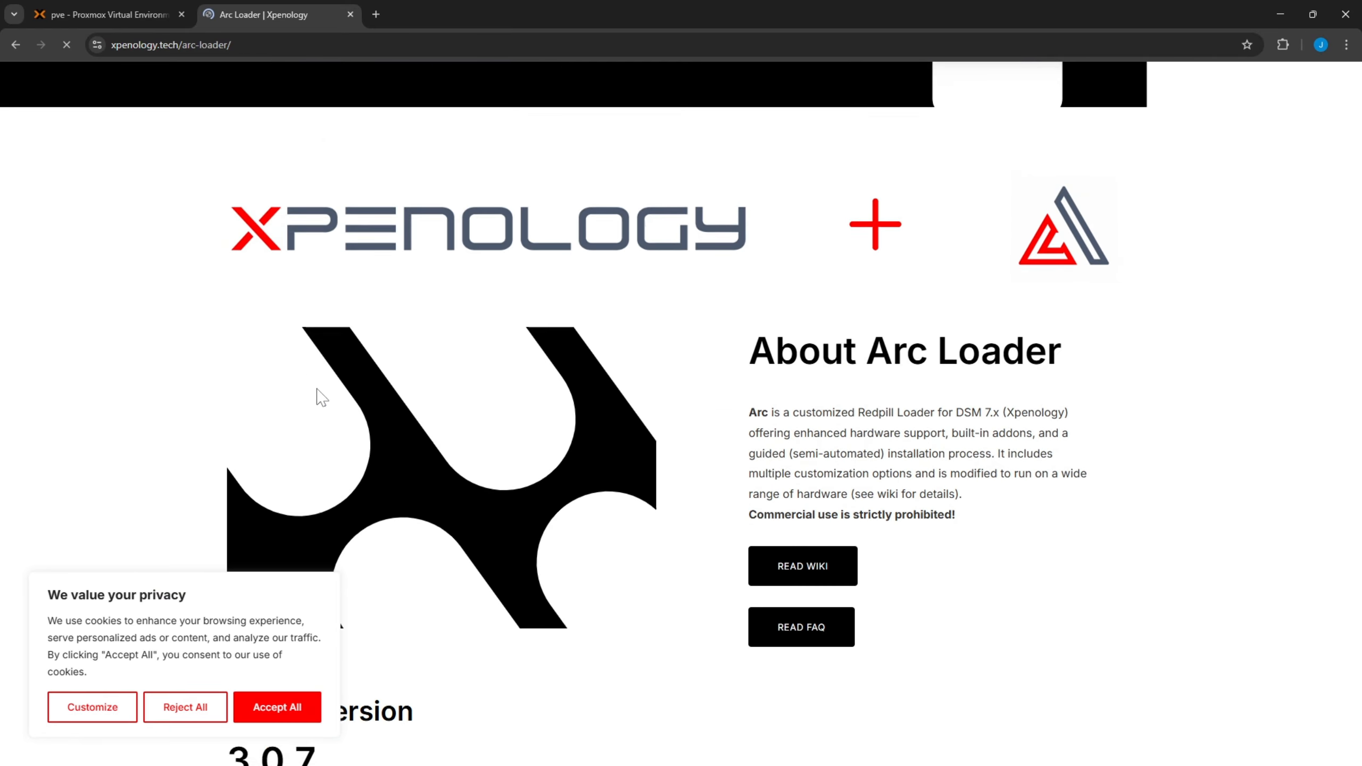
{"action": "scroll", "coordinate": [320, 397], "scroll_direction": "down", "scroll_amount": 17}
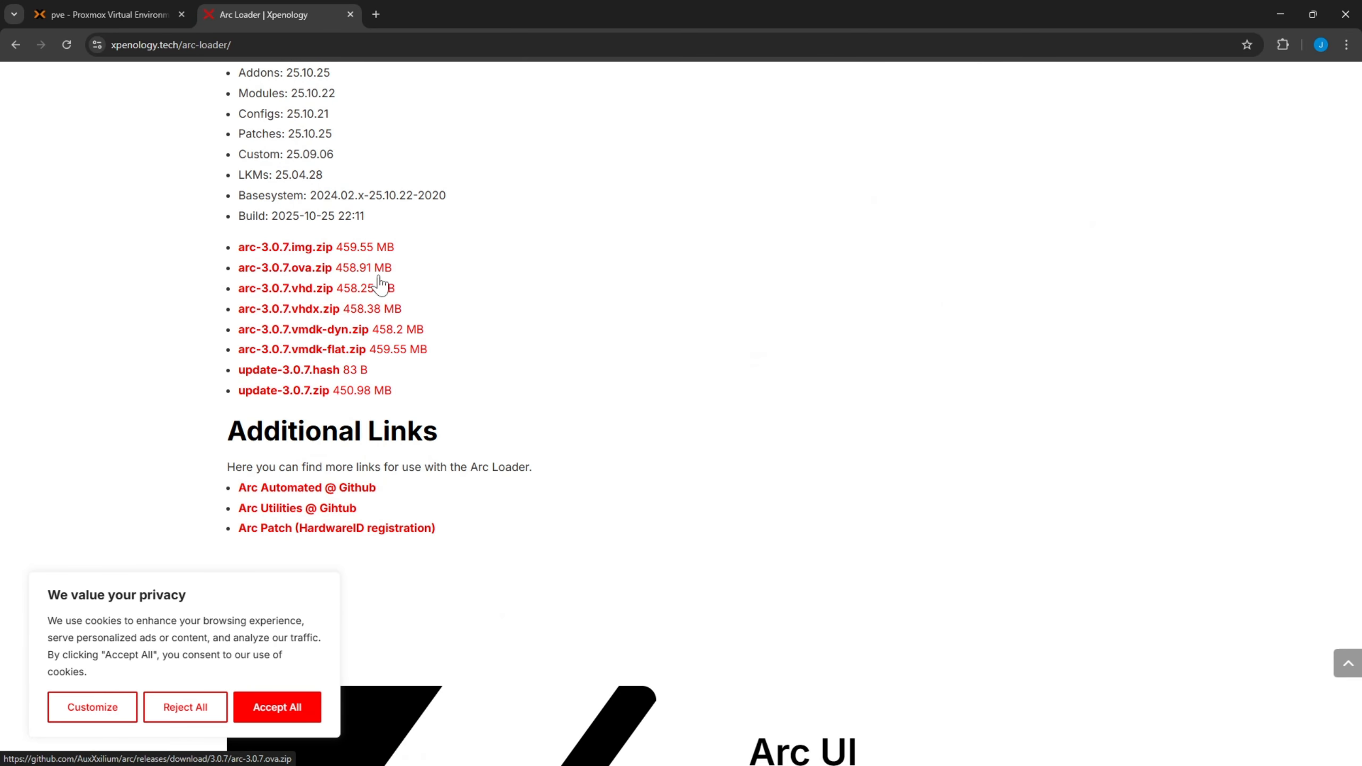
{"action": "left_click_drag", "start_coordinate": [407, 250], "coordinate": [234, 251]}
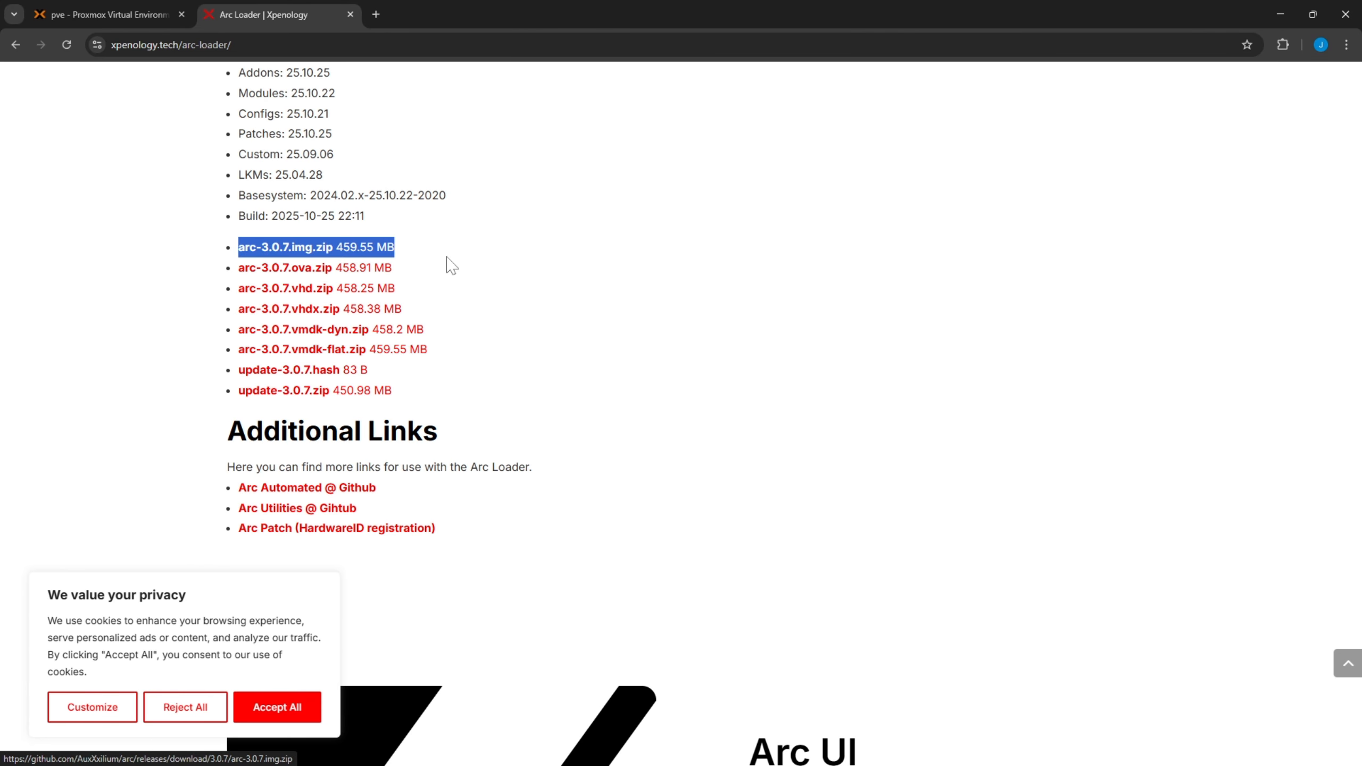
{"action": "left_click", "coordinate": [592, 283]}
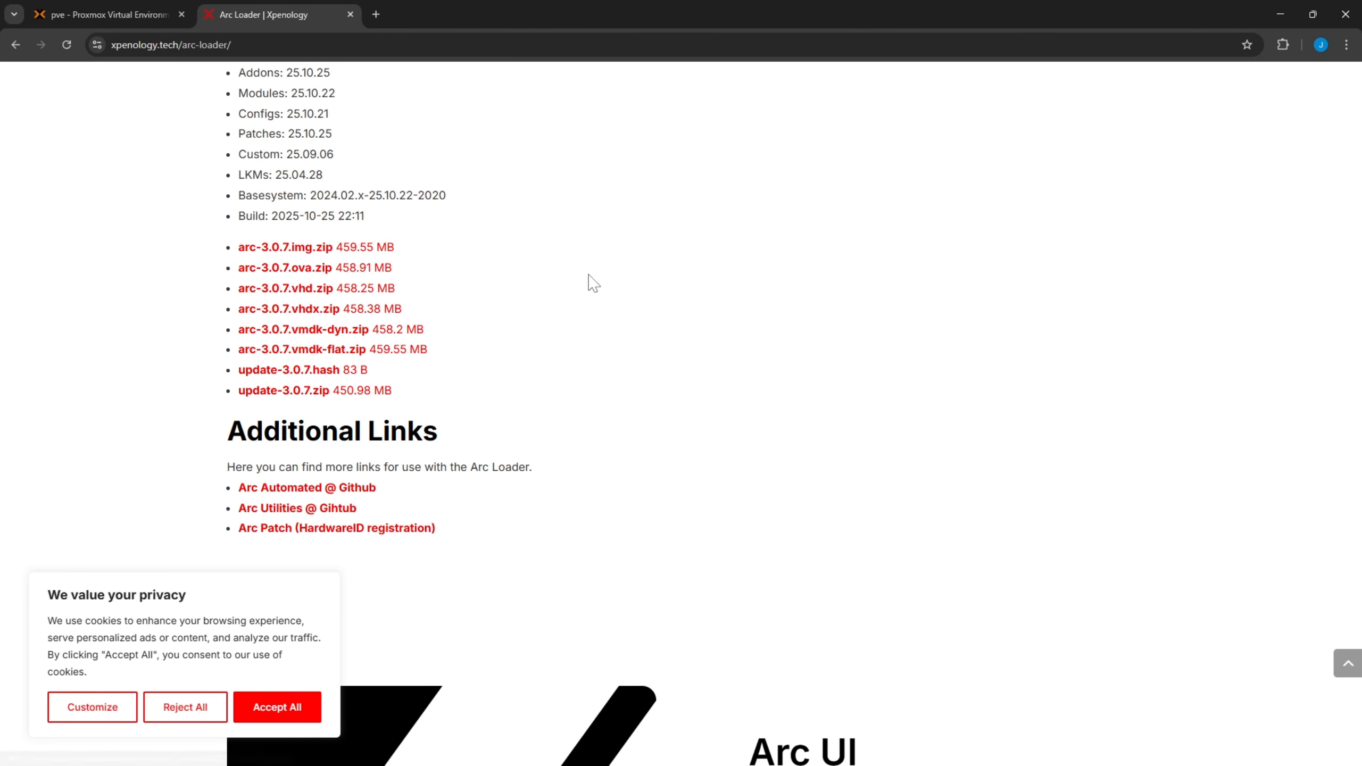
{"action": "left_click", "coordinate": [370, 252]}
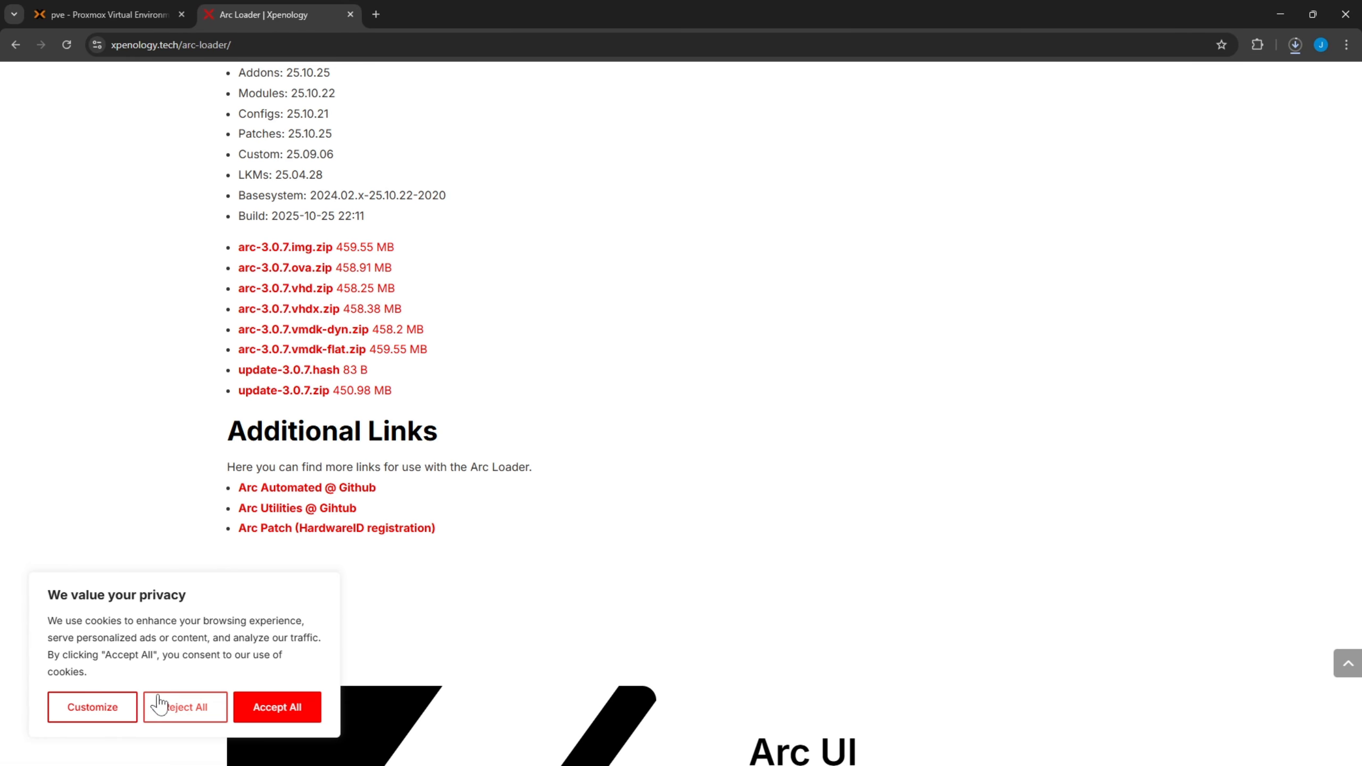
Reject the site's cookies and check the progress of the arc-3.0.7.img.zip download.
{"action": "left_click", "coordinate": [185, 708]}
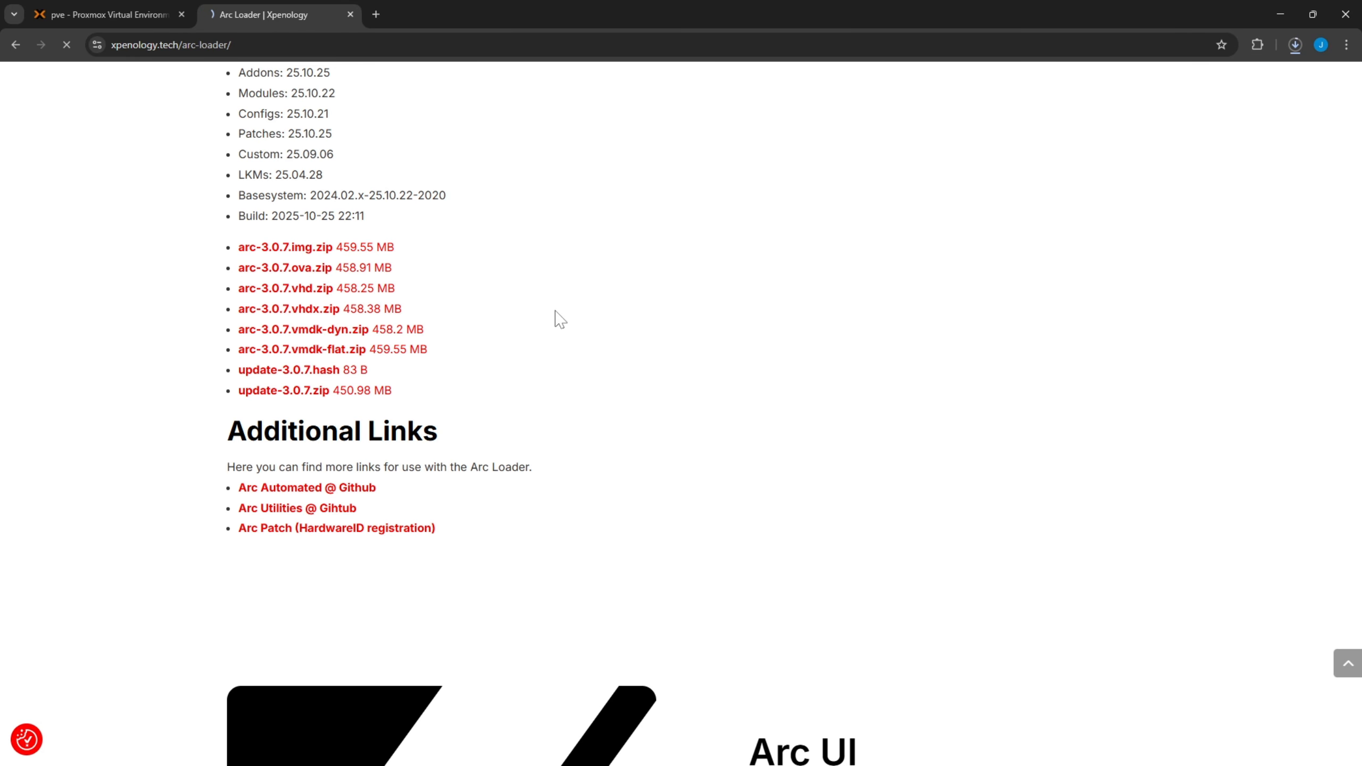
{"action": "left_click", "coordinate": [1296, 44]}
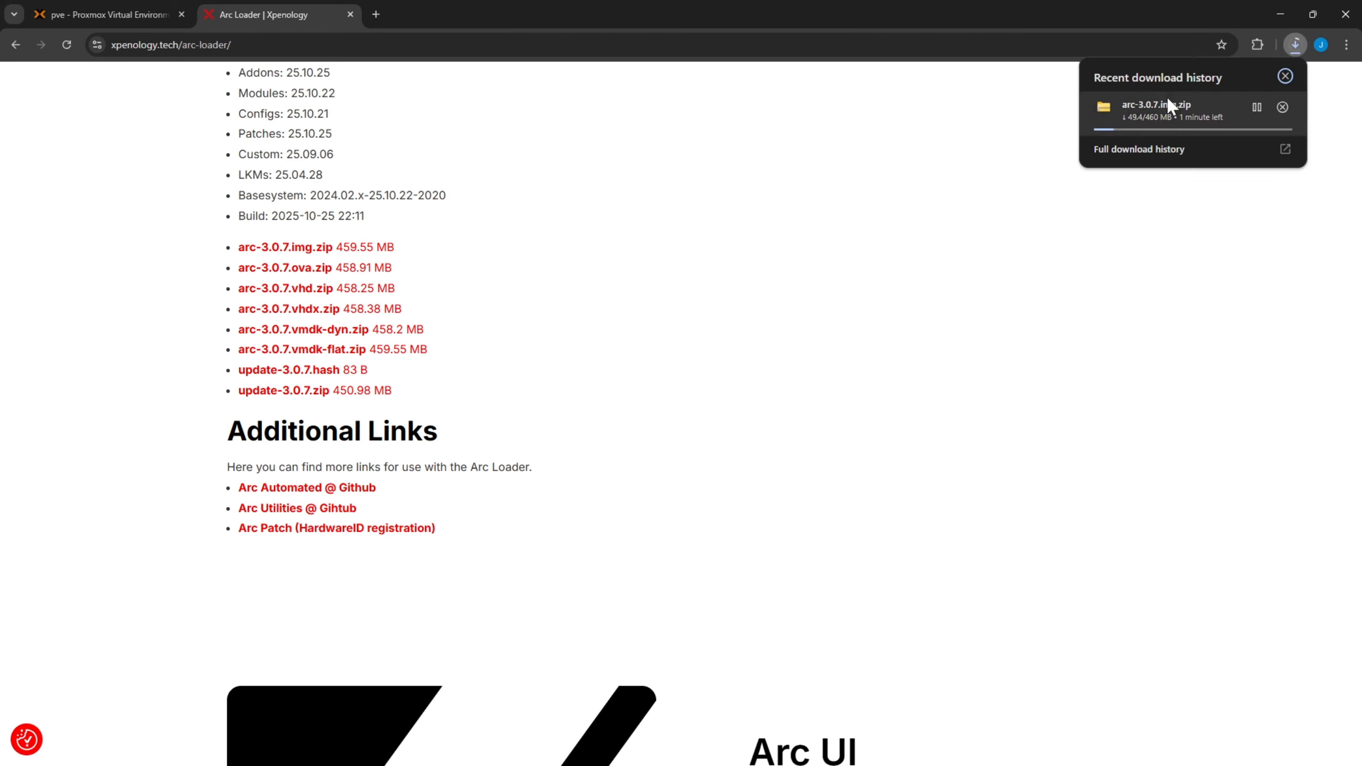
{"action": "left_click", "coordinate": [1050, 239]}
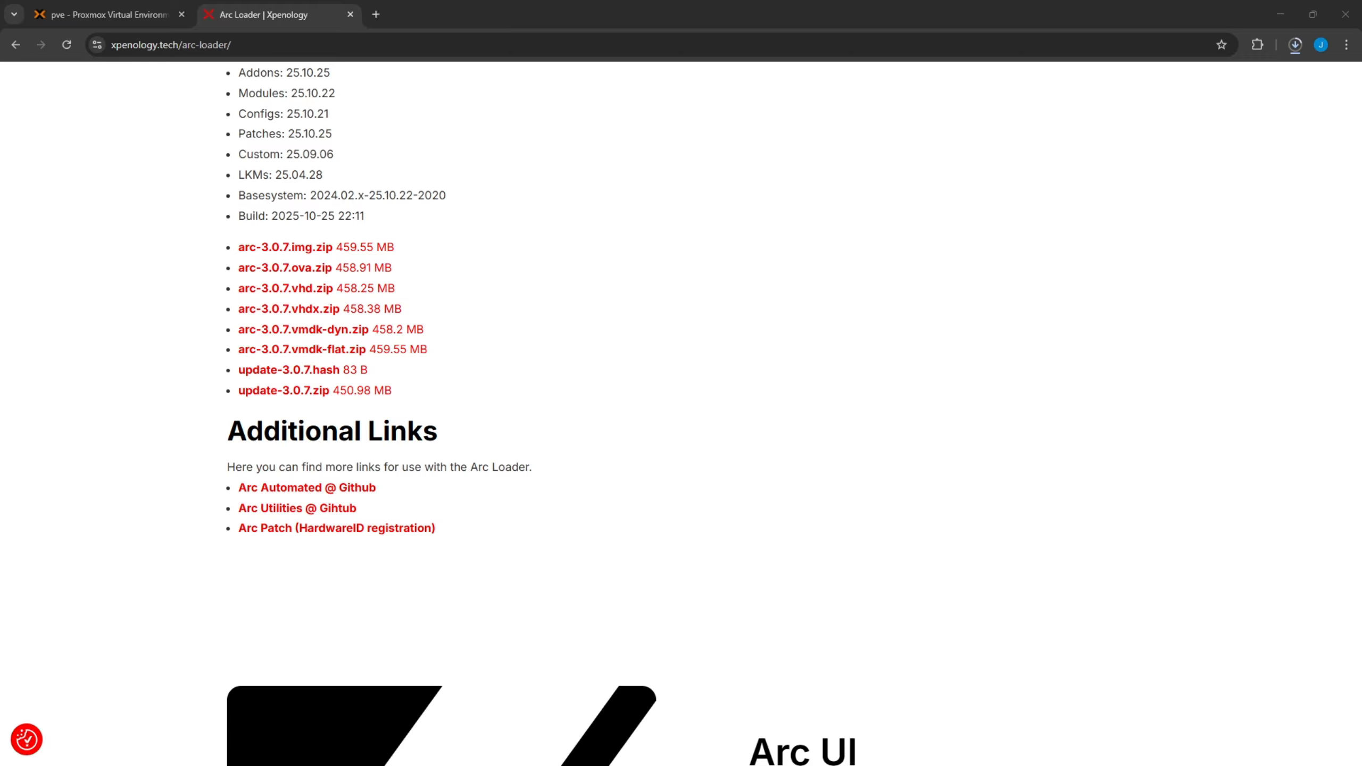
{"action": "key", "text": "alt+Tab"}
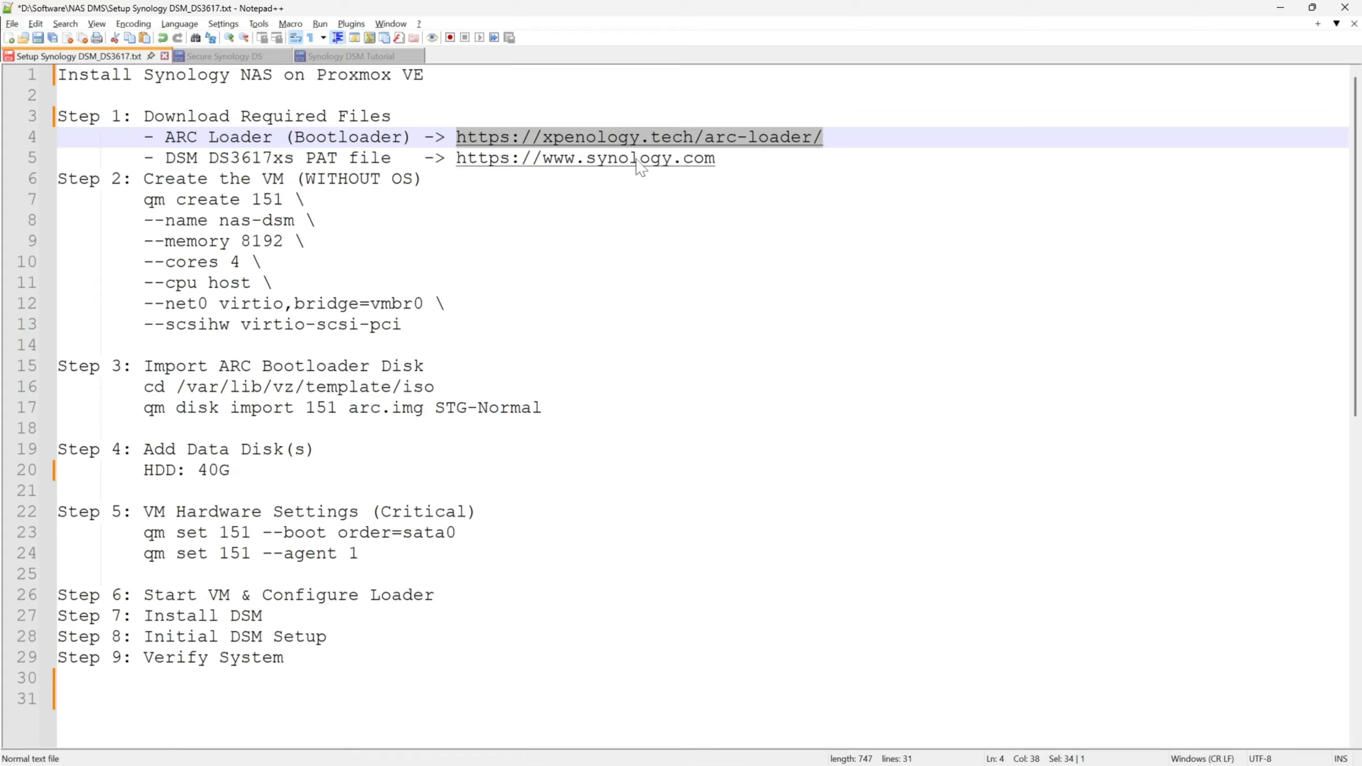
{"action": "left_click", "coordinate": [165, 158]}
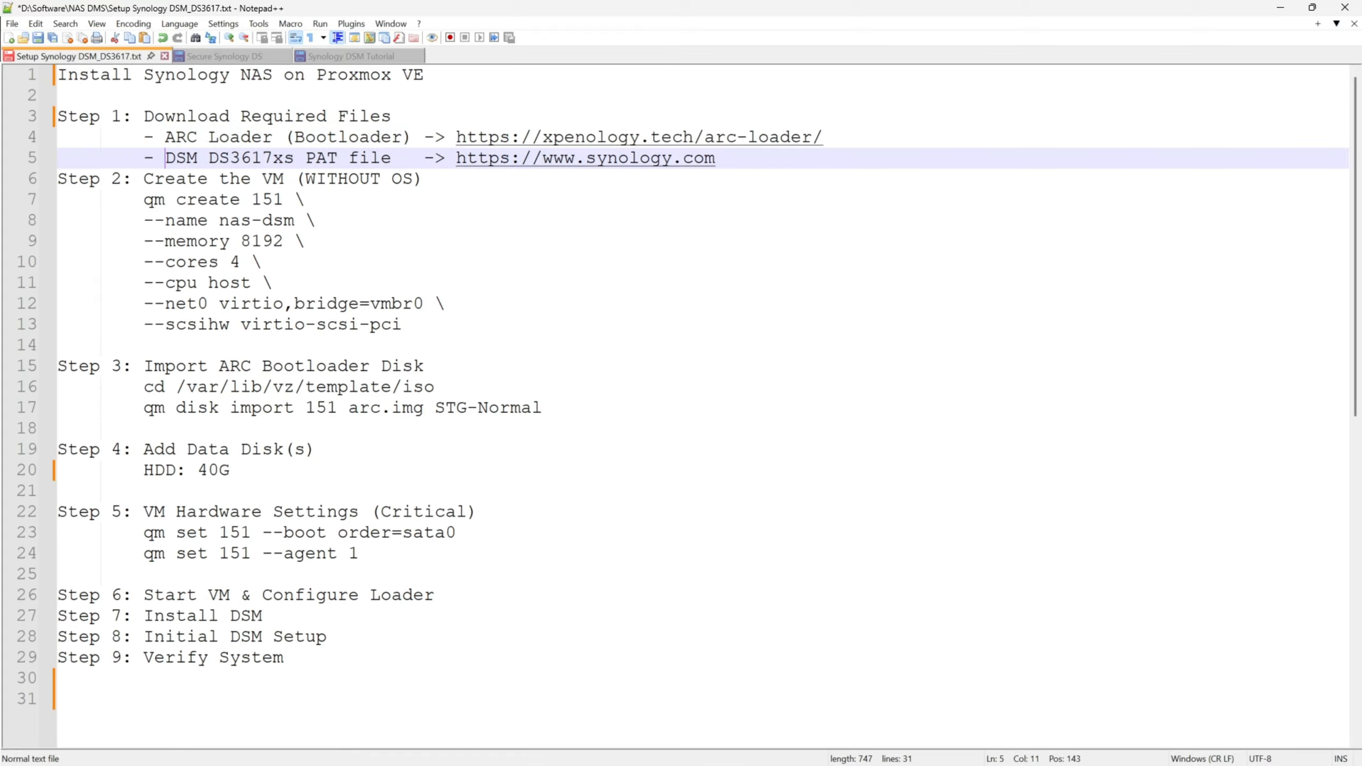
{"action": "left_click_drag", "start_coordinate": [716, 159], "coordinate": [457, 164]}
{"action": "key", "text": "ctrl+c"}
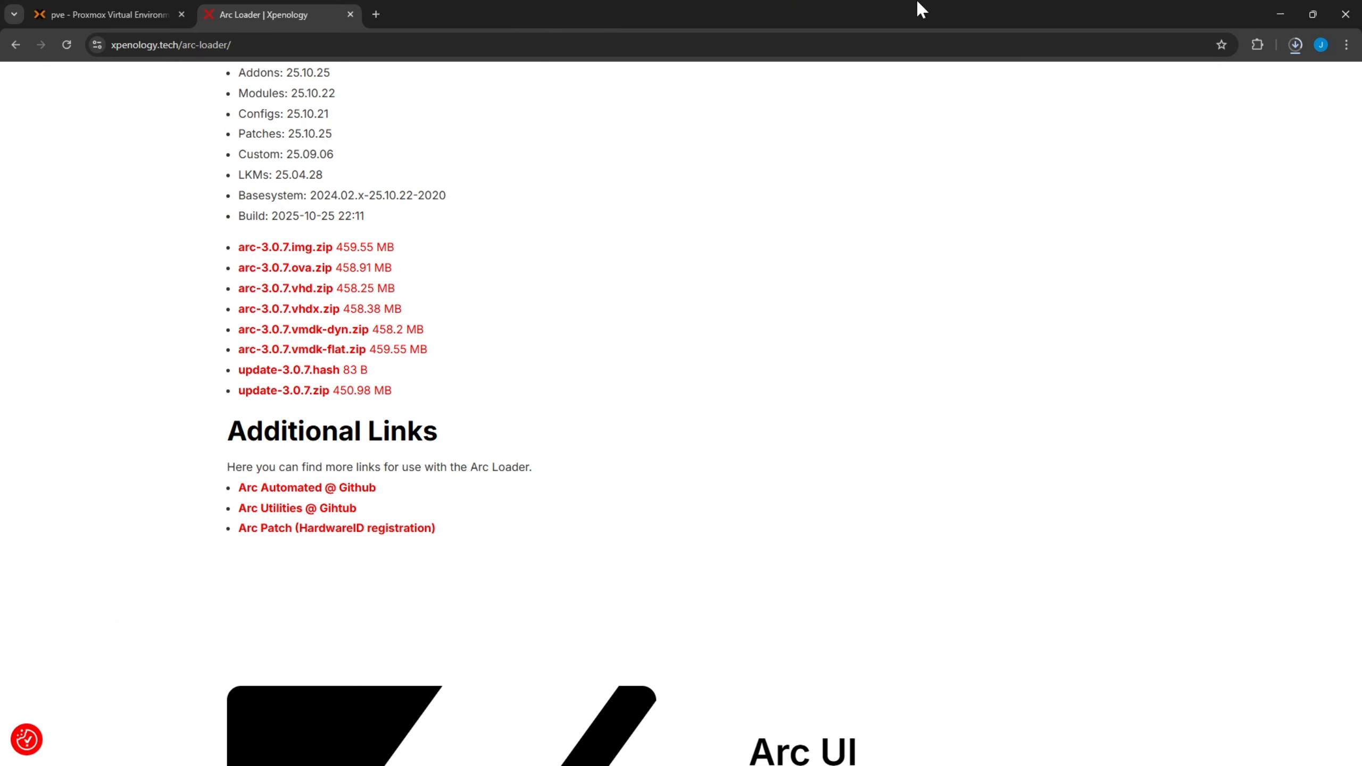
{"action": "left_click", "coordinate": [376, 18]}
{"action": "key", "text": "ctrl+v"}
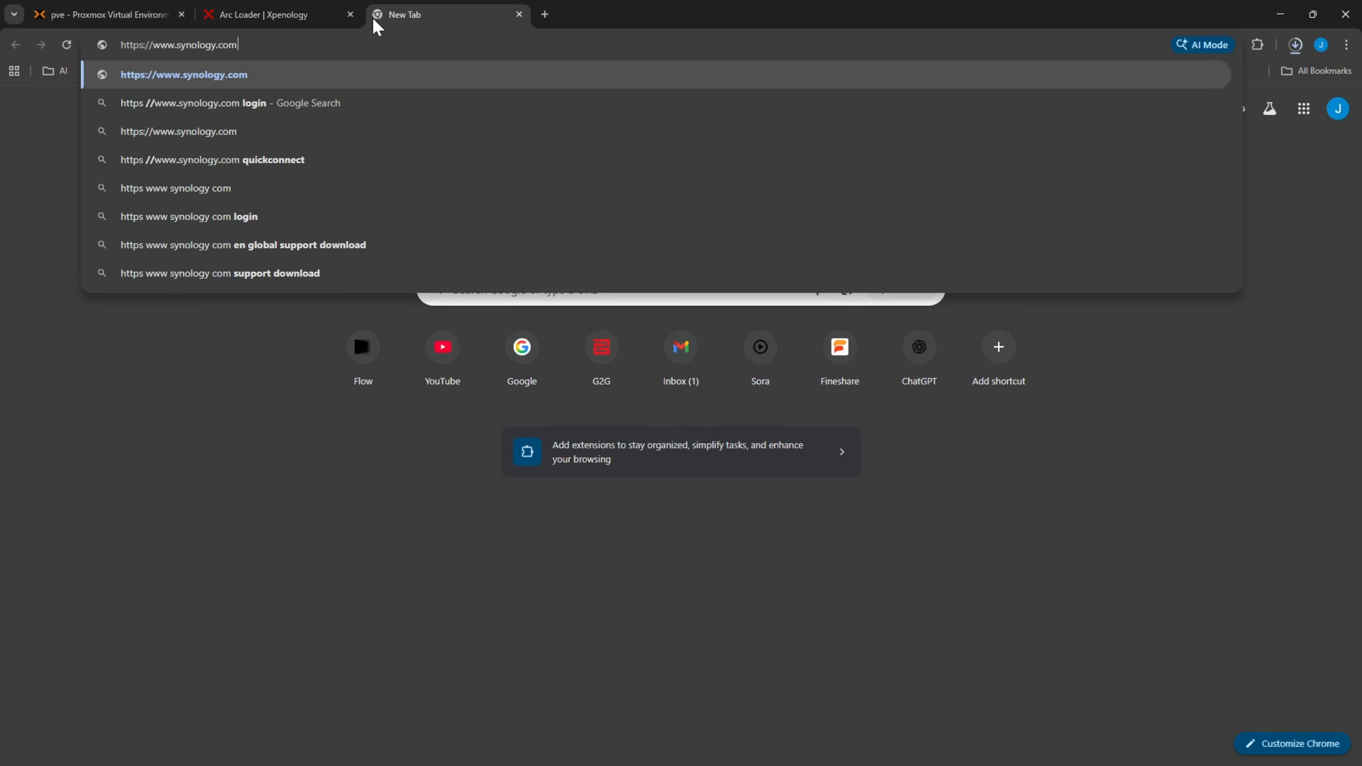
{"action": "key", "text": "Return"}
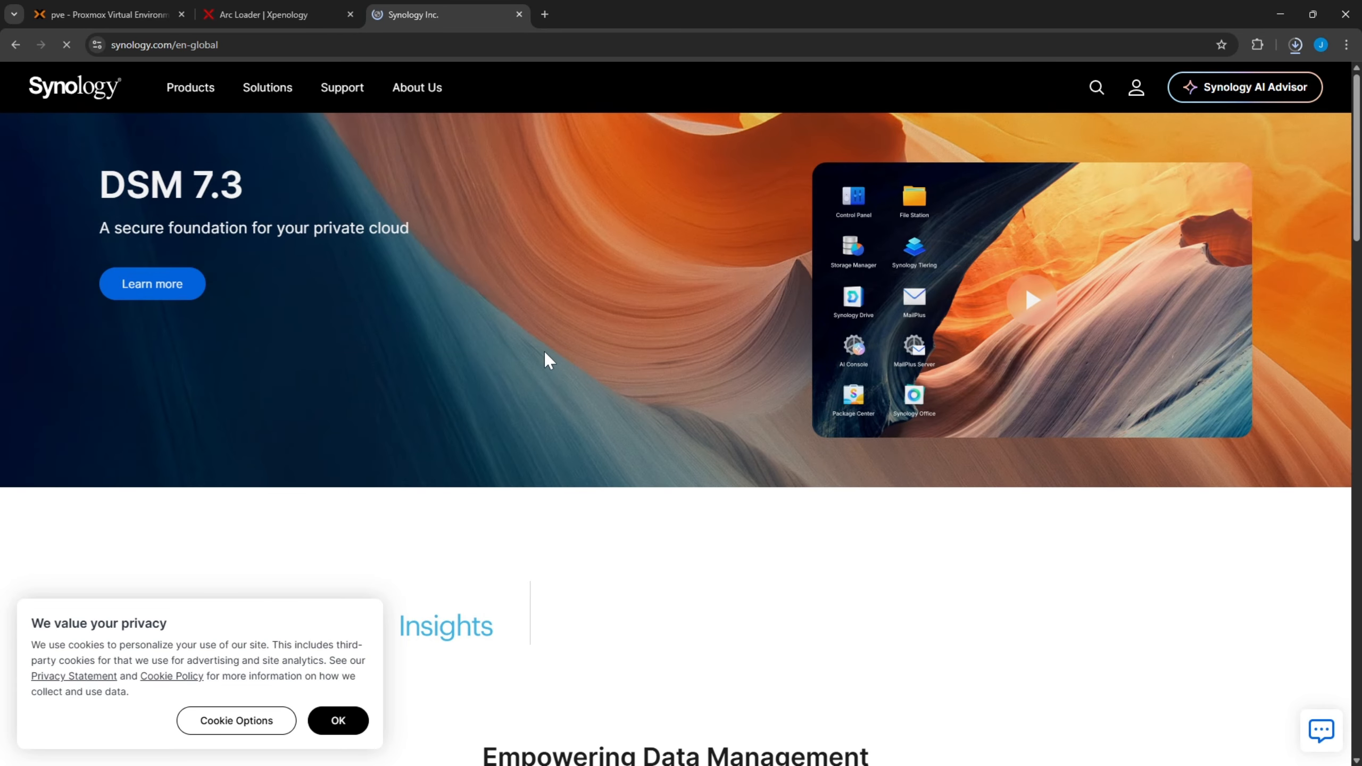
Go to Synology's Download Center and select the product type NAS with the model DS3617xs.
{"action": "mouse_move", "coordinate": [353, 101]}
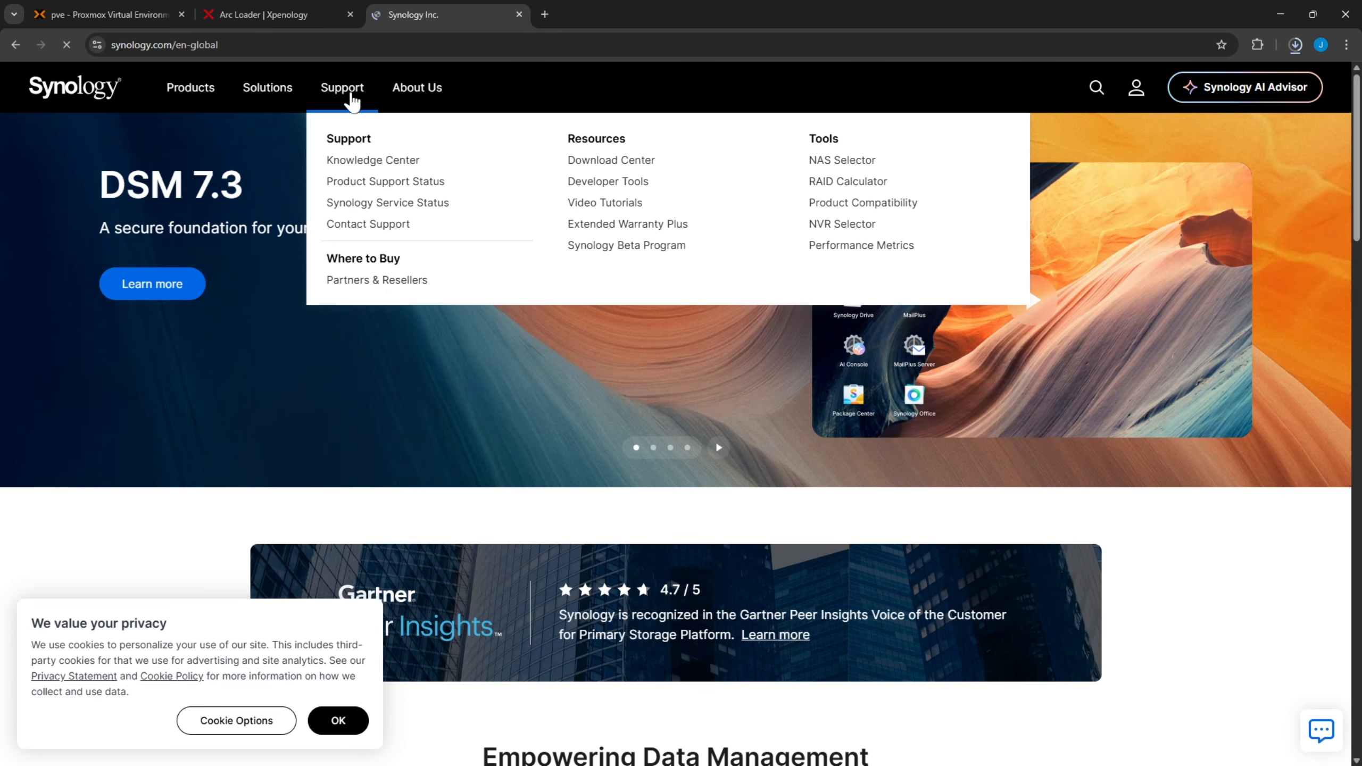
{"action": "left_click", "coordinate": [594, 163]}
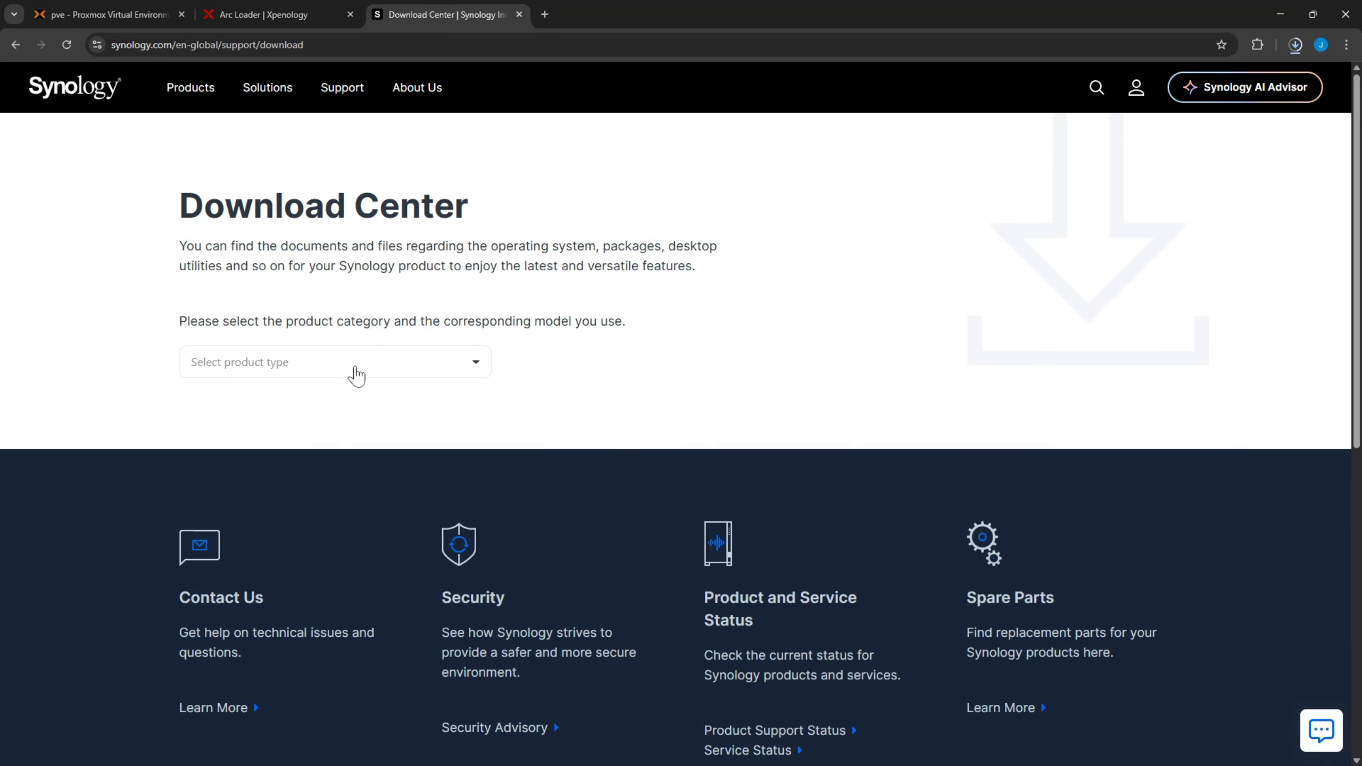
{"action": "left_click", "coordinate": [355, 375]}
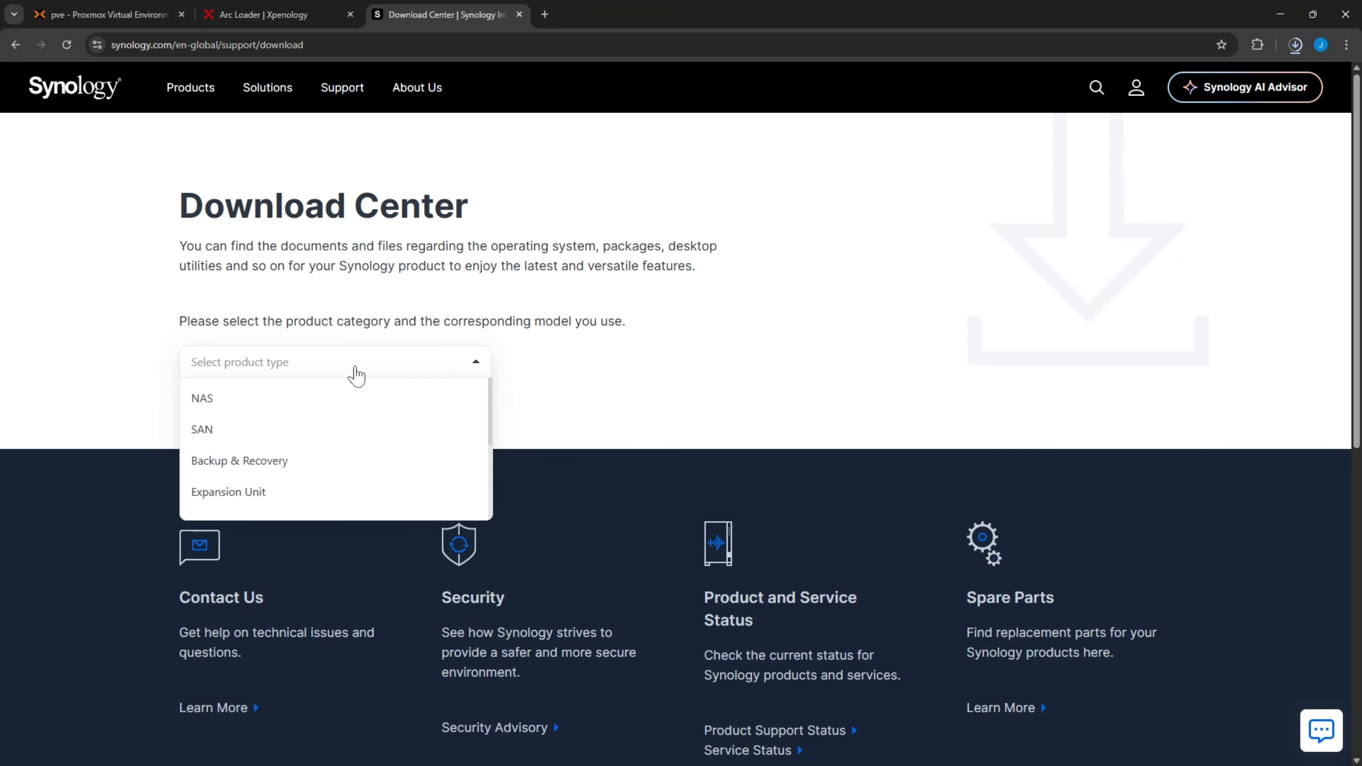
{"action": "left_click", "coordinate": [230, 406]}
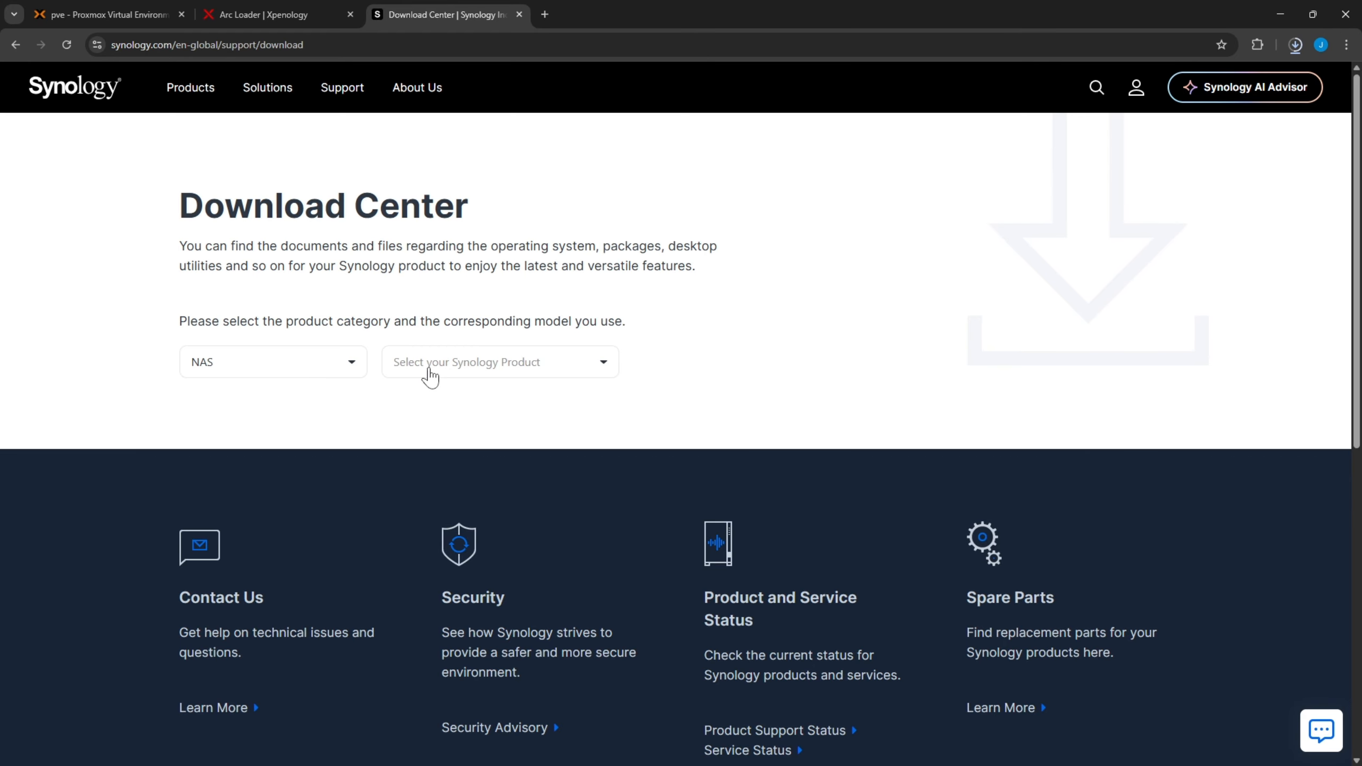
{"action": "left_click", "coordinate": [429, 377]}
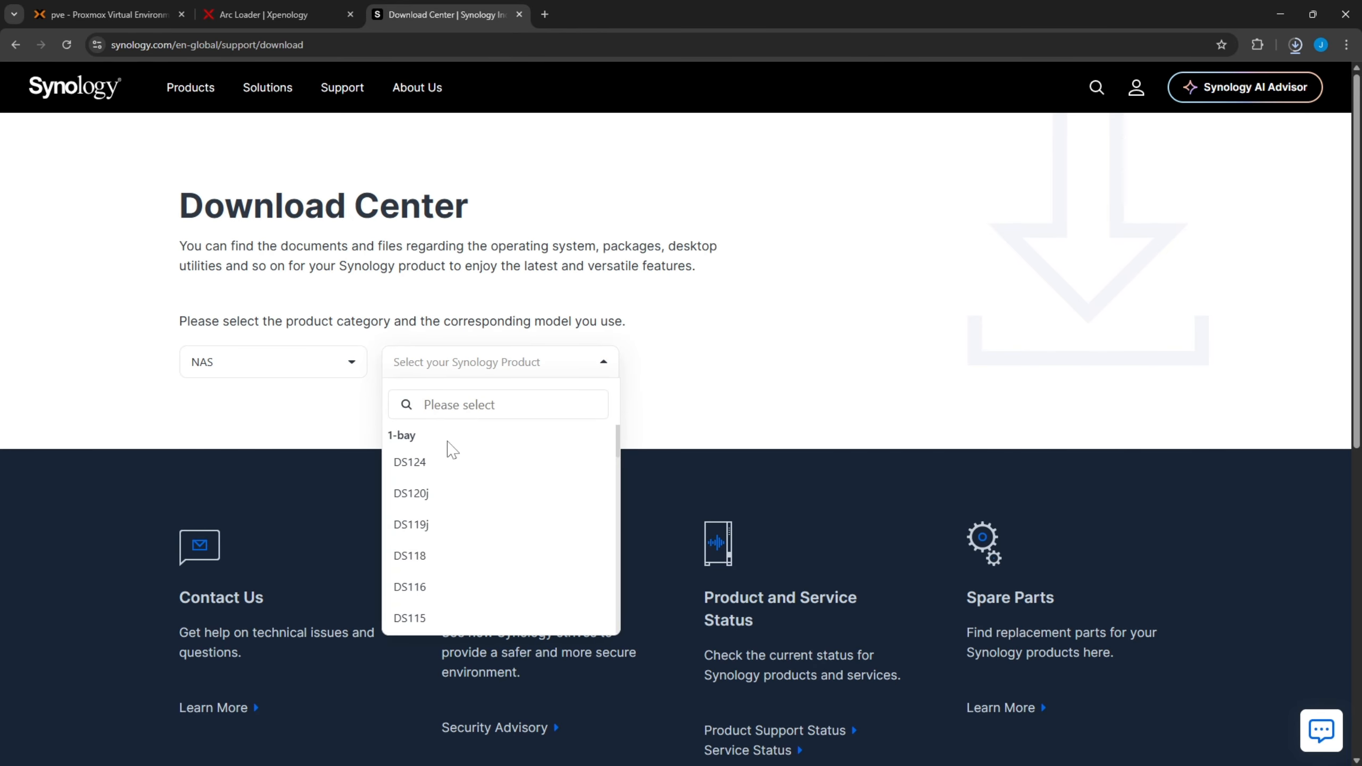
{"action": "scroll", "coordinate": [429, 481], "scroll_direction": "down", "scroll_amount": 1}
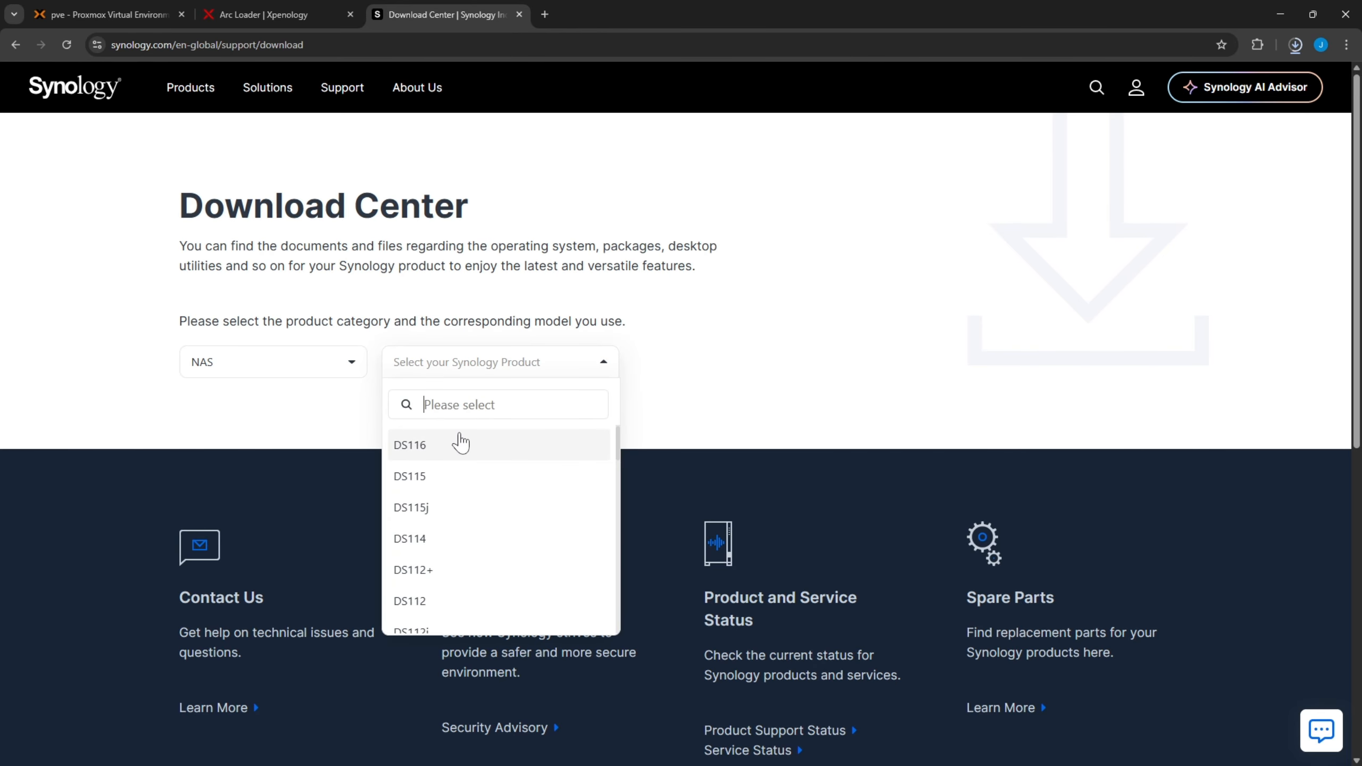
{"action": "type", "text": "DS36"}
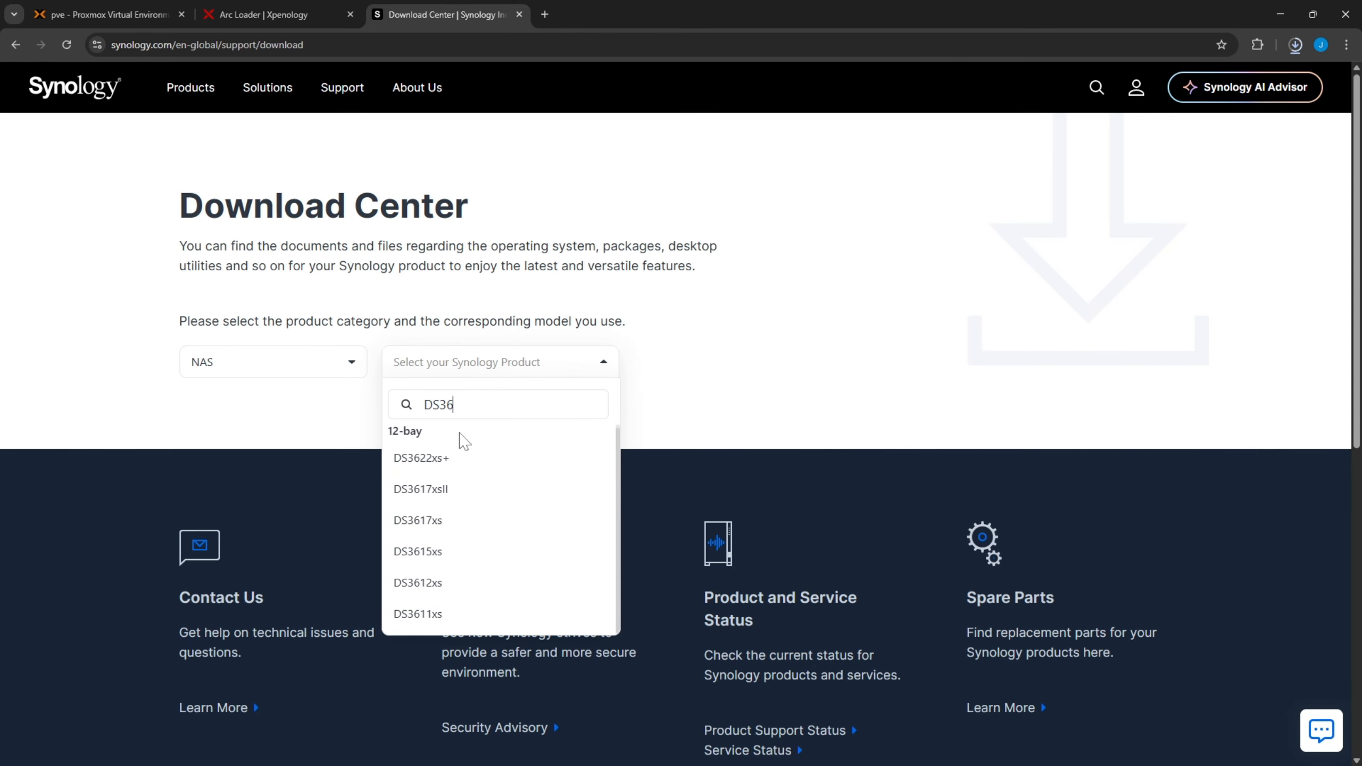
{"action": "type", "text": "17"}
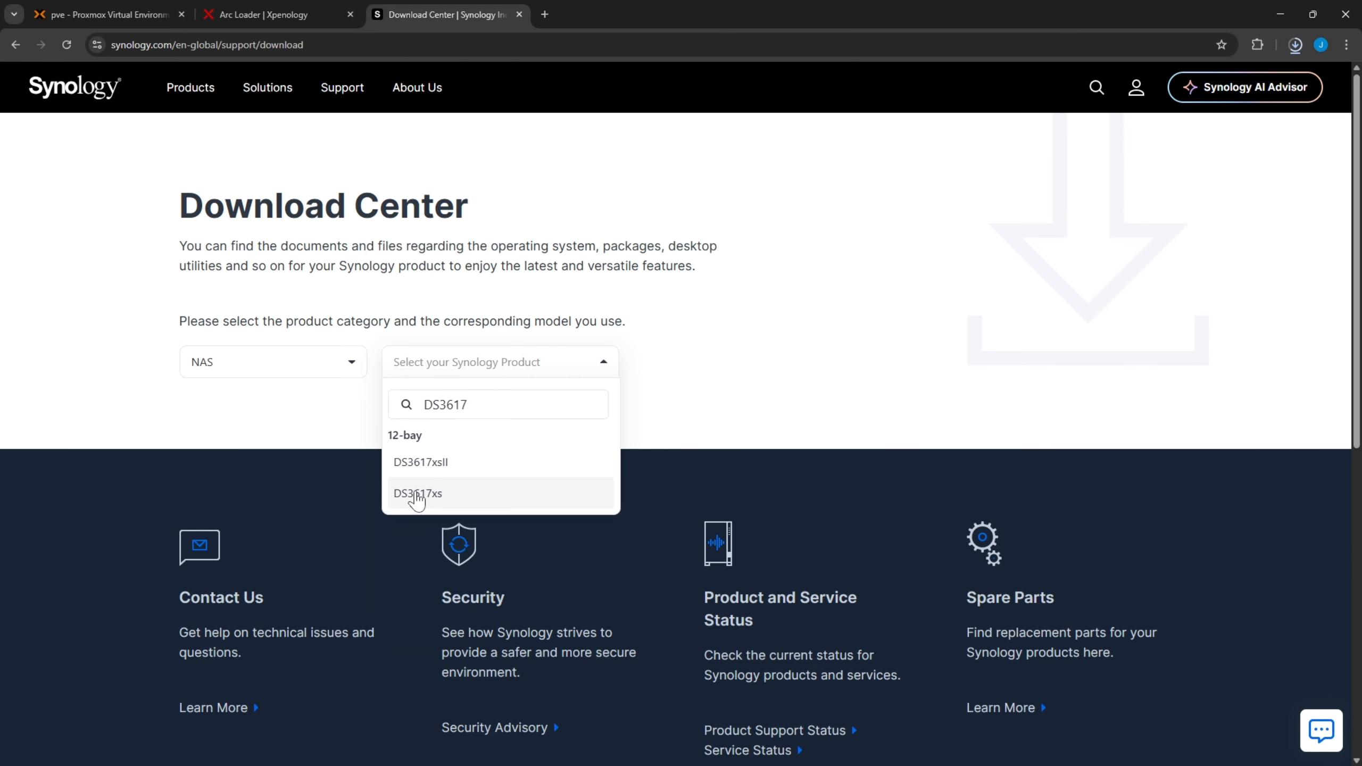
{"action": "left_click", "coordinate": [417, 494]}
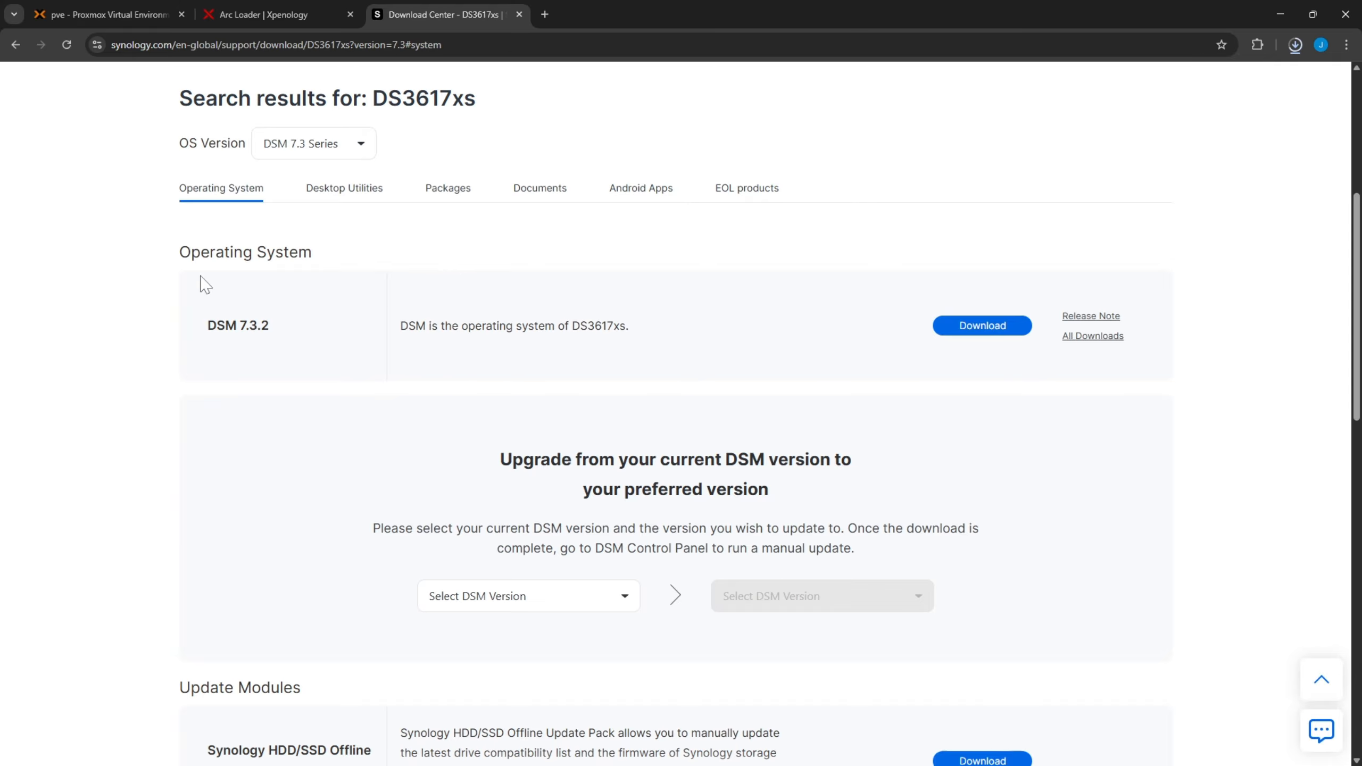
Download the DSM 7.3.2 operating system file for the DS3617xs and check the browser's downloads.
{"action": "left_click", "coordinate": [952, 342]}
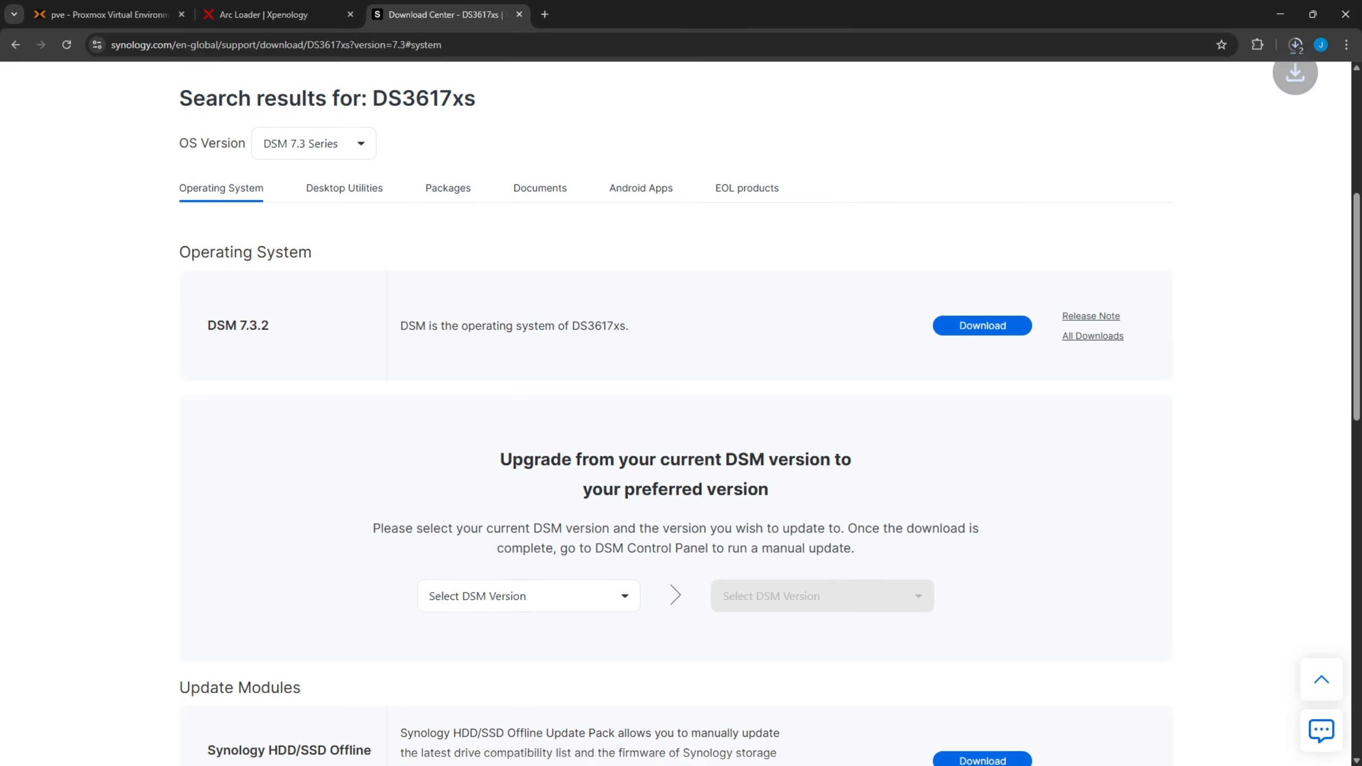
{"action": "left_click", "coordinate": [1295, 45]}
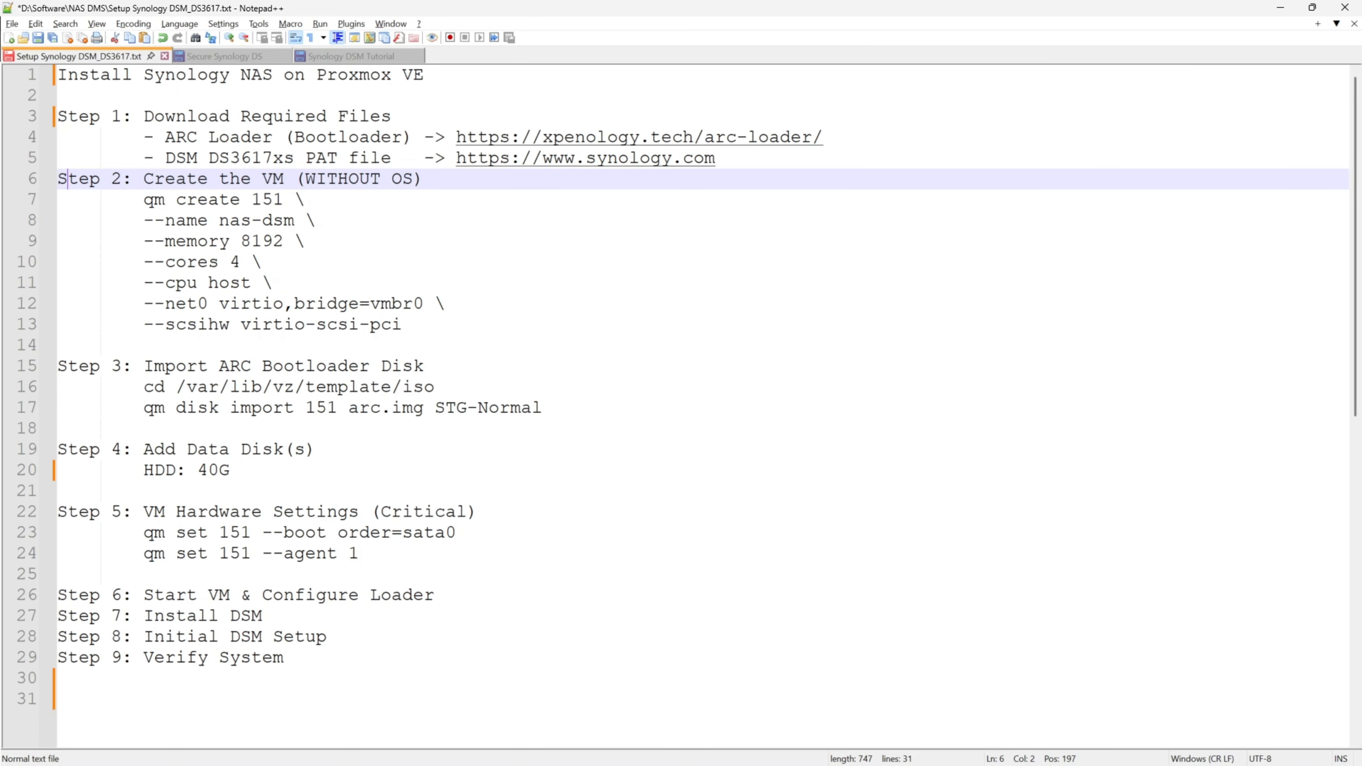
Turn the Notepad++ notes into a floating window over the browser, enlarged to show Steps 1 to 5.
{"action": "left_click_drag", "start_coordinate": [68, 179], "coordinate": [121, 179]}
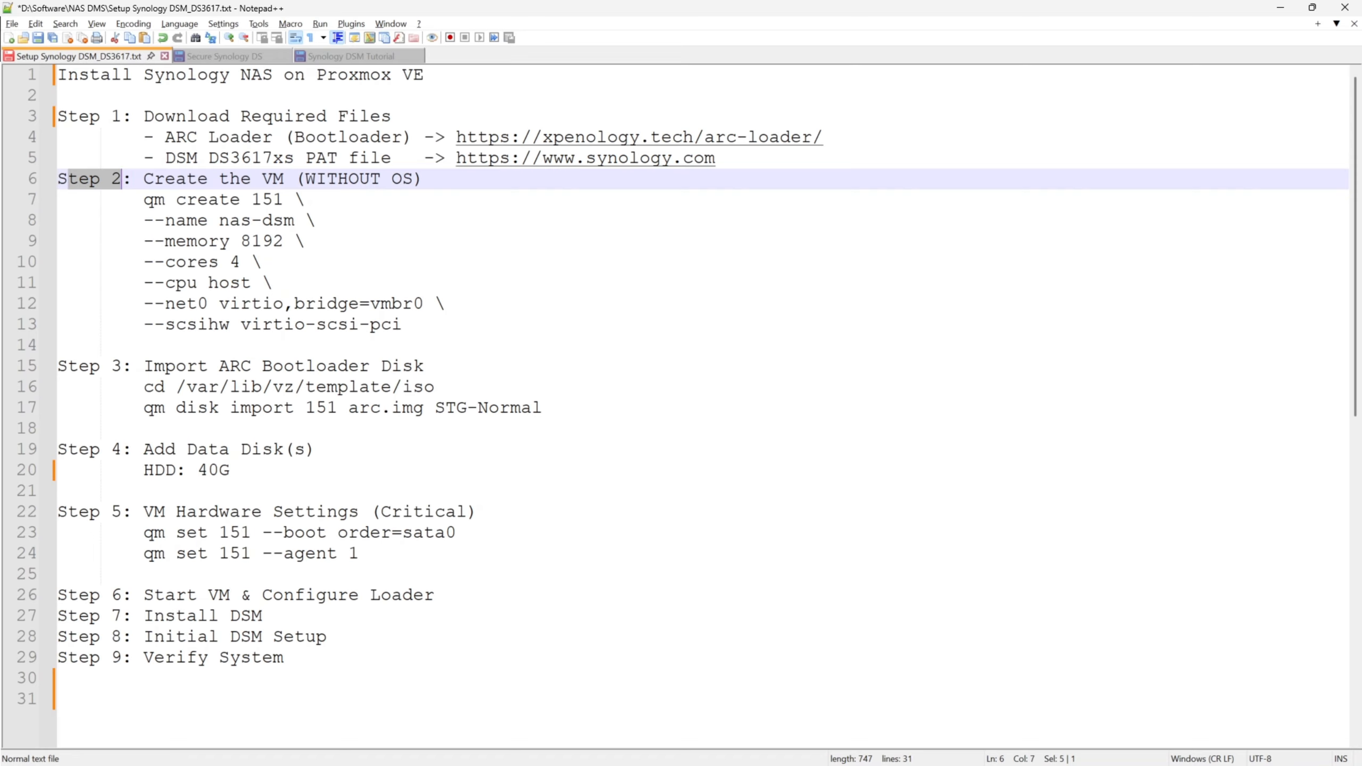
{"action": "left_click_drag", "start_coordinate": [777, 14], "coordinate": [782, 117]}
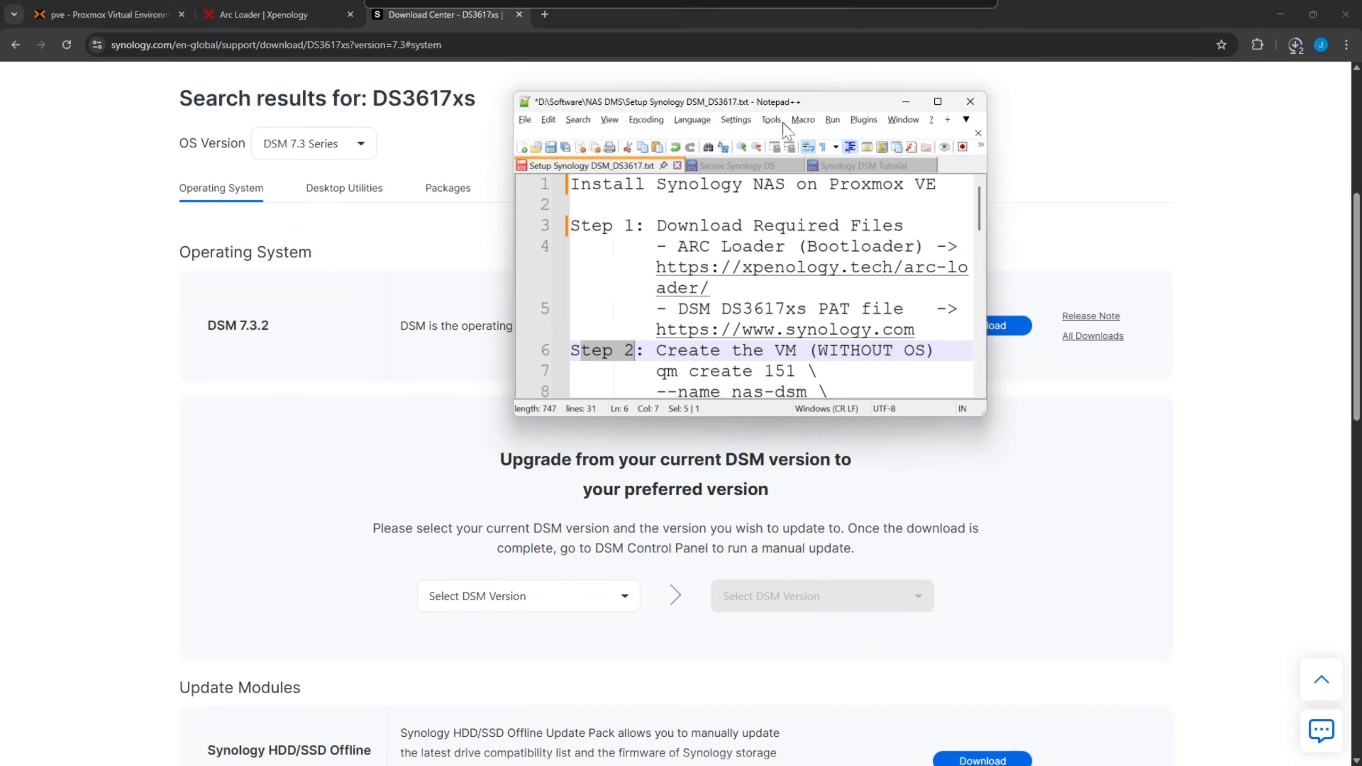
{"action": "left_click_drag", "start_coordinate": [986, 273], "coordinate": [1325, 271]}
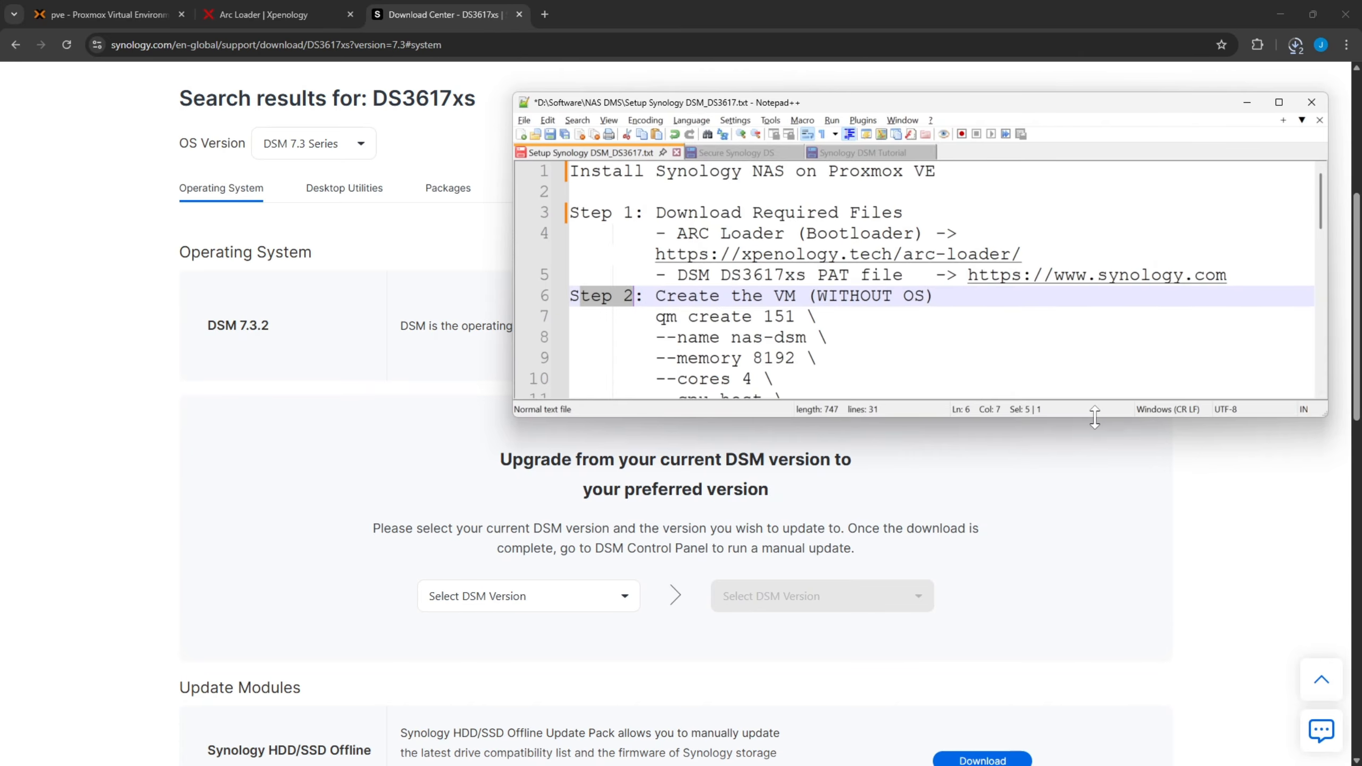
{"action": "left_click_drag", "start_coordinate": [1090, 417], "coordinate": [1089, 681]}
{"action": "left_click", "coordinate": [936, 296]}
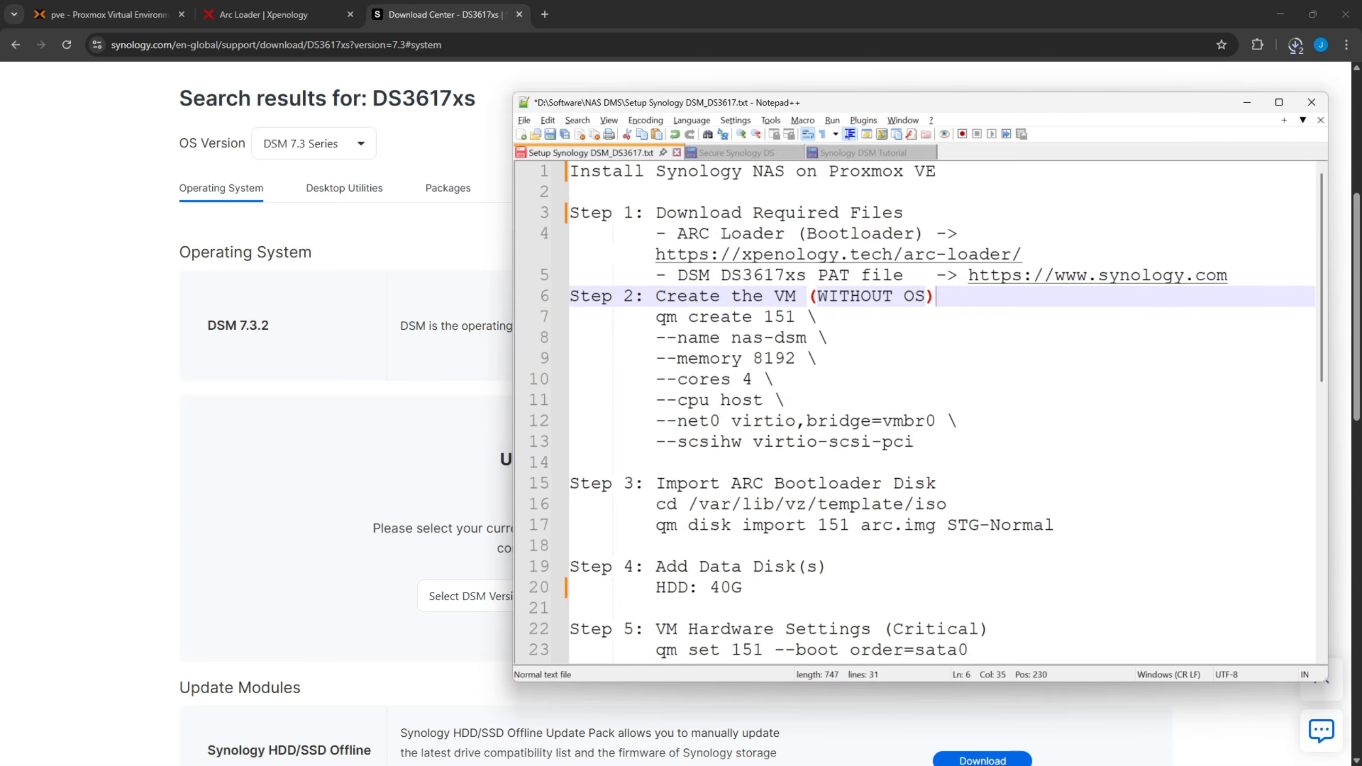
Start creating a virtual machine on node pve in Proxmox with the VM ID 151.
{"action": "left_click", "coordinate": [132, 7]}
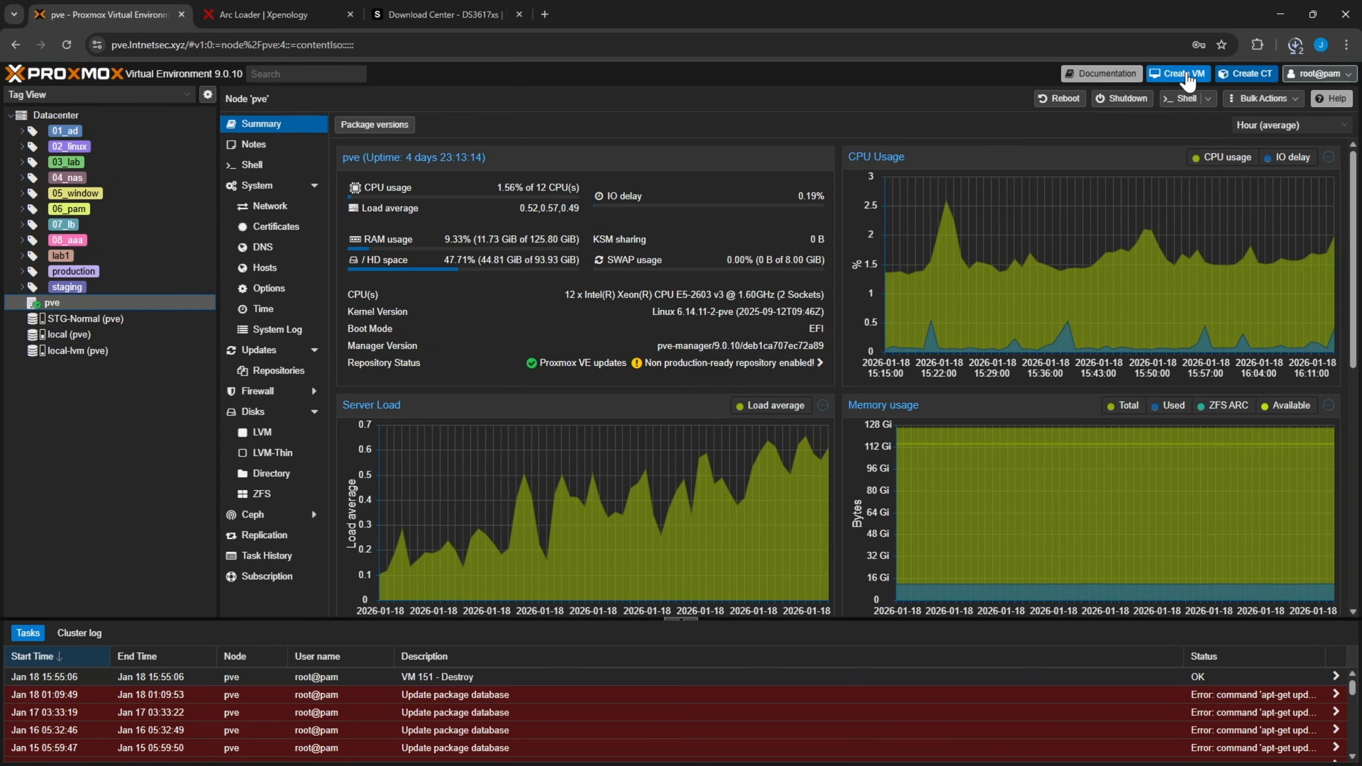
{"action": "left_click", "coordinate": [1177, 74]}
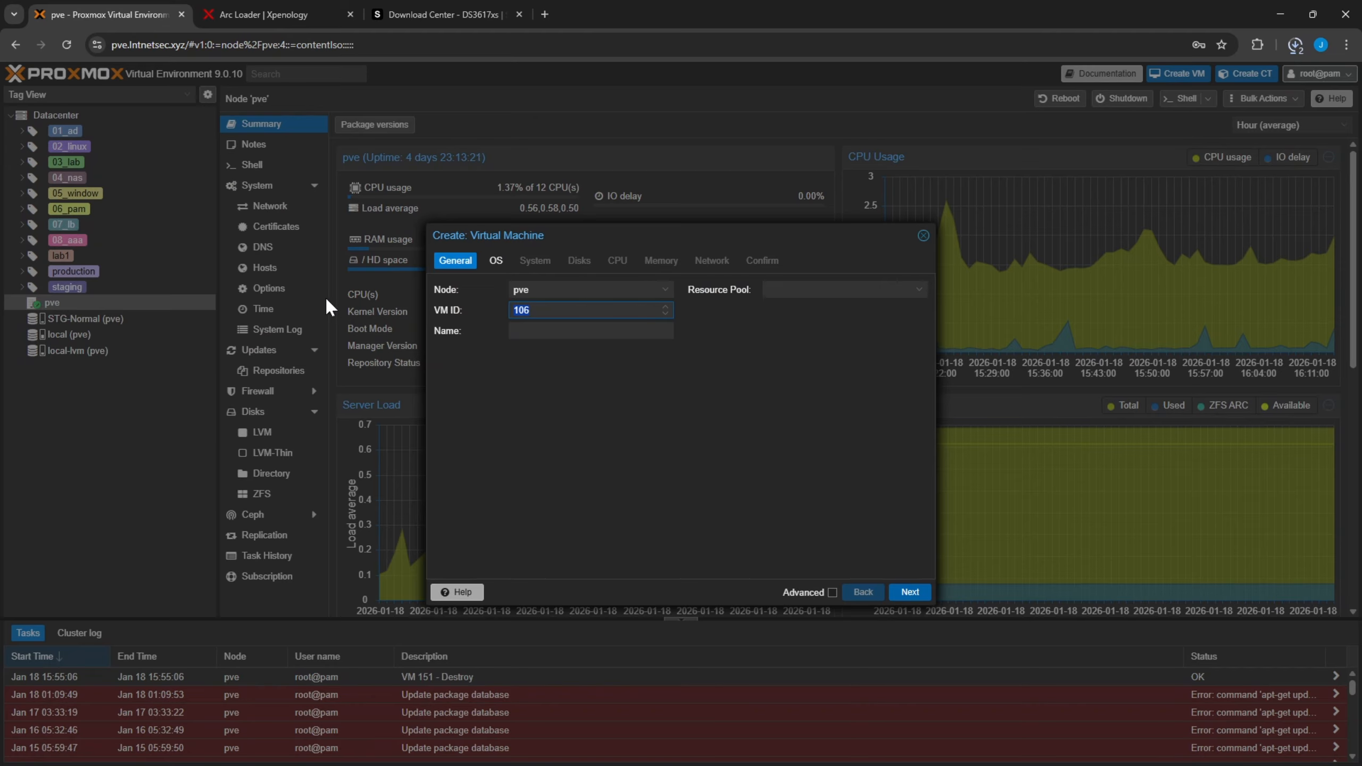
{"action": "type", "text": "151"}
Name the new VM nas-dsm, taking the name from the setup notes, and continue to the OS settings.
{"action": "key", "text": "alt+Tab"}
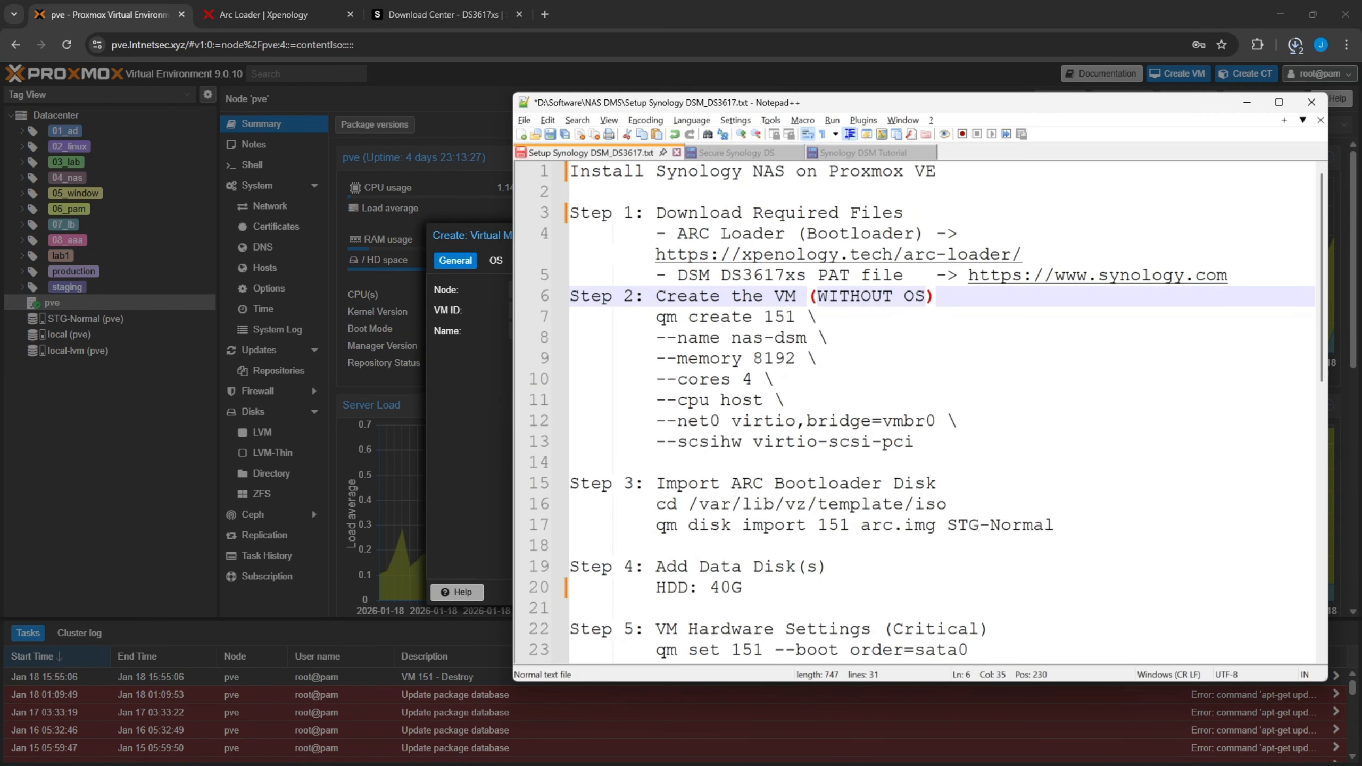
{"action": "left_click_drag", "start_coordinate": [807, 338], "coordinate": [721, 338]}
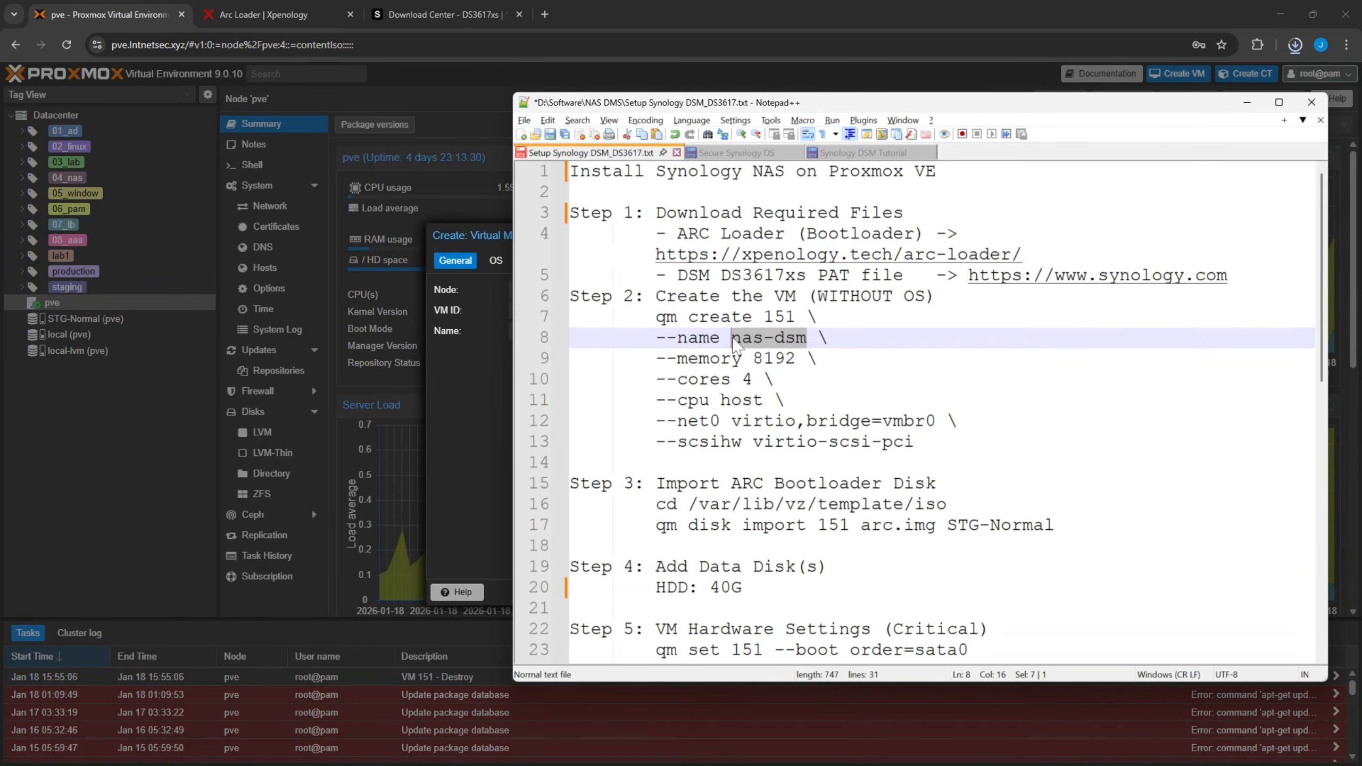
{"action": "left_click", "coordinate": [452, 418]}
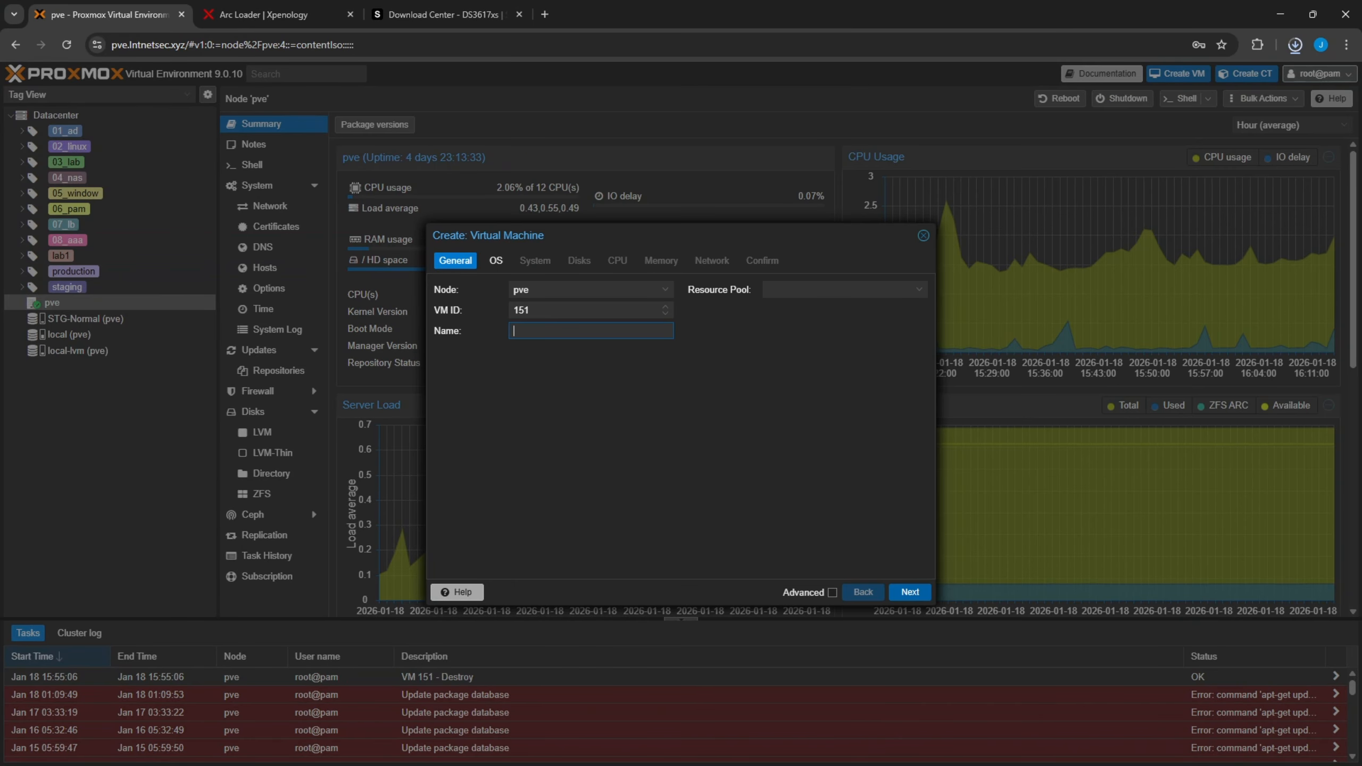
{"action": "left_click", "coordinate": [909, 592]}
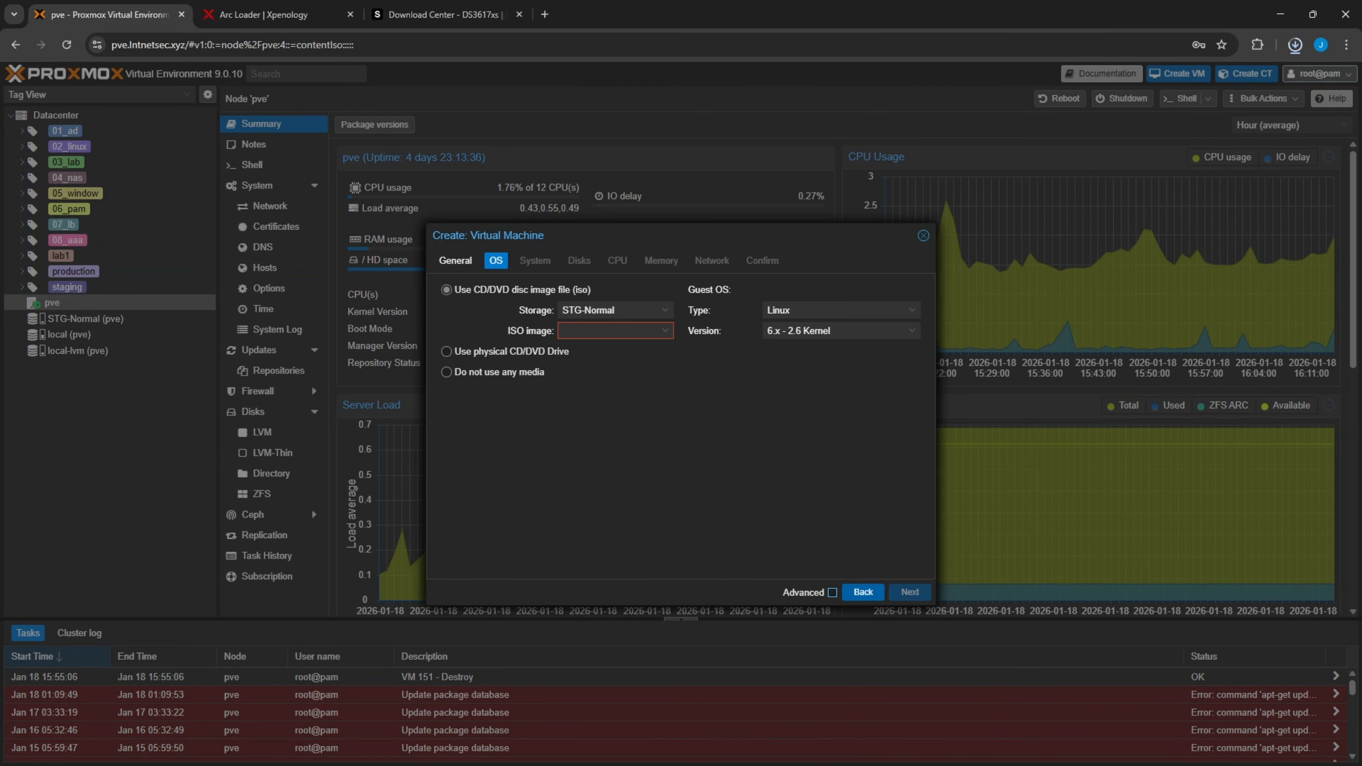
Set the VM to use no installation media, keep the system defaults, and remove the scsi0 disk.
{"action": "left_click", "coordinate": [446, 372]}
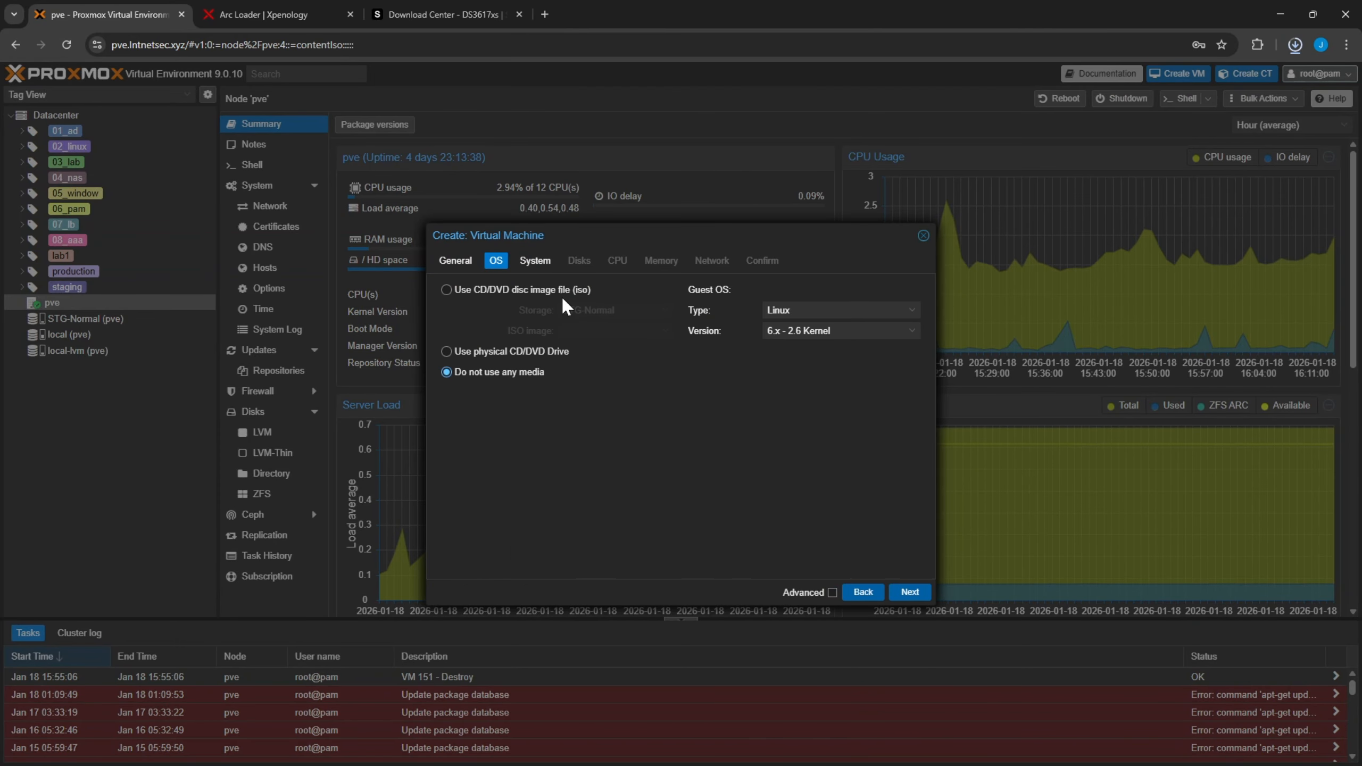
{"action": "left_click", "coordinate": [911, 593]}
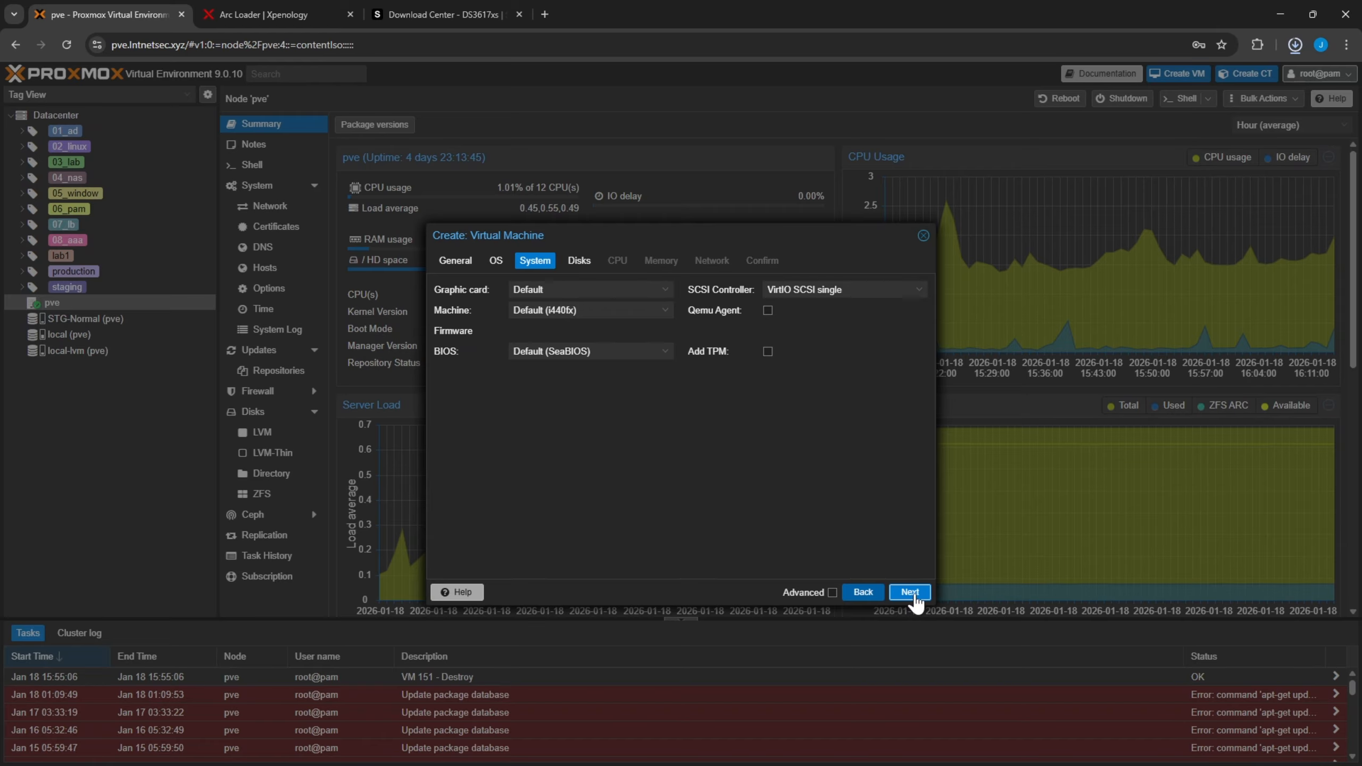
{"action": "left_click", "coordinate": [914, 595]}
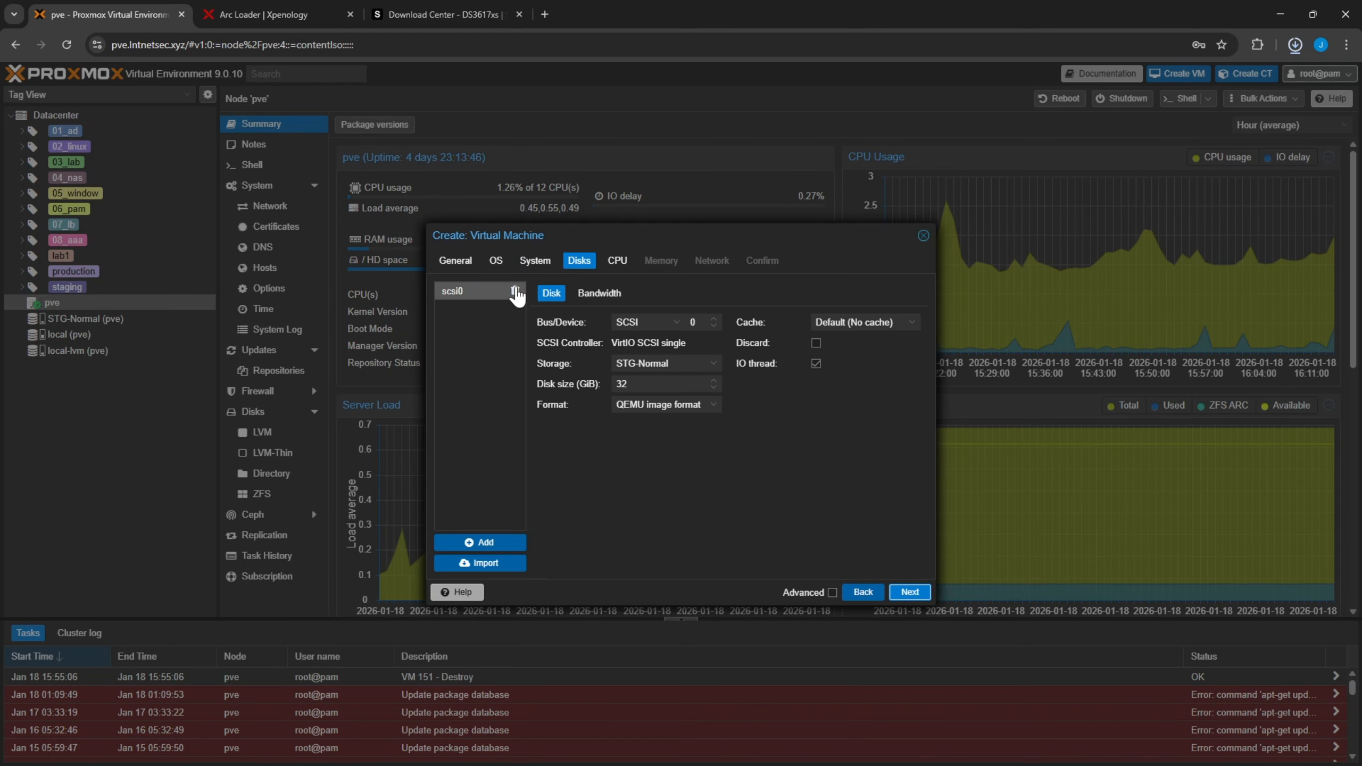
{"action": "left_click", "coordinate": [514, 292]}
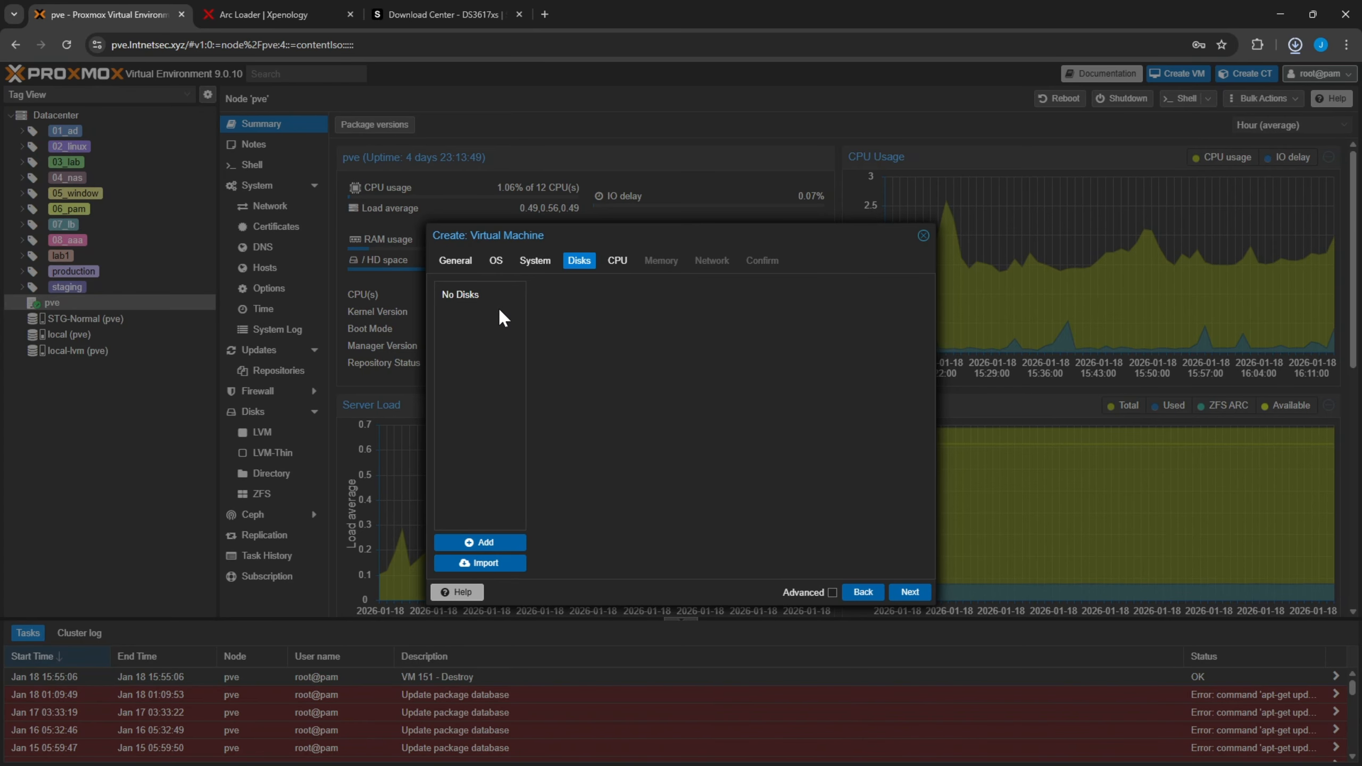
{"action": "left_click", "coordinate": [909, 593]}
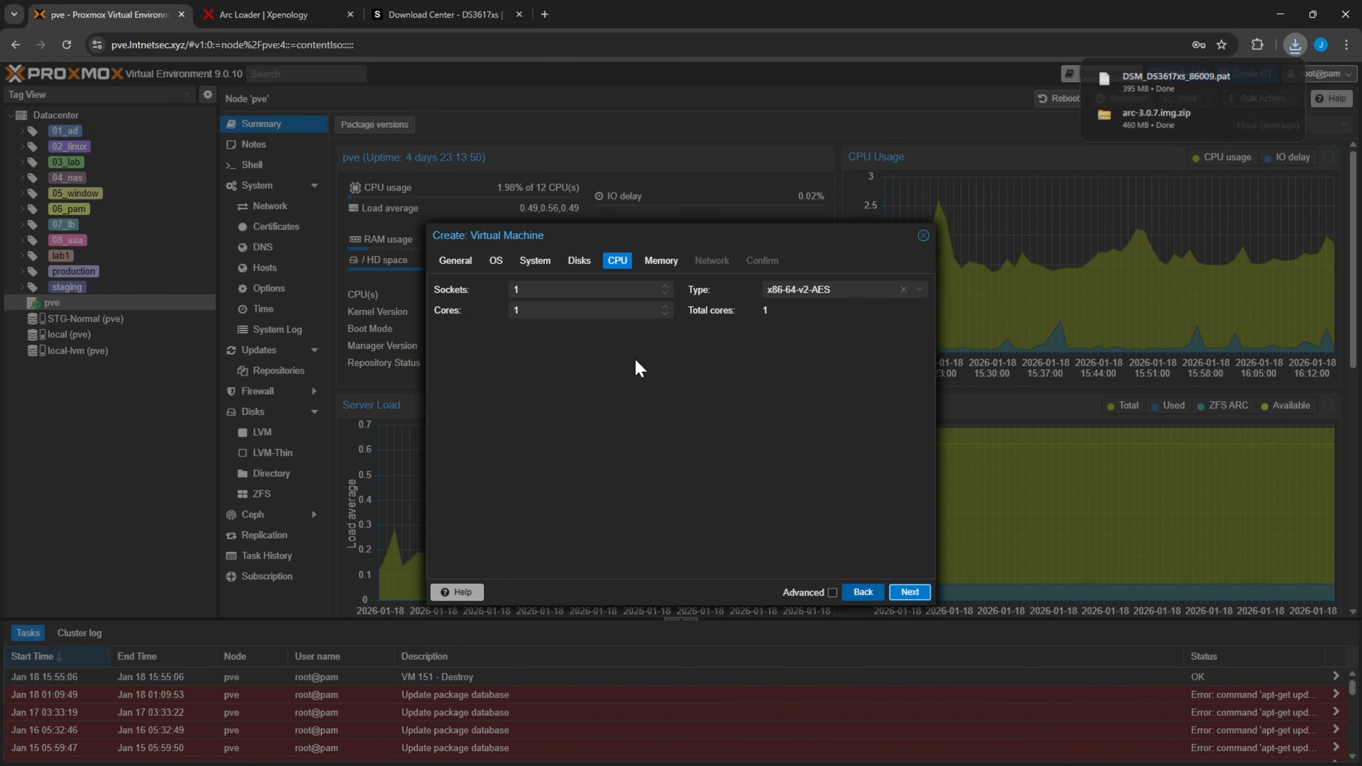
Give the VM's CPU 4 cores and the type host.
{"action": "left_click", "coordinate": [539, 312]}
{"action": "type", "text": "4"}
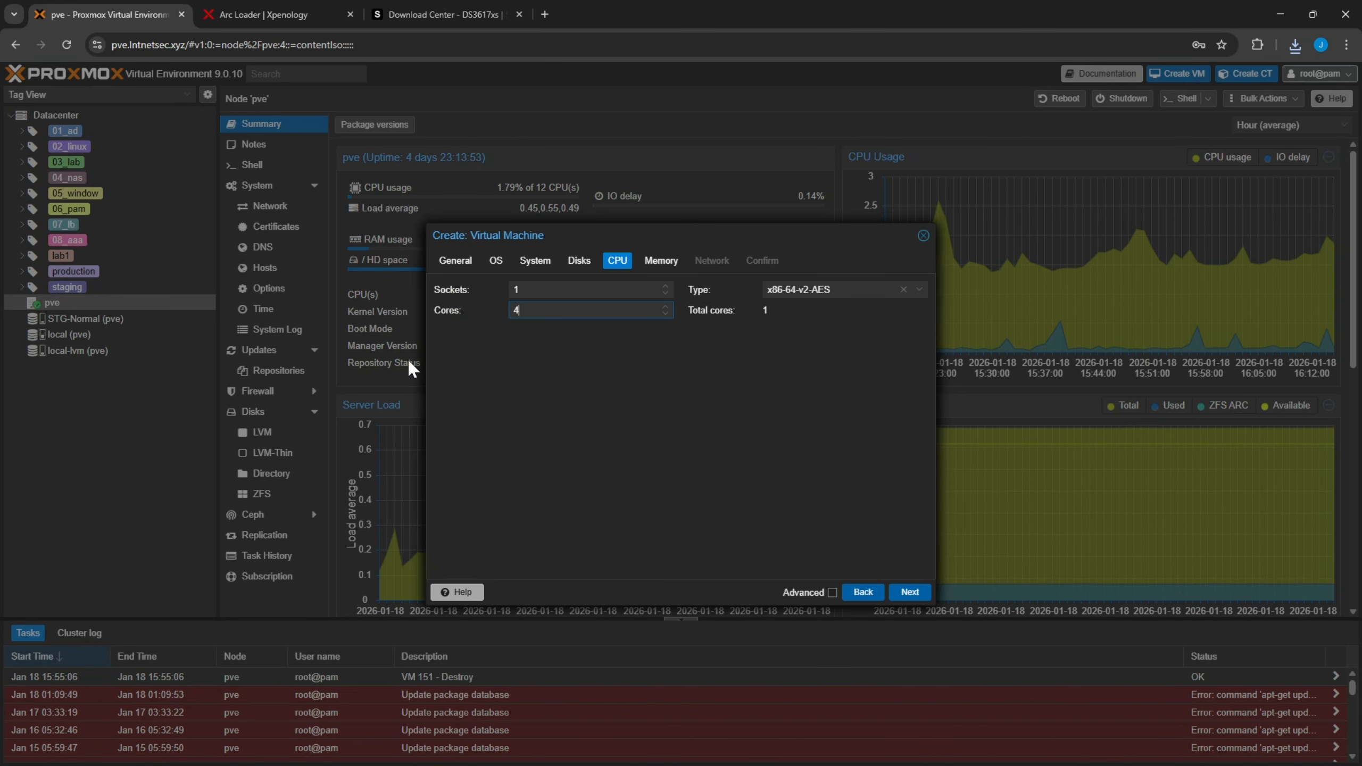
{"action": "left_click", "coordinate": [836, 290]}
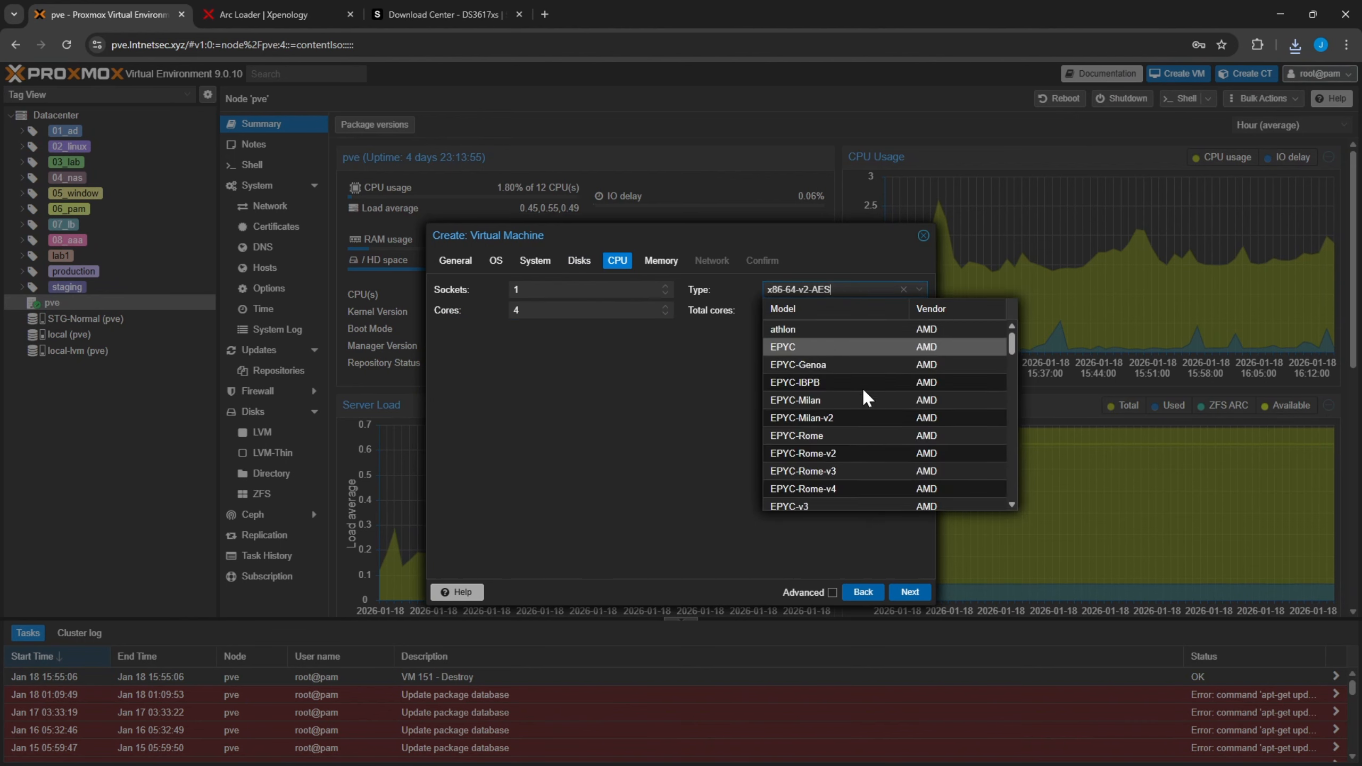
{"action": "scroll", "coordinate": [872, 429], "scroll_direction": "down", "scroll_amount": 15}
{"action": "left_click", "coordinate": [807, 502]}
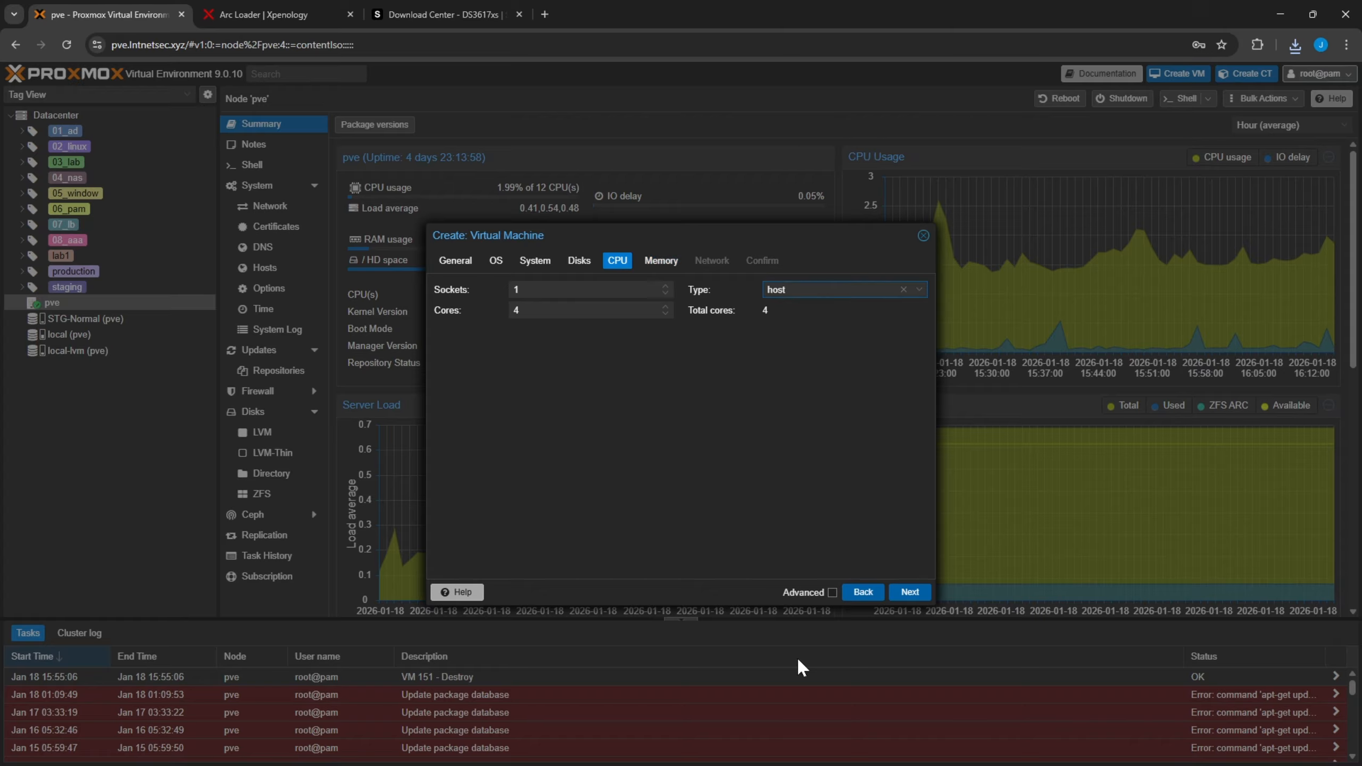
{"action": "left_click", "coordinate": [909, 591]}
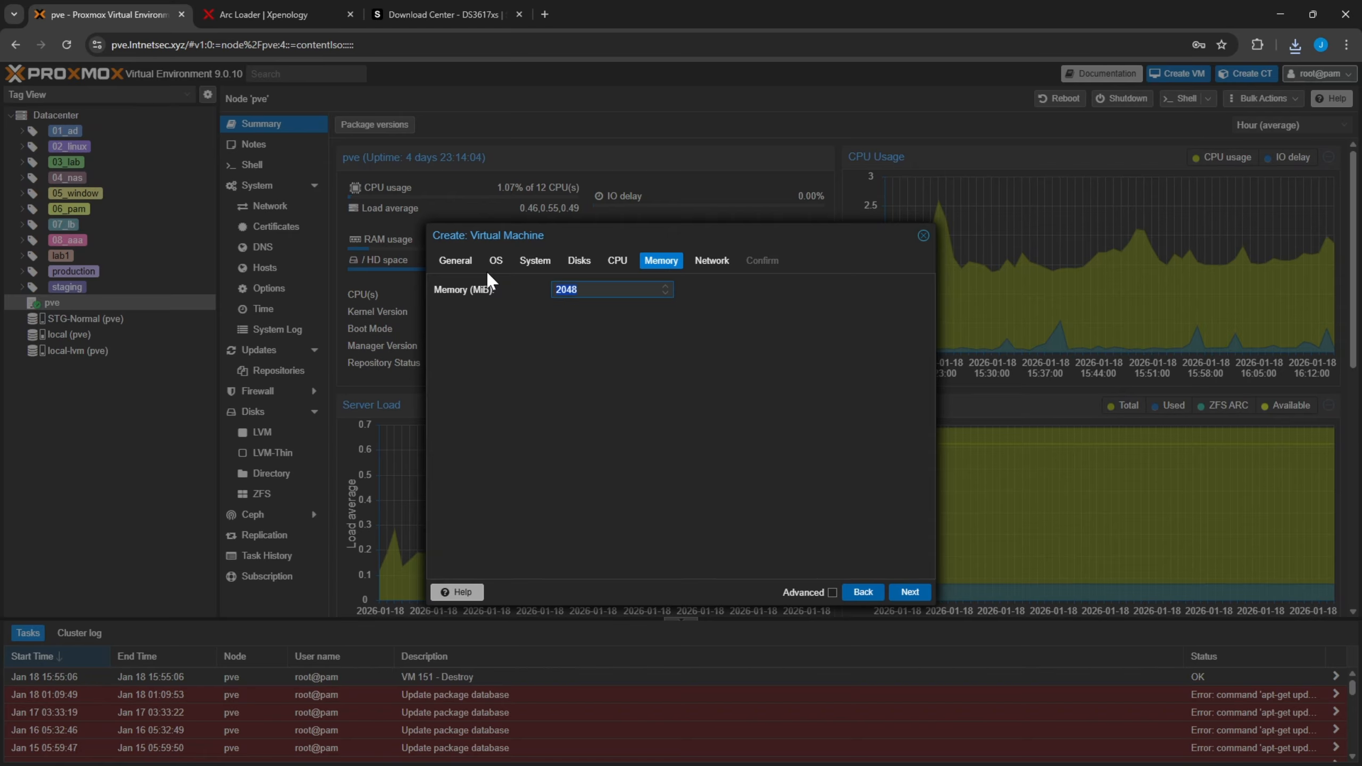
Set the VM's memory to 8192 MiB and continue to the network settings.
{"action": "type", "text": "8192"}
{"action": "left_click", "coordinate": [605, 397]}
{"action": "left_click", "coordinate": [910, 591]}
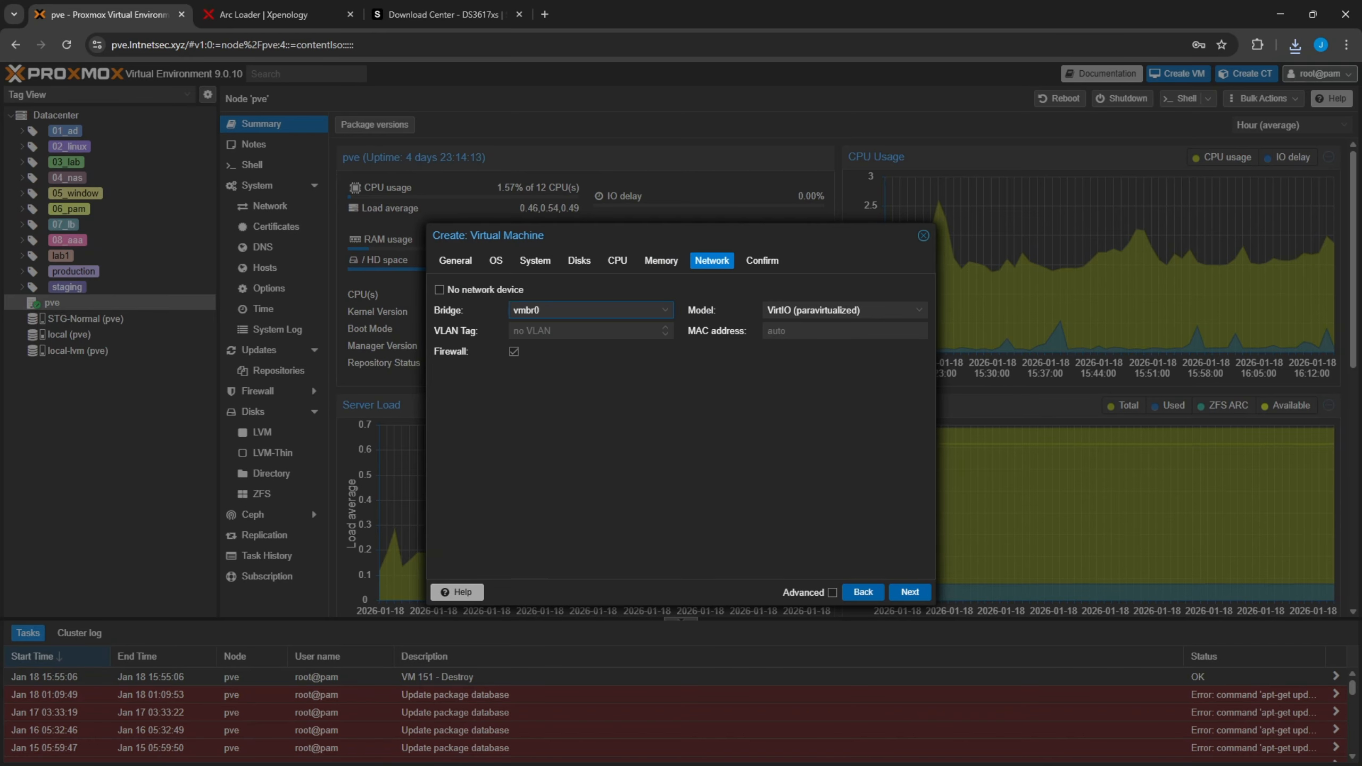
Use network bridge vmbr0 with the VirtIO model and finish creating the VM without starting it.
{"action": "left_click", "coordinate": [663, 310]}
{"action": "left_click", "coordinate": [646, 483]}
{"action": "left_click", "coordinate": [909, 591]}
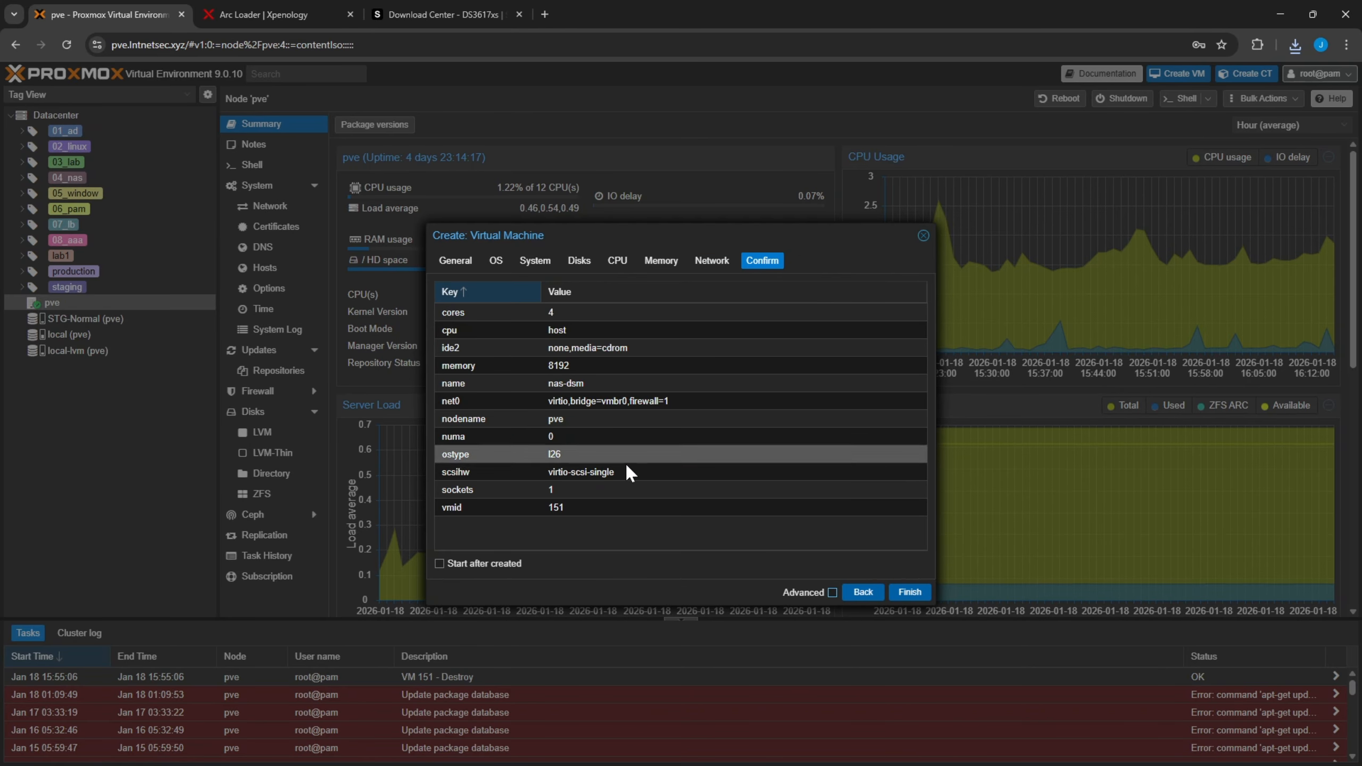
{"action": "left_click", "coordinate": [909, 591]}
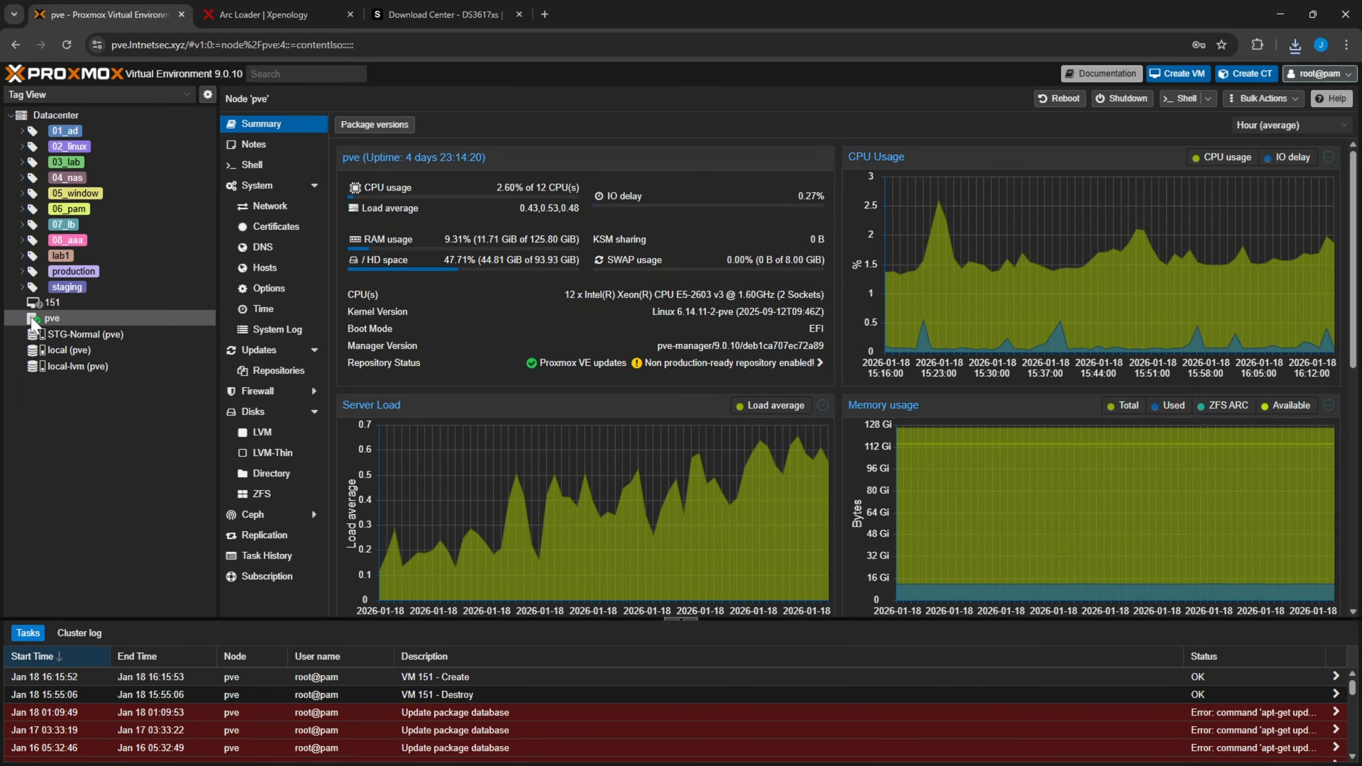
Check the new VM 151's summary, then Step 3 of the notes and the browser's recent downloads.
{"action": "left_click", "coordinate": [52, 305]}
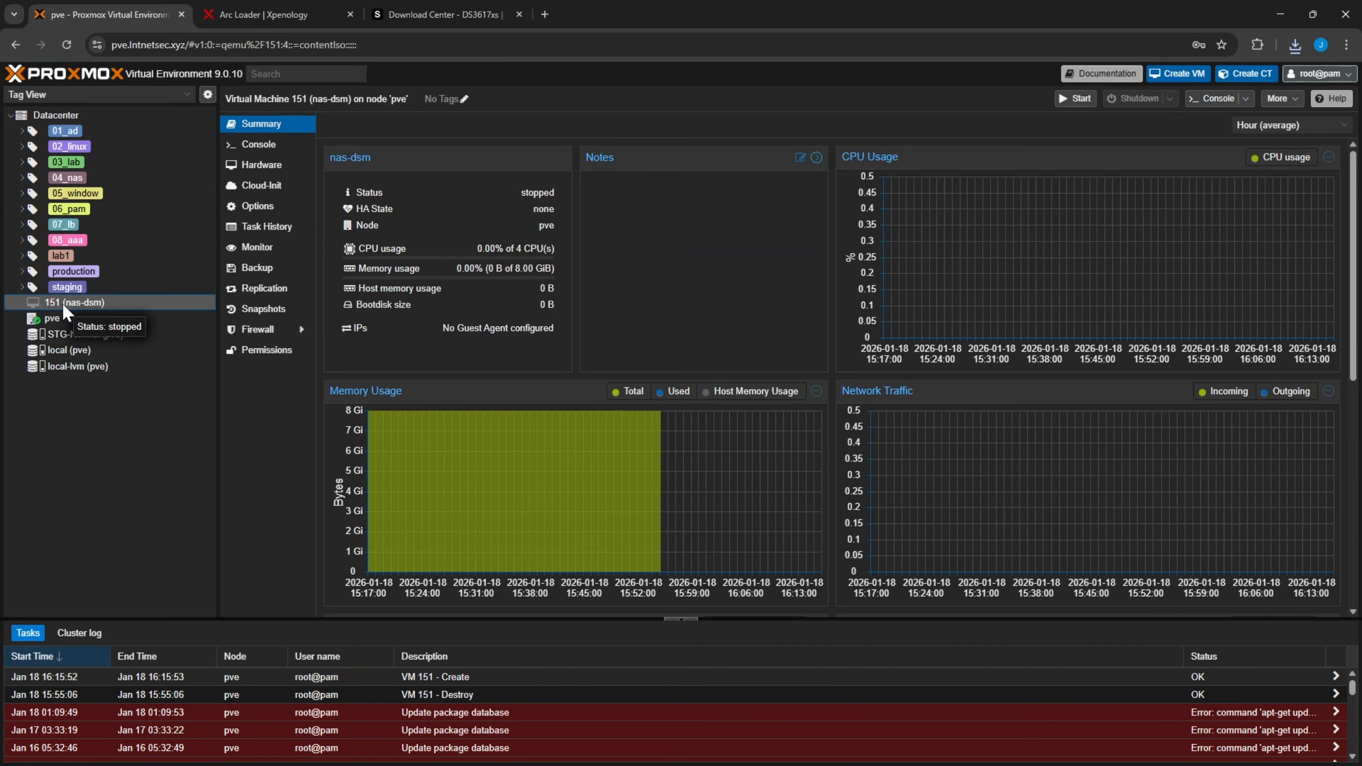
{"action": "key", "text": "alt+Tab"}
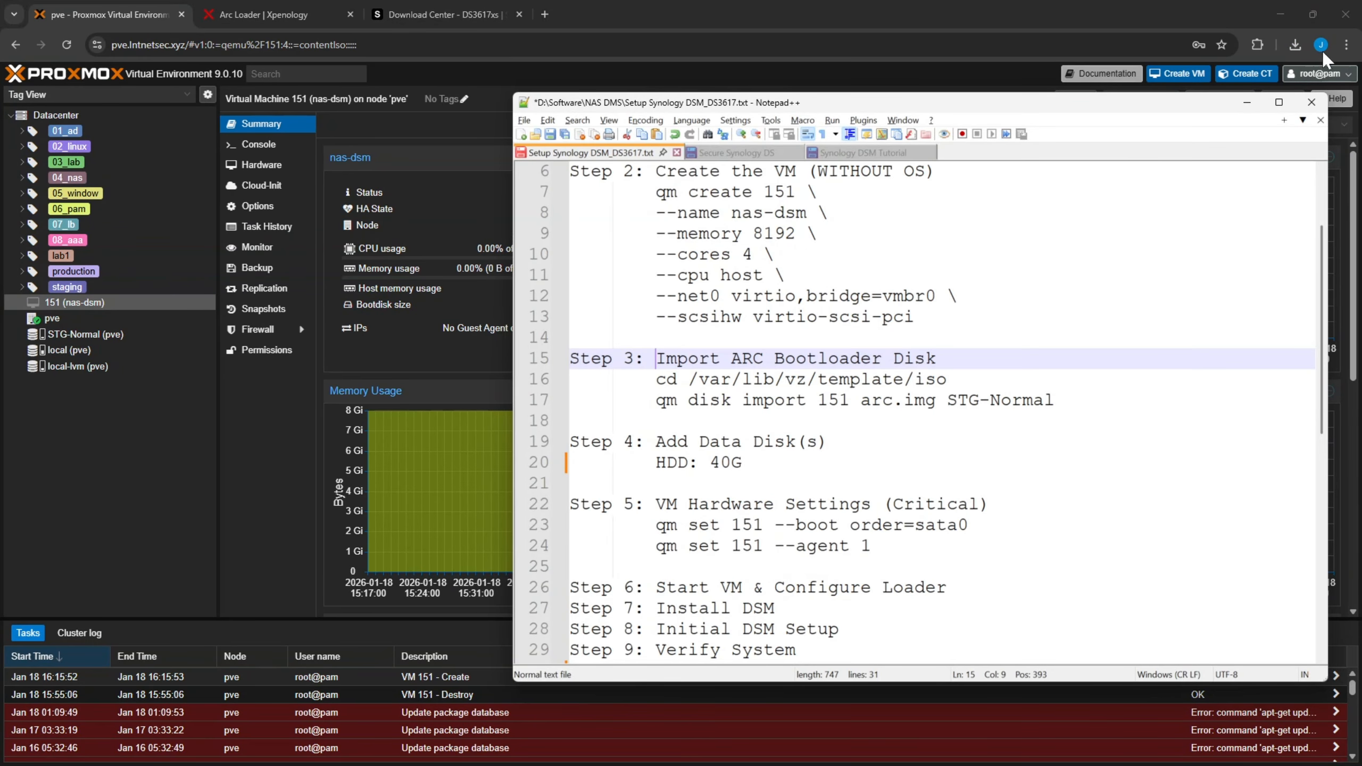
{"action": "left_click", "coordinate": [1295, 46]}
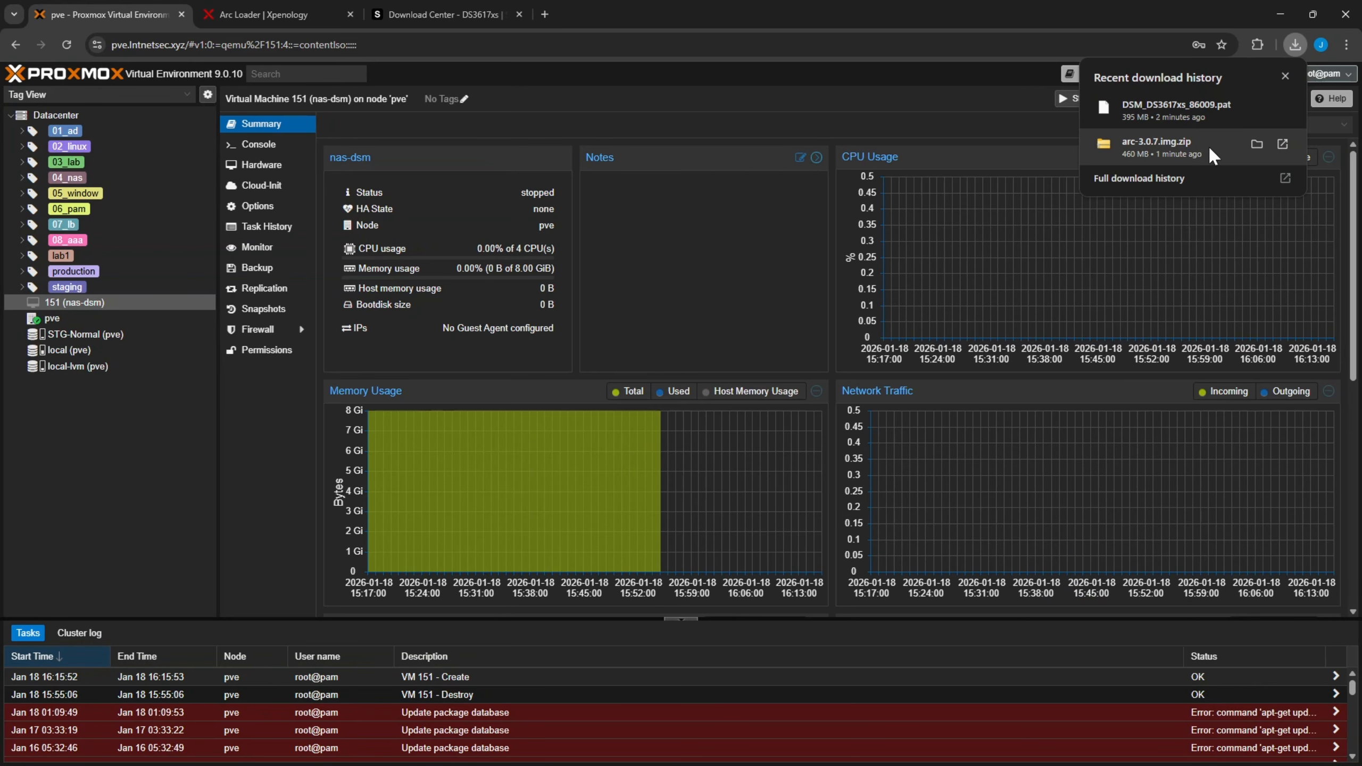
Find arc.img among the ISO images in the local storage on node pve.
{"action": "left_click", "coordinate": [63, 354]}
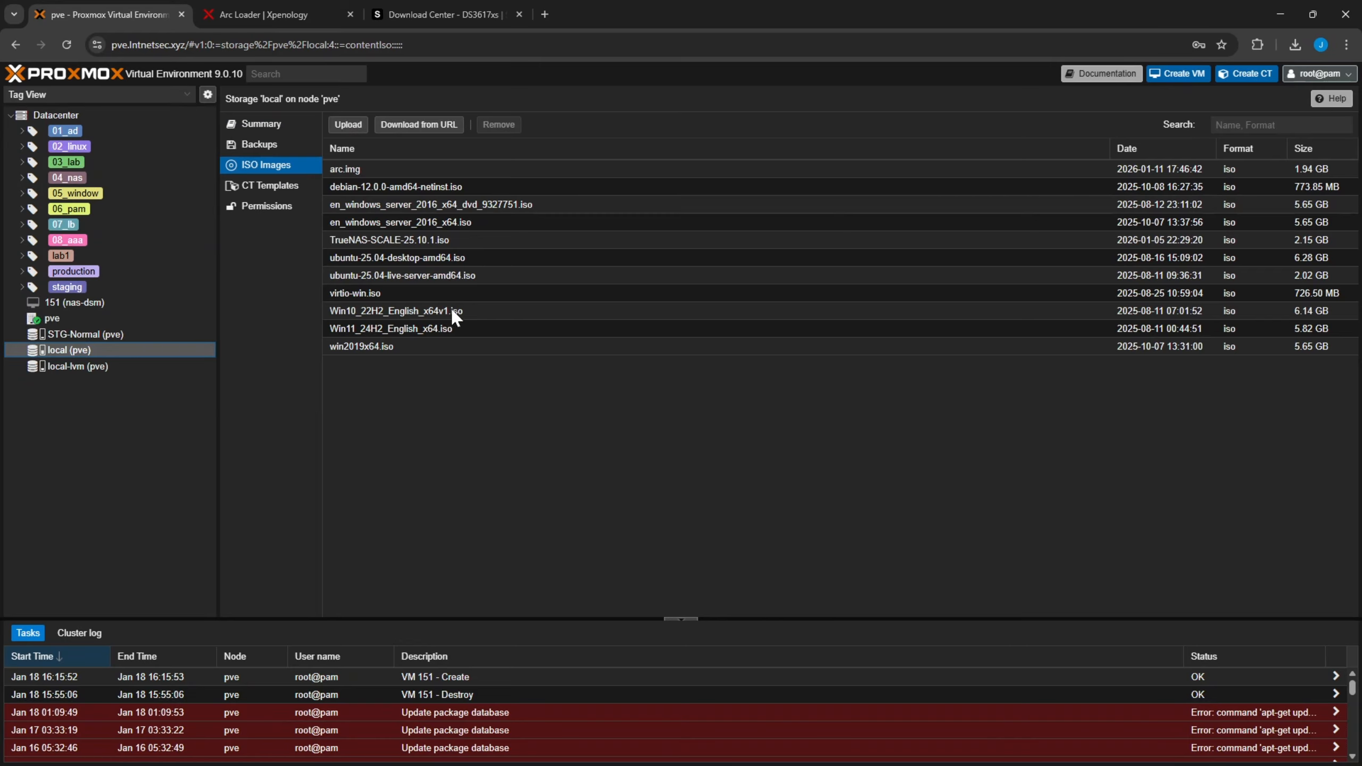
{"action": "left_click", "coordinate": [382, 169]}
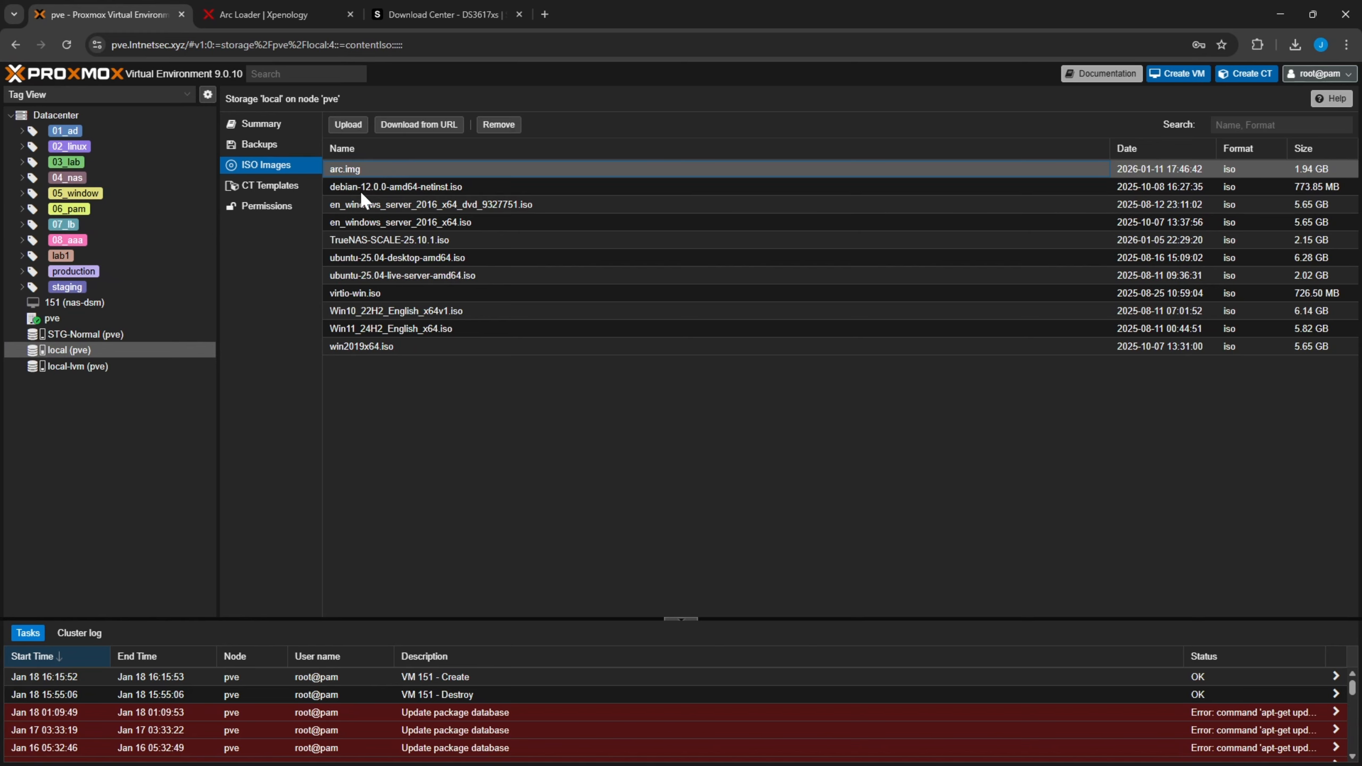
{"action": "left_click", "coordinate": [348, 125]}
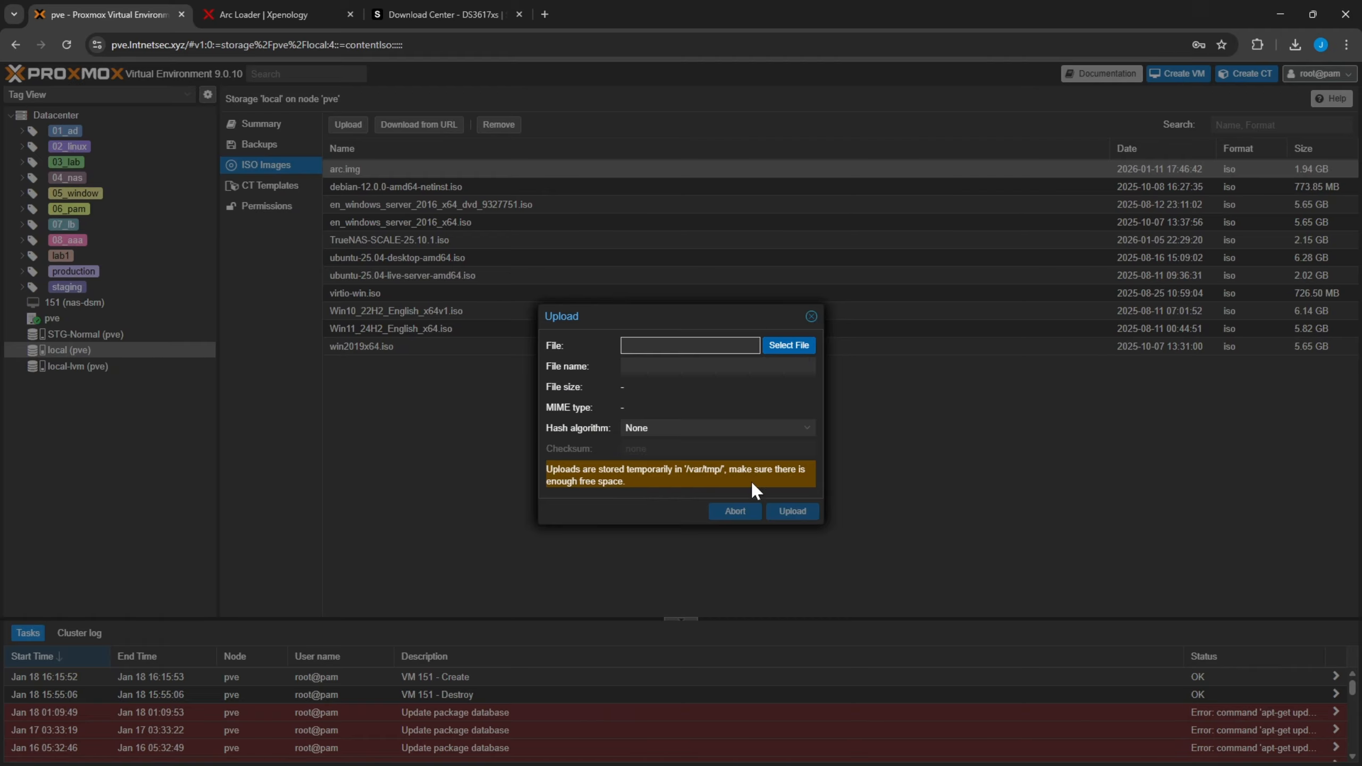
{"action": "left_click_drag", "start_coordinate": [812, 322], "coordinate": [807, 325]}
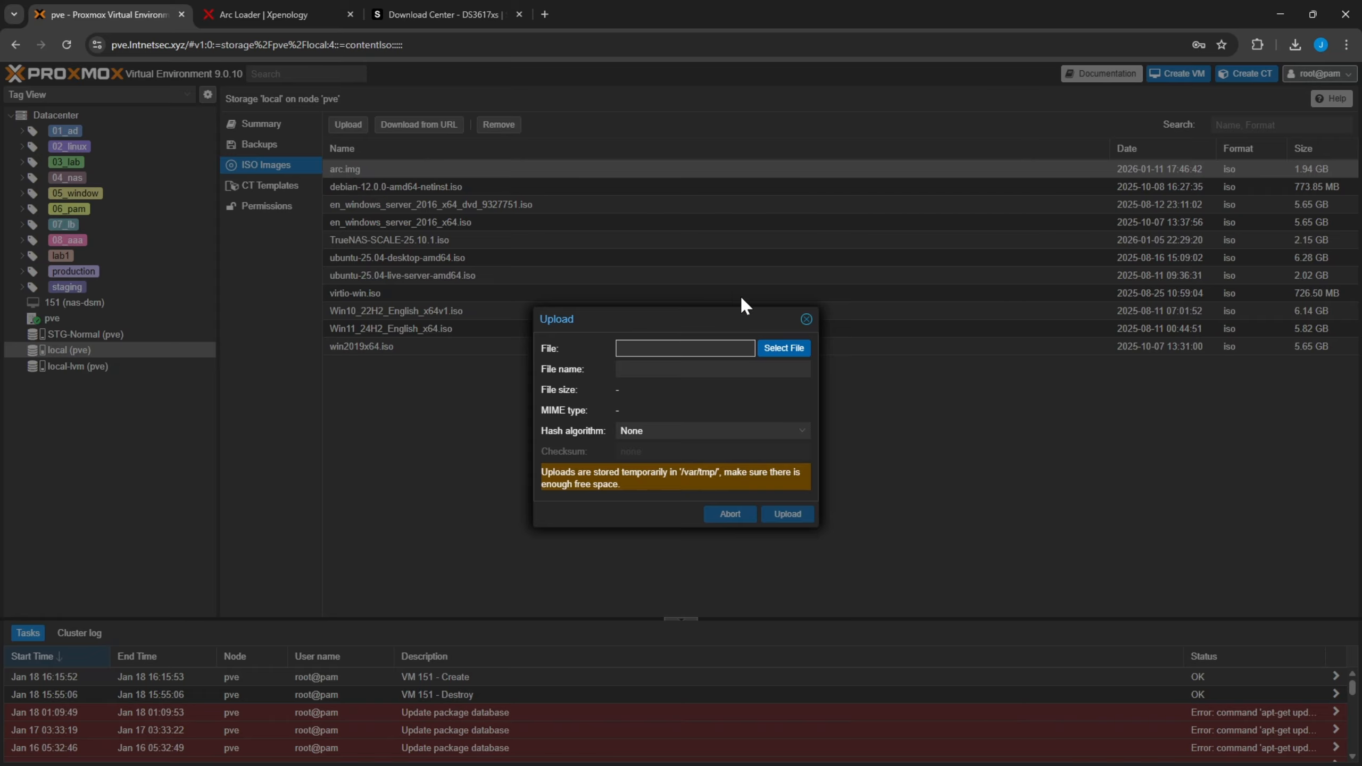
{"action": "left_click", "coordinate": [806, 319]}
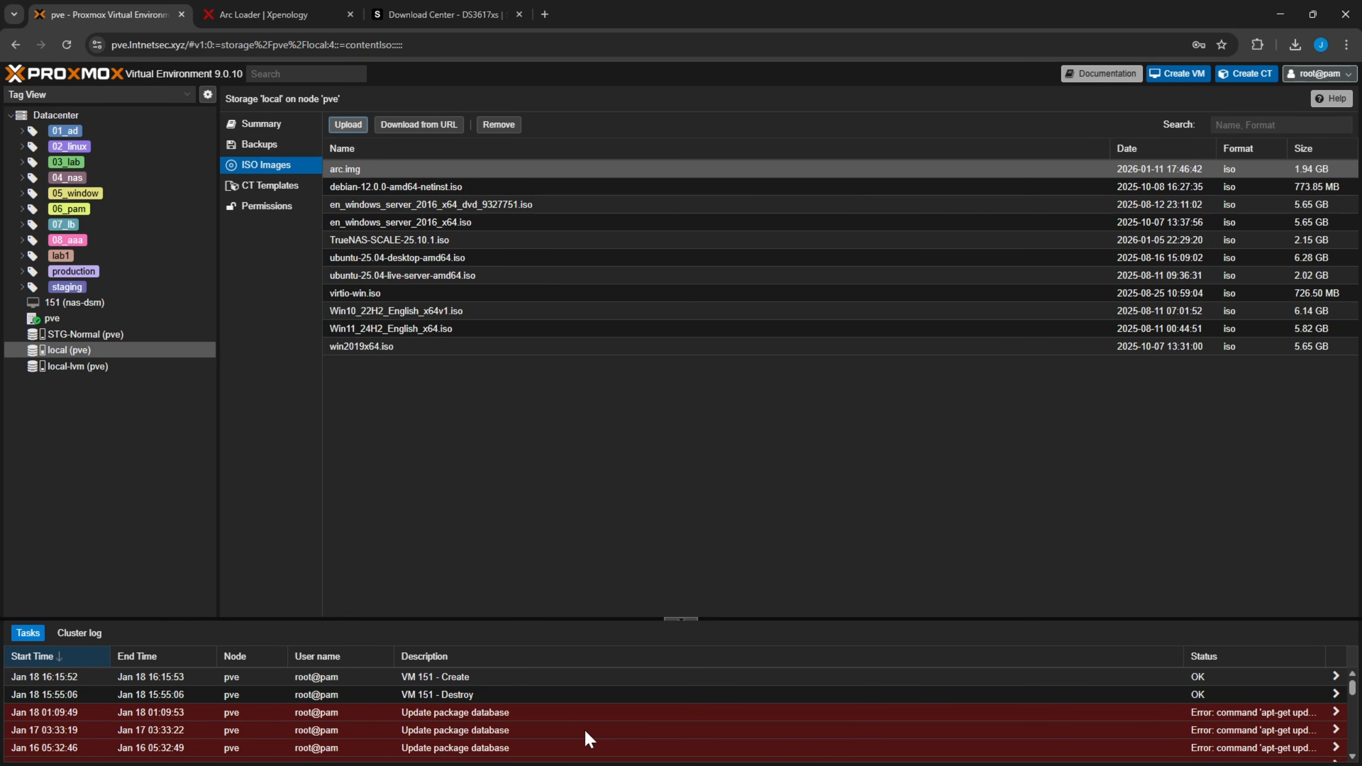
Copy the command cd /var/lib/vz/template/iso from Step 3 of the Notepad++ notes.
{"action": "left_click", "coordinate": [767, 764]}
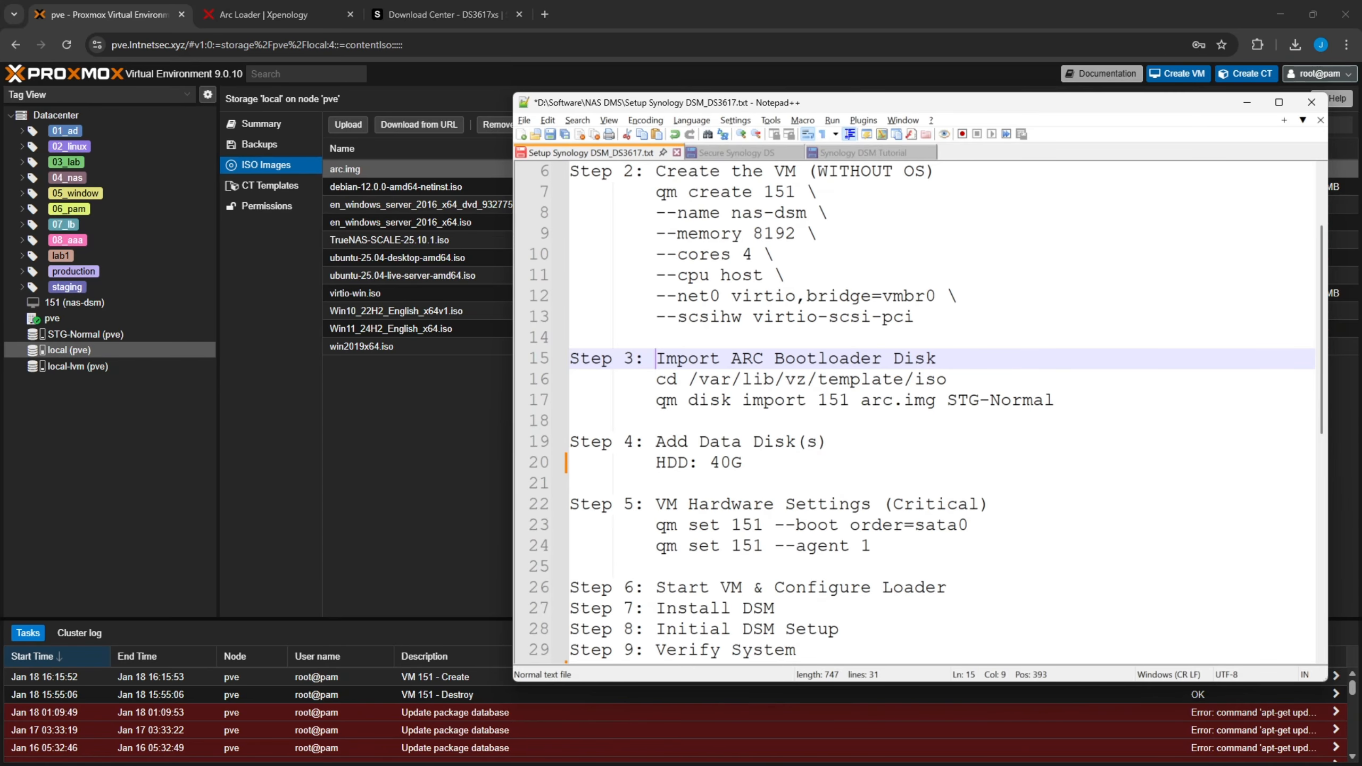
{"action": "key", "text": "shift+End"}
{"action": "key", "text": "Down"}
{"action": "key", "text": "End"}
{"action": "key", "text": "shift+Home"}
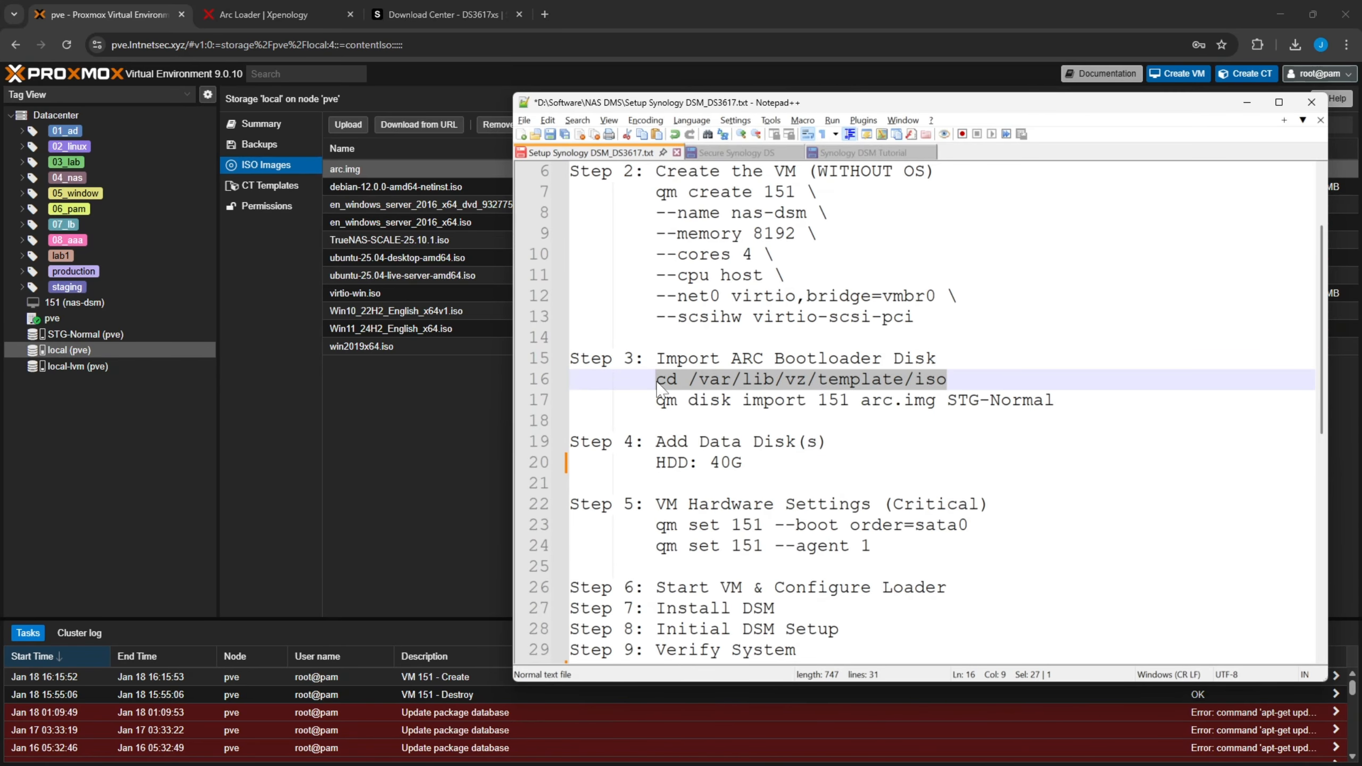
Return to Proxmox and open a shell on node pve.
{"action": "left_click", "coordinate": [404, 488]}
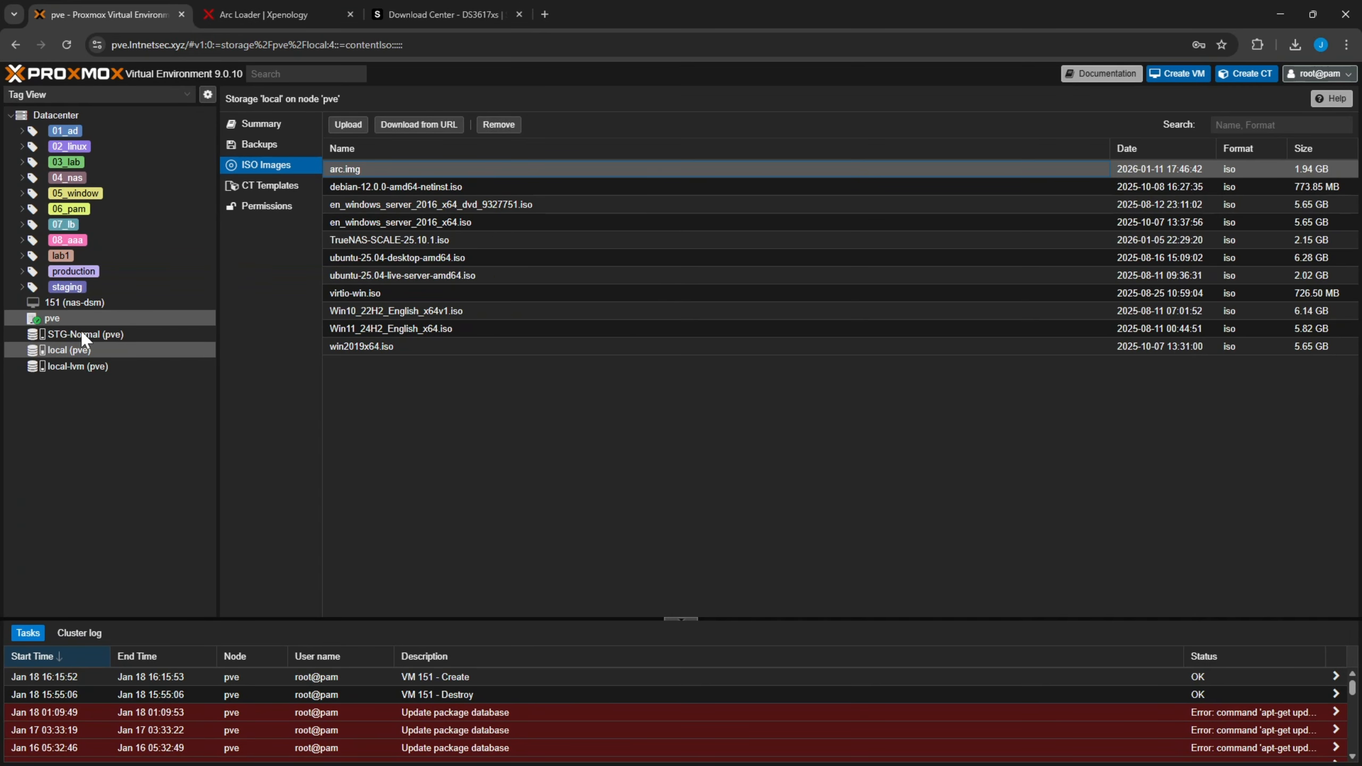
{"action": "left_click", "coordinate": [59, 319]}
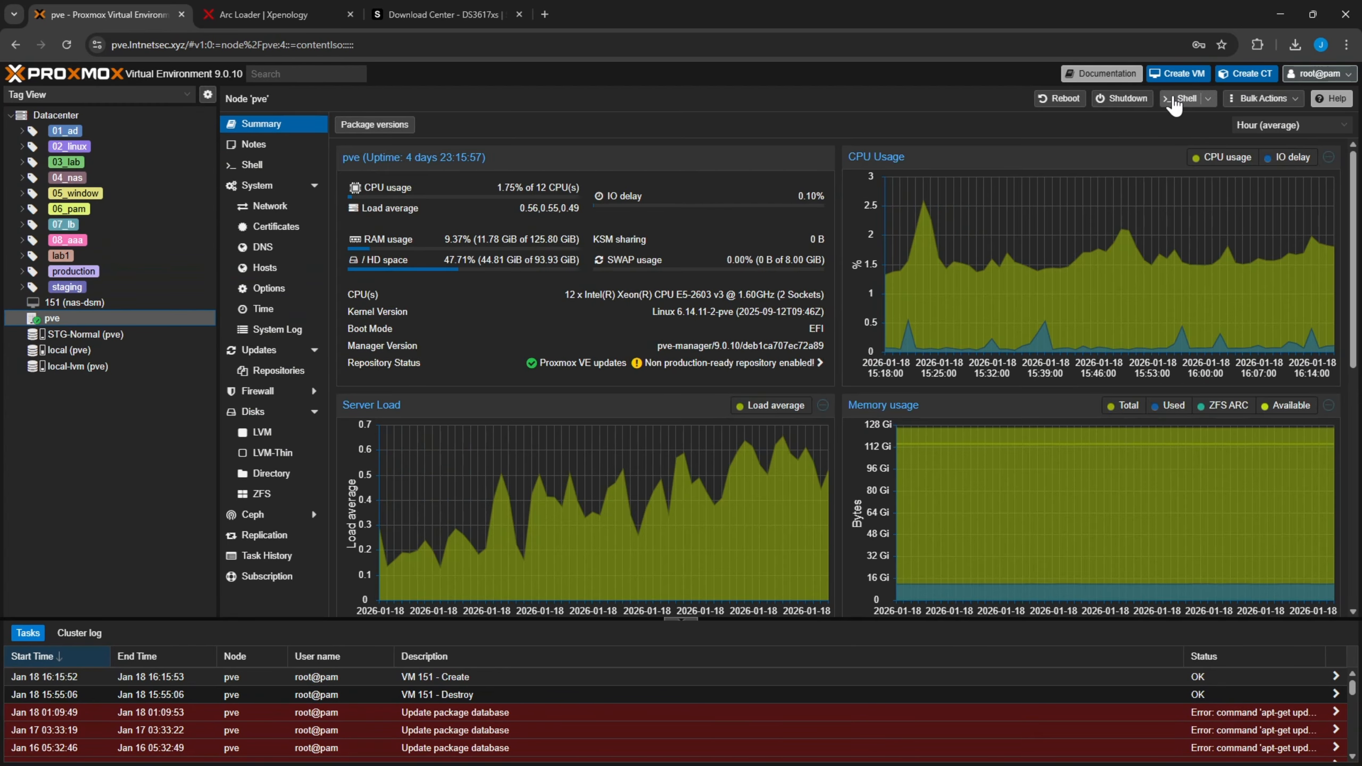
{"action": "left_click", "coordinate": [1182, 99]}
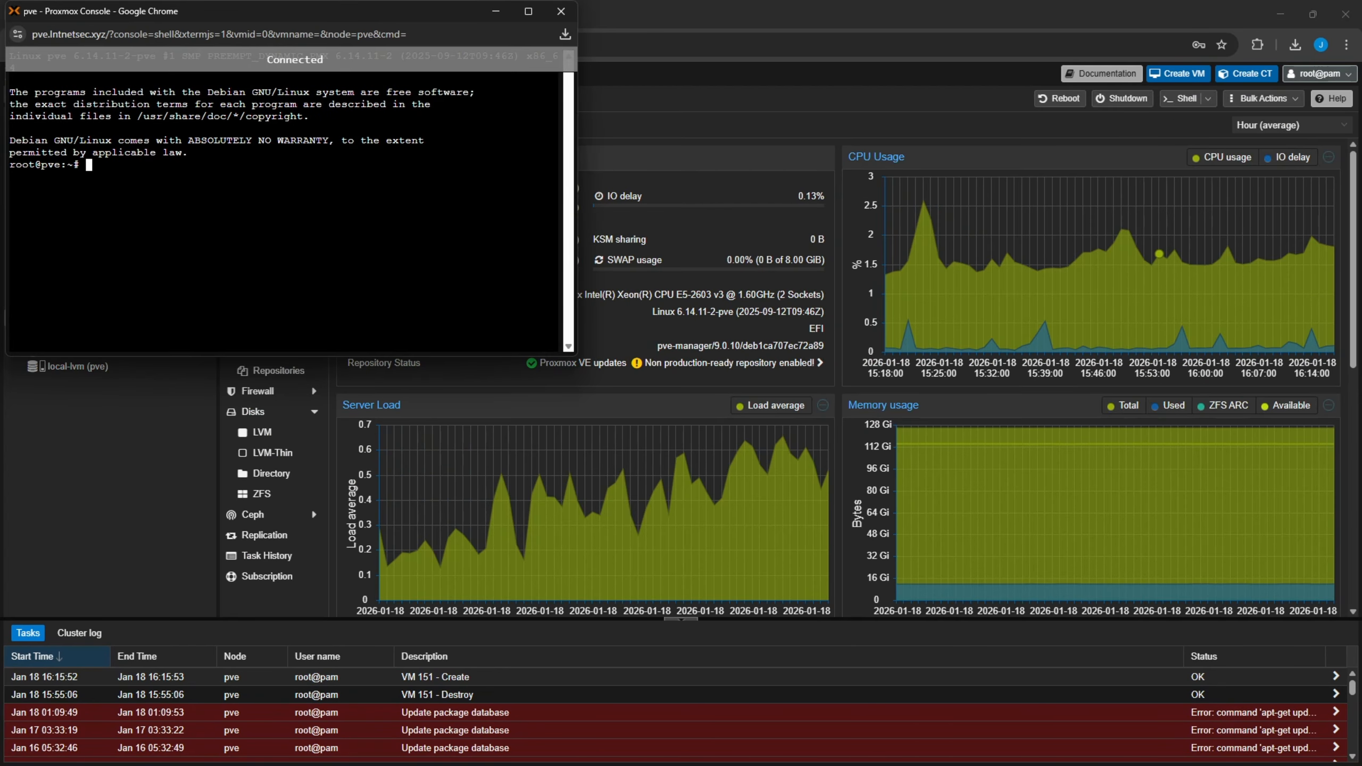
Change to the directory /var/lib/vz/template/iso in the shell and list its files with ls -l.
{"action": "right_click", "coordinate": [292, 209]}
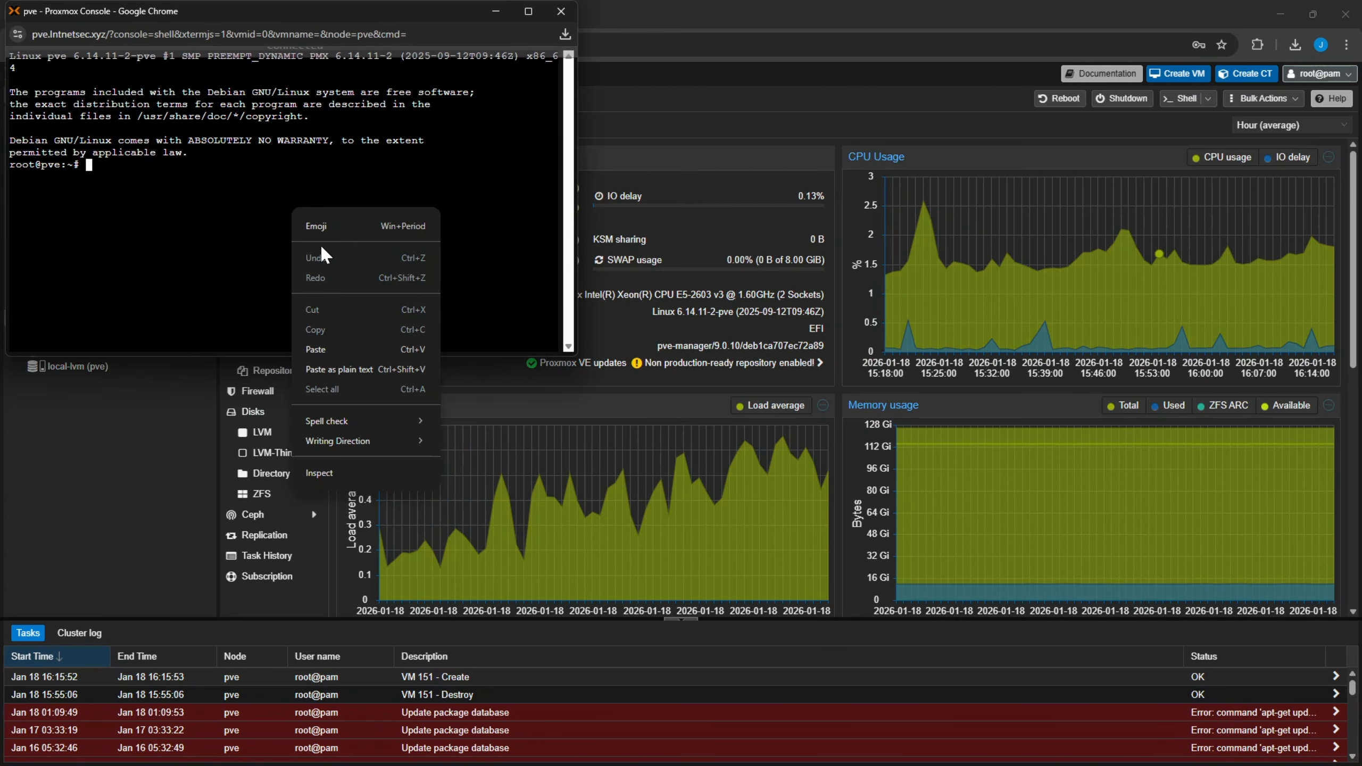
{"action": "left_click", "coordinate": [315, 356]}
{"action": "key", "text": "Return"}
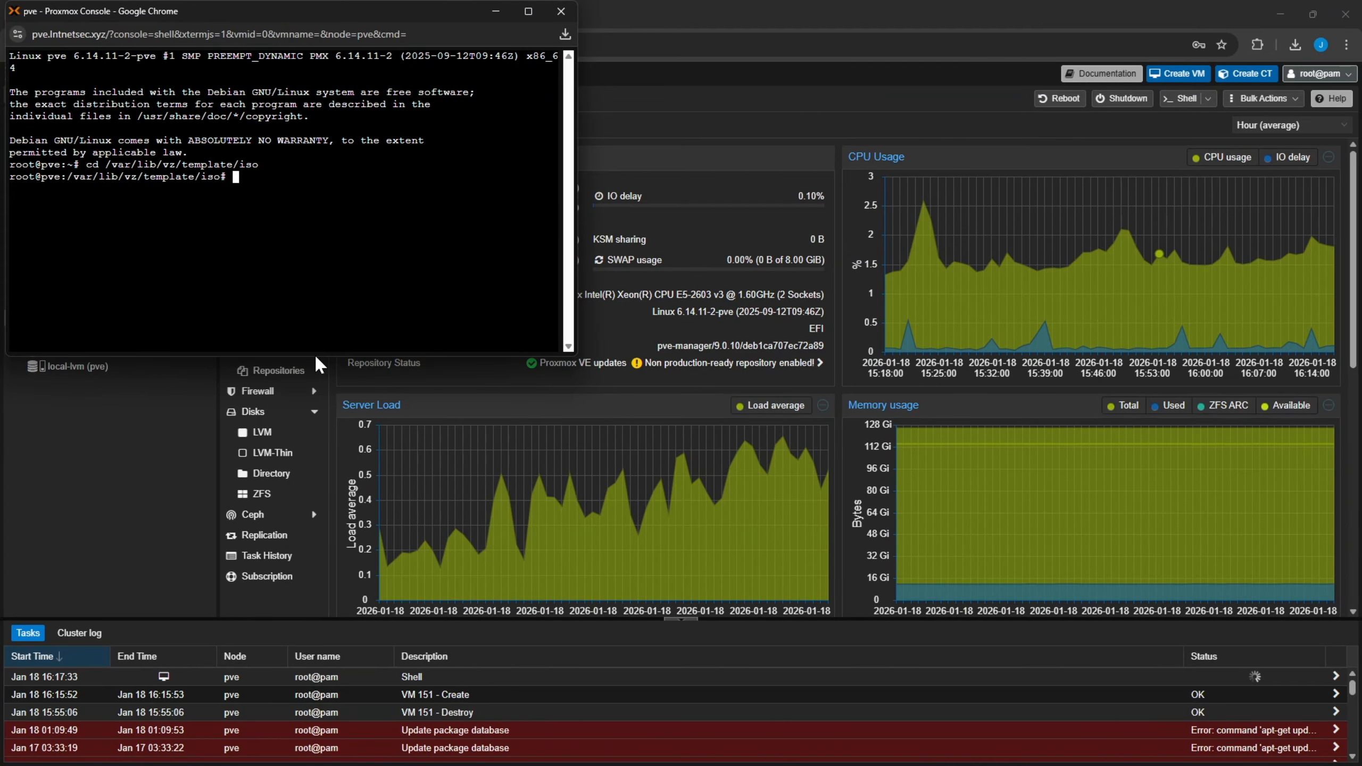
{"action": "type", "text": "ls -l"}
{"action": "key", "text": "Return"}
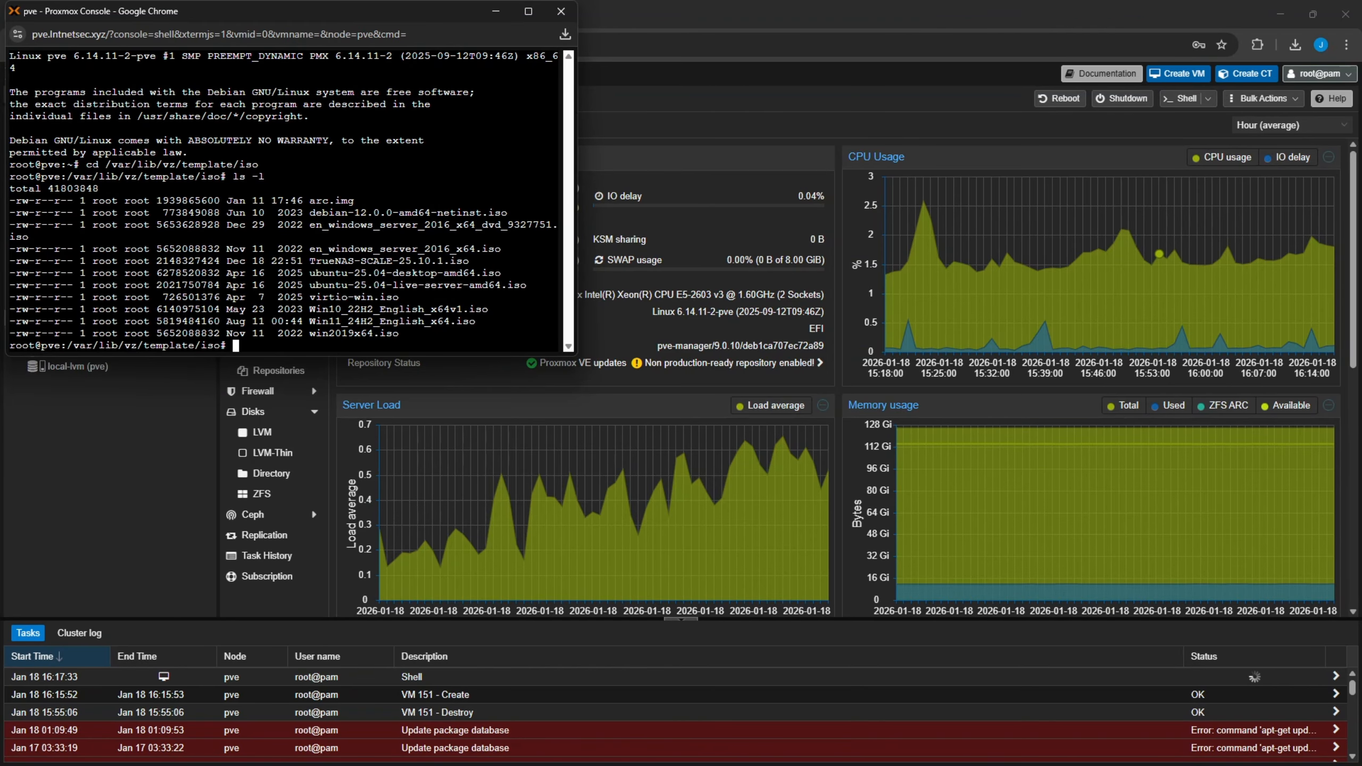
Copy the command qm disk import 151 arc.img STG-Normal from Step 3 of the Notepad++ notes.
{"action": "left_click", "coordinate": [592, 677]}
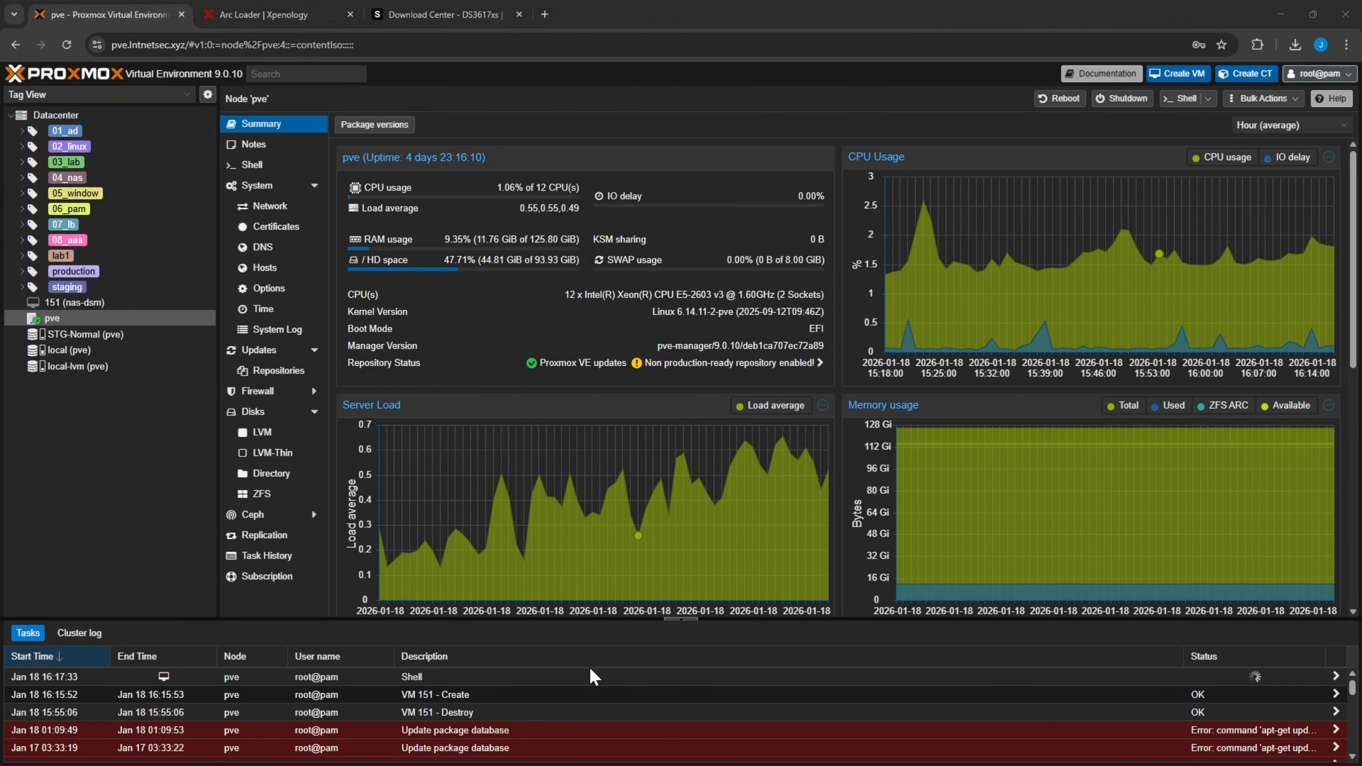
{"action": "key", "text": "alt+Tab"}
{"action": "left_click_drag", "start_coordinate": [1054, 400], "coordinate": [657, 401]}
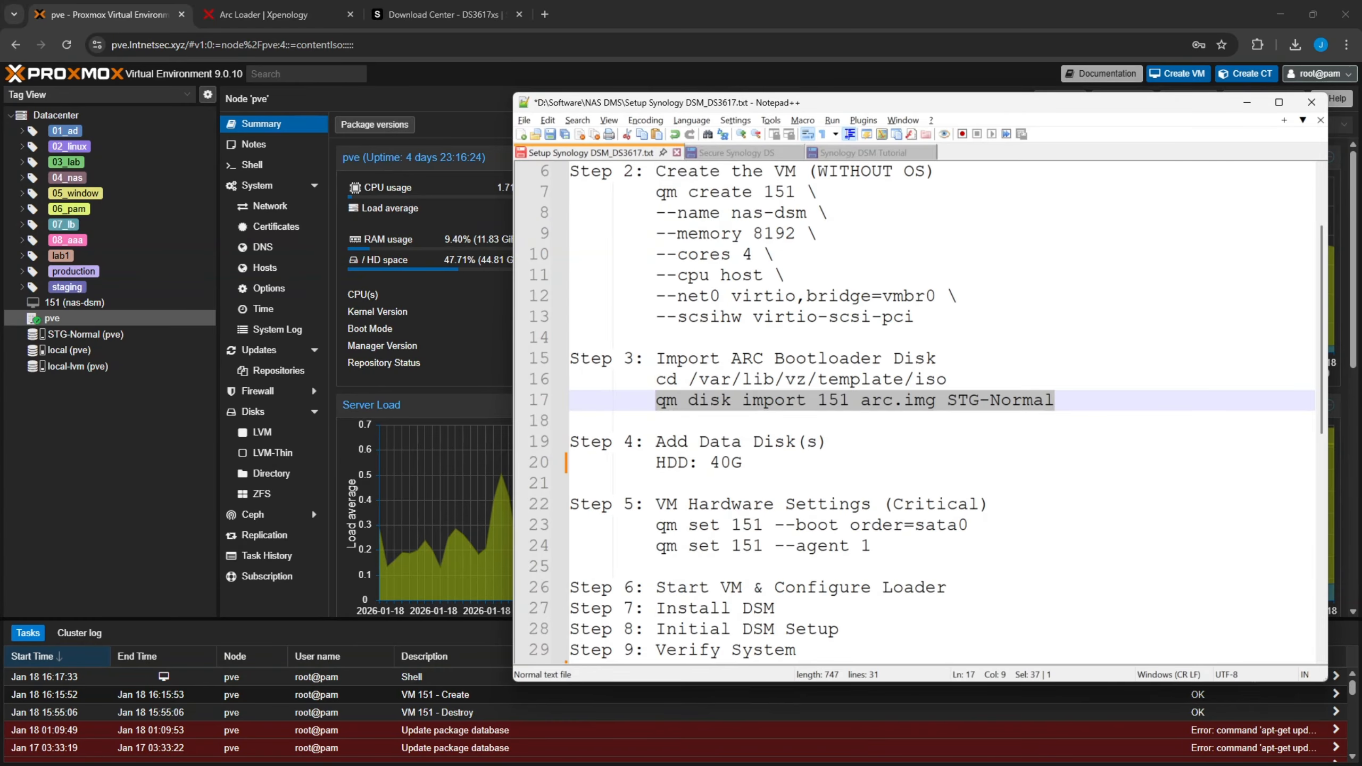
{"action": "right_click", "coordinate": [855, 403]}
{"action": "left_click", "coordinate": [892, 433]}
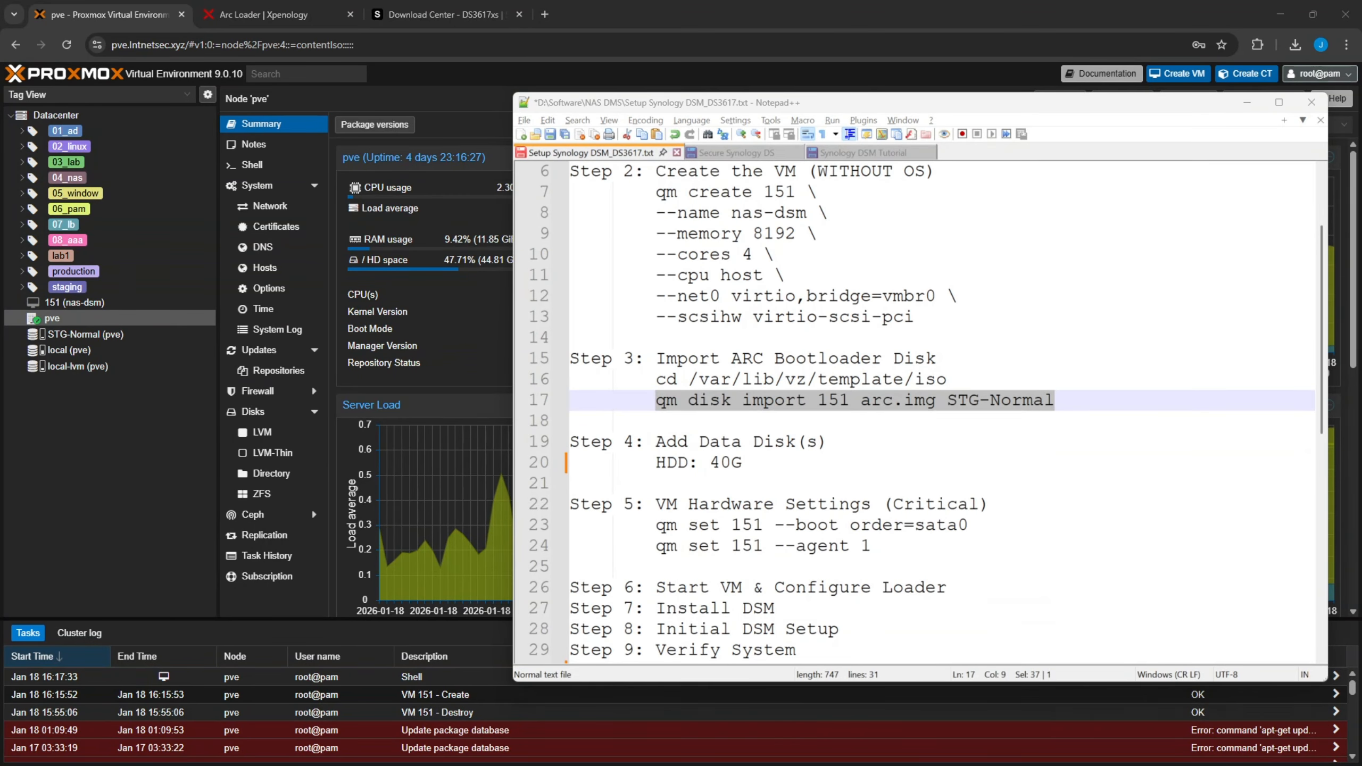
Switch to the pve shell and run qm disk import 151 arc.img STG-Normal.
{"action": "key", "text": "alt+Tab"}
{"action": "right_click", "coordinate": [272, 236]}
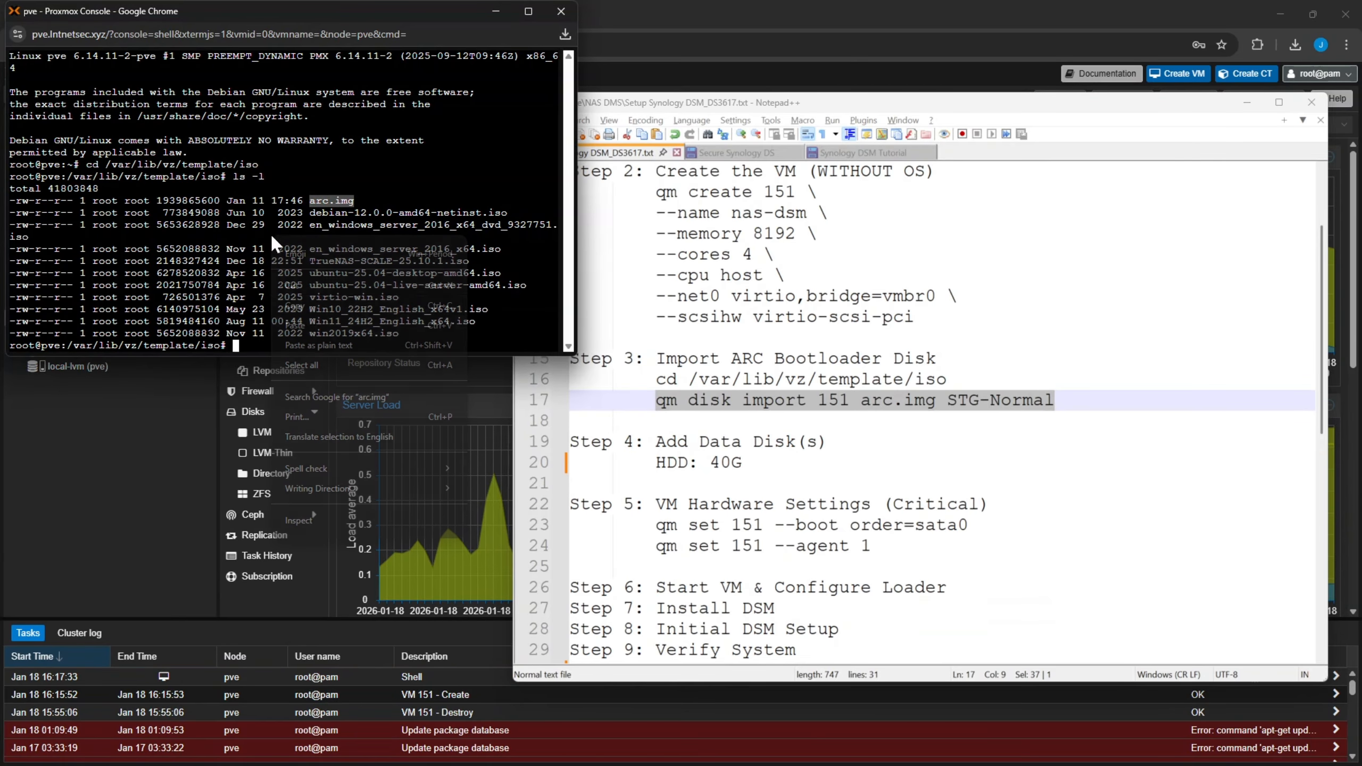
{"action": "left_click", "coordinate": [293, 325]}
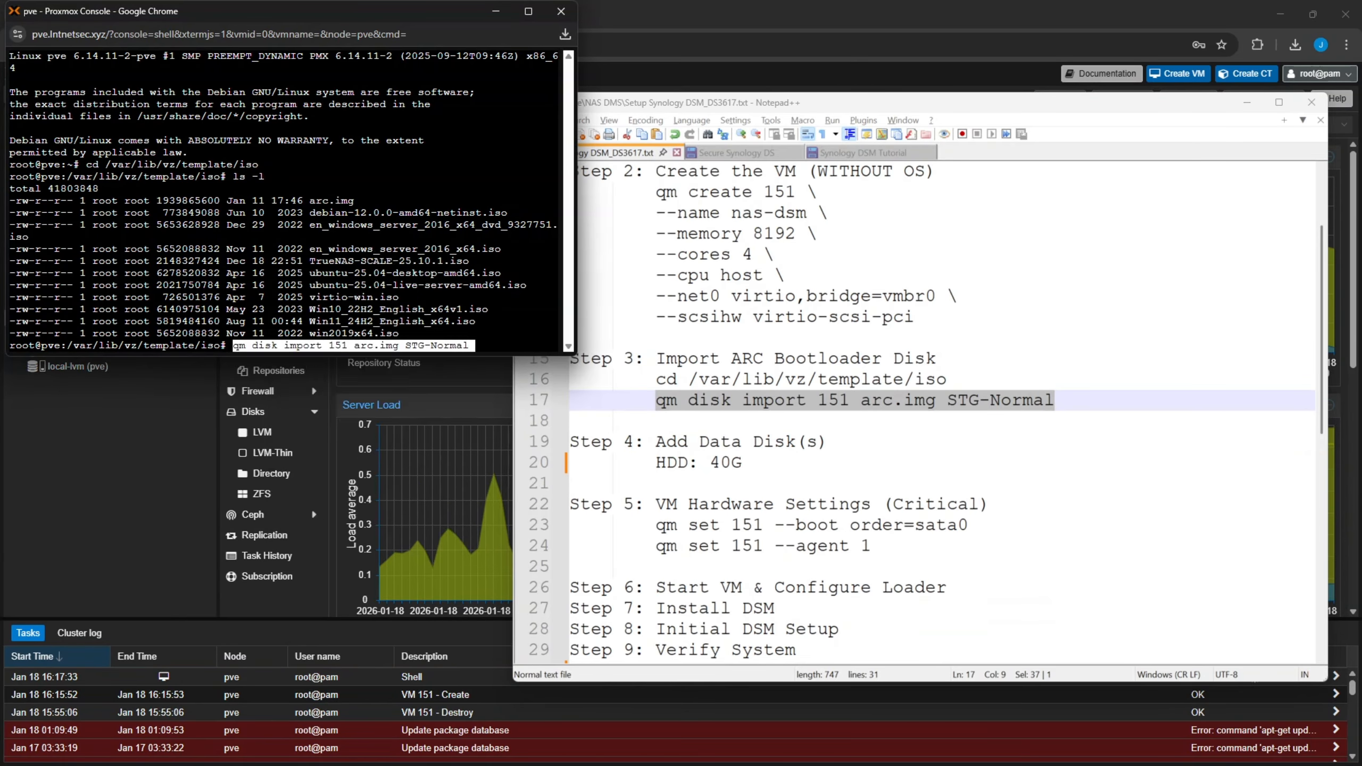
{"action": "key", "text": "Return"}
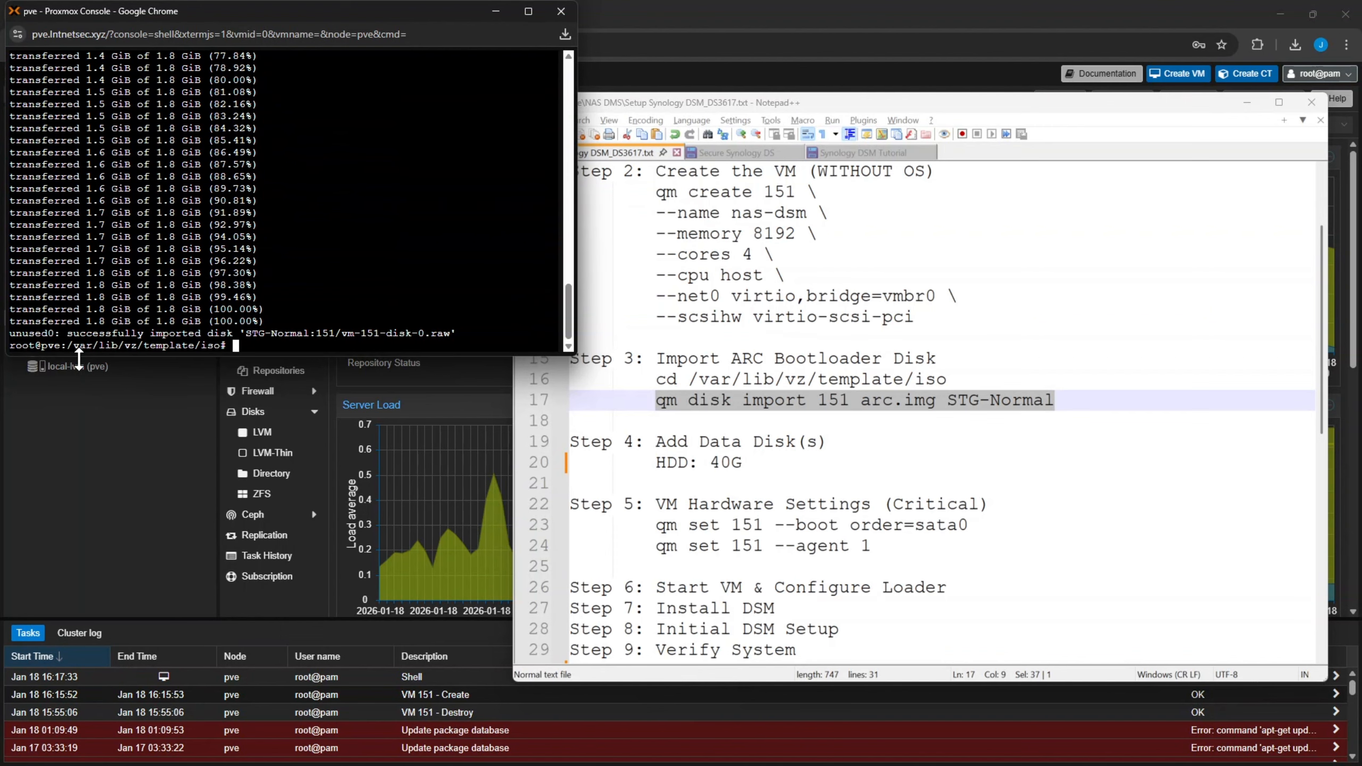
Return to the main Proxmox window and remove the CD/DVD drive (ide2) from VM 151's hardware.
{"action": "left_click", "coordinate": [107, 499]}
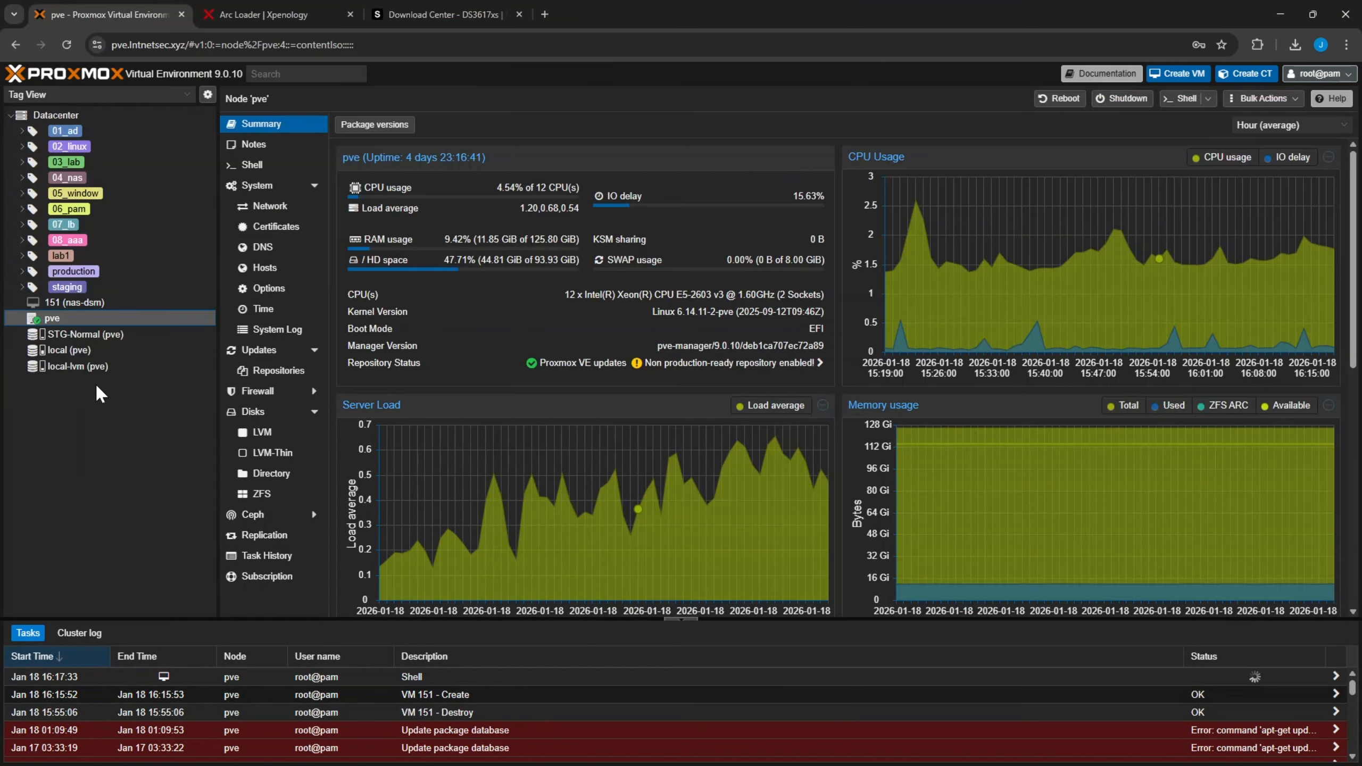
{"action": "left_click", "coordinate": [85, 304]}
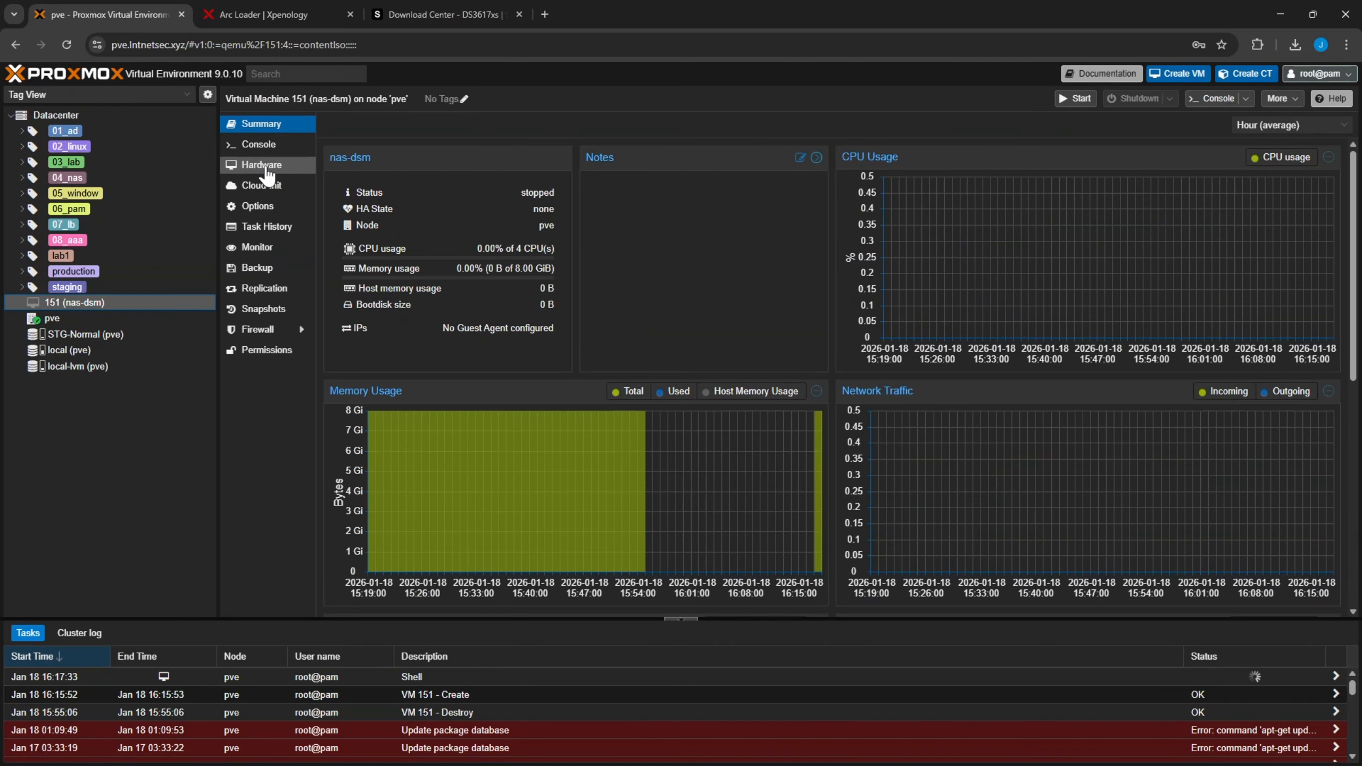
{"action": "left_click", "coordinate": [263, 165]}
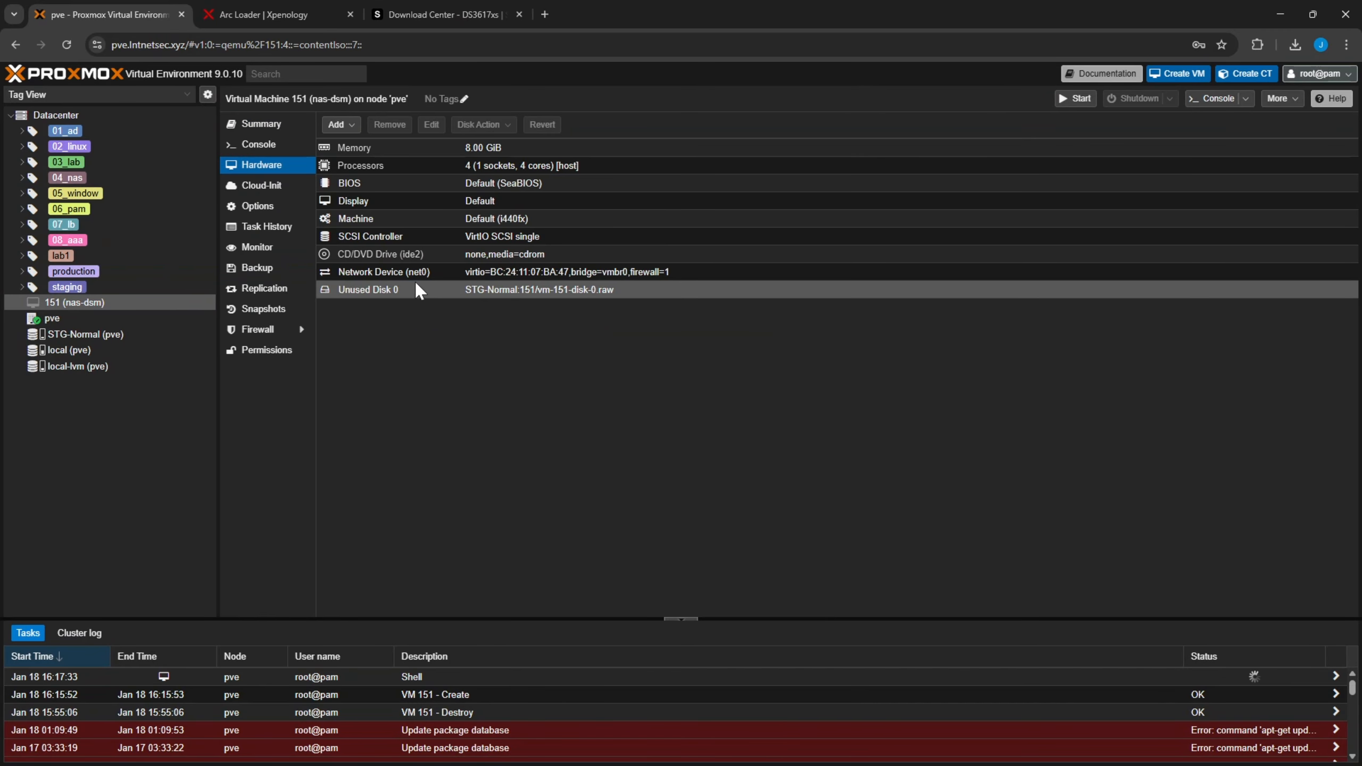
{"action": "left_click", "coordinate": [414, 297]}
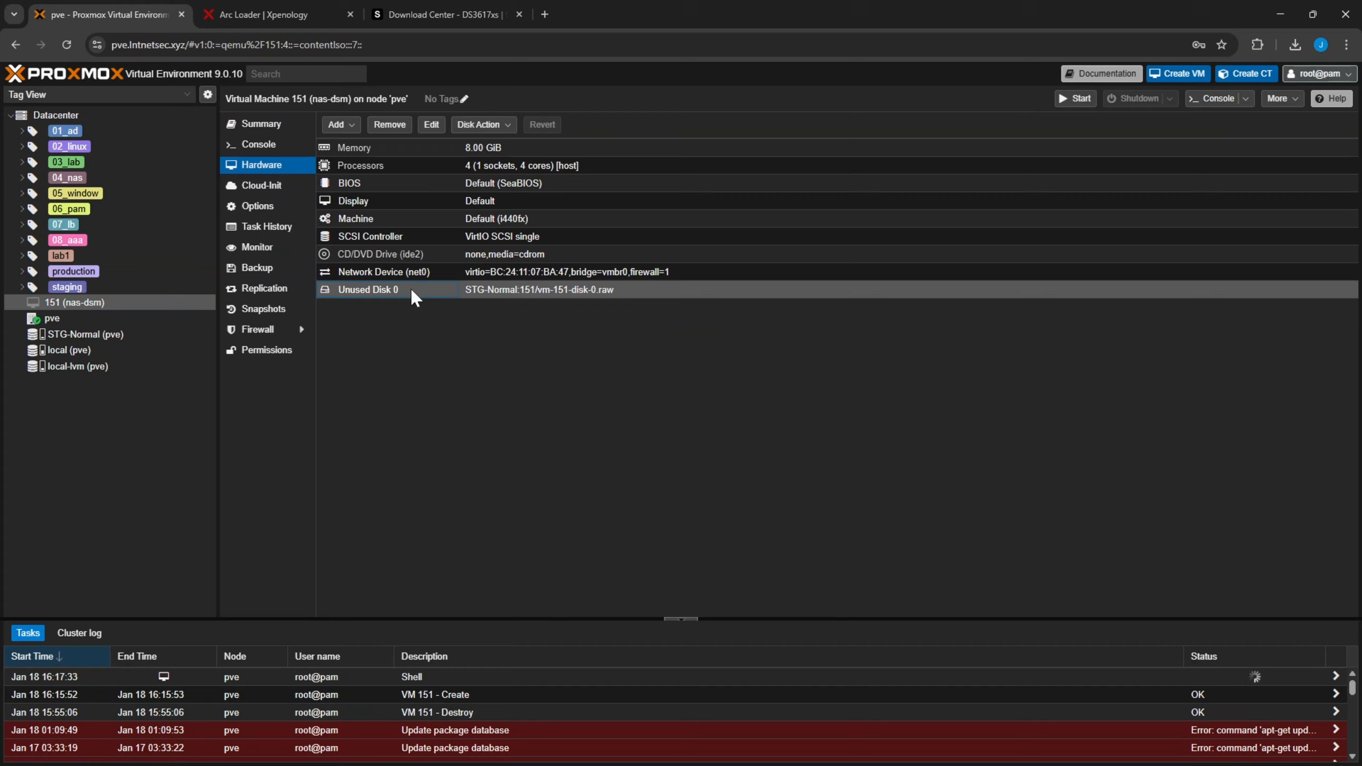
{"action": "left_click", "coordinate": [358, 256]}
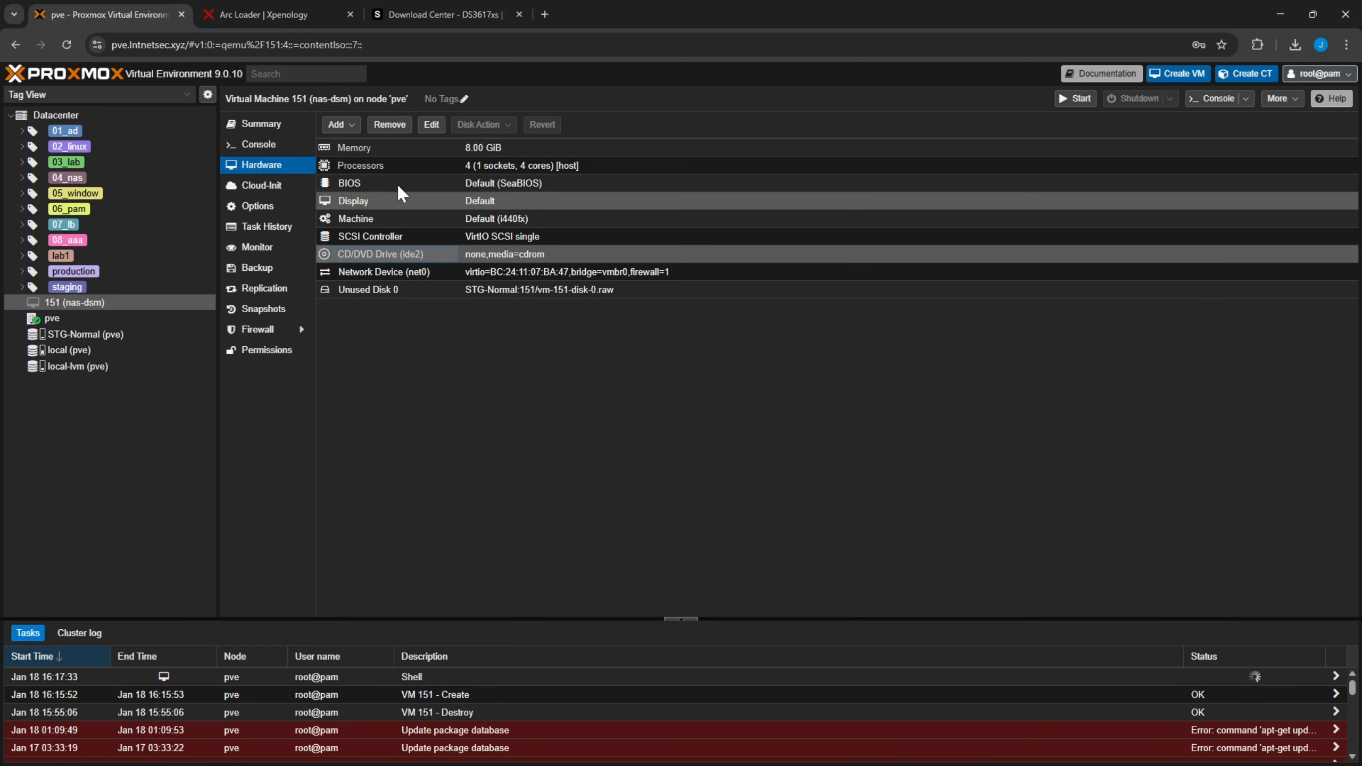
{"action": "left_click", "coordinate": [397, 127]}
{"action": "left_click", "coordinate": [660, 448]}
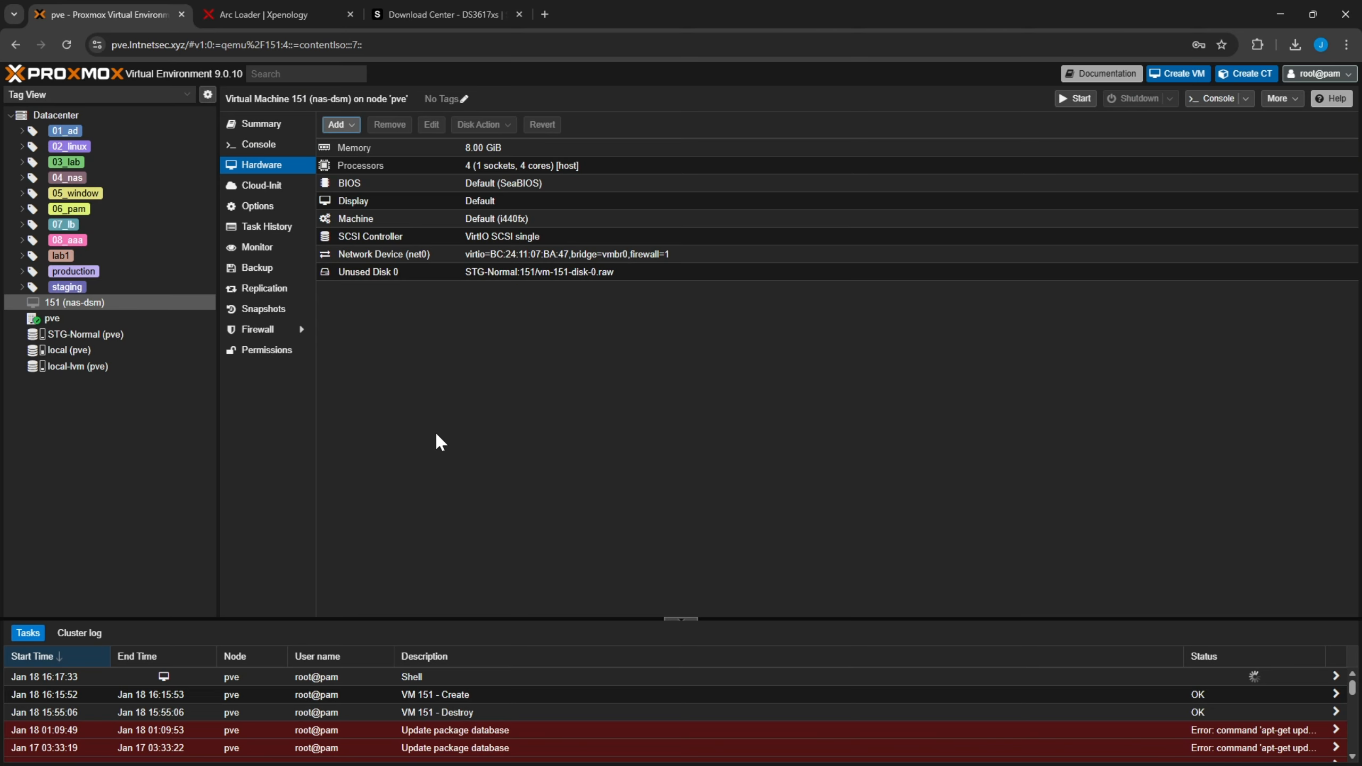
Attach Unused Disk 0 to VM 151 as SCSI device 0 with the cache set to Write back.
{"action": "left_click", "coordinate": [366, 276]}
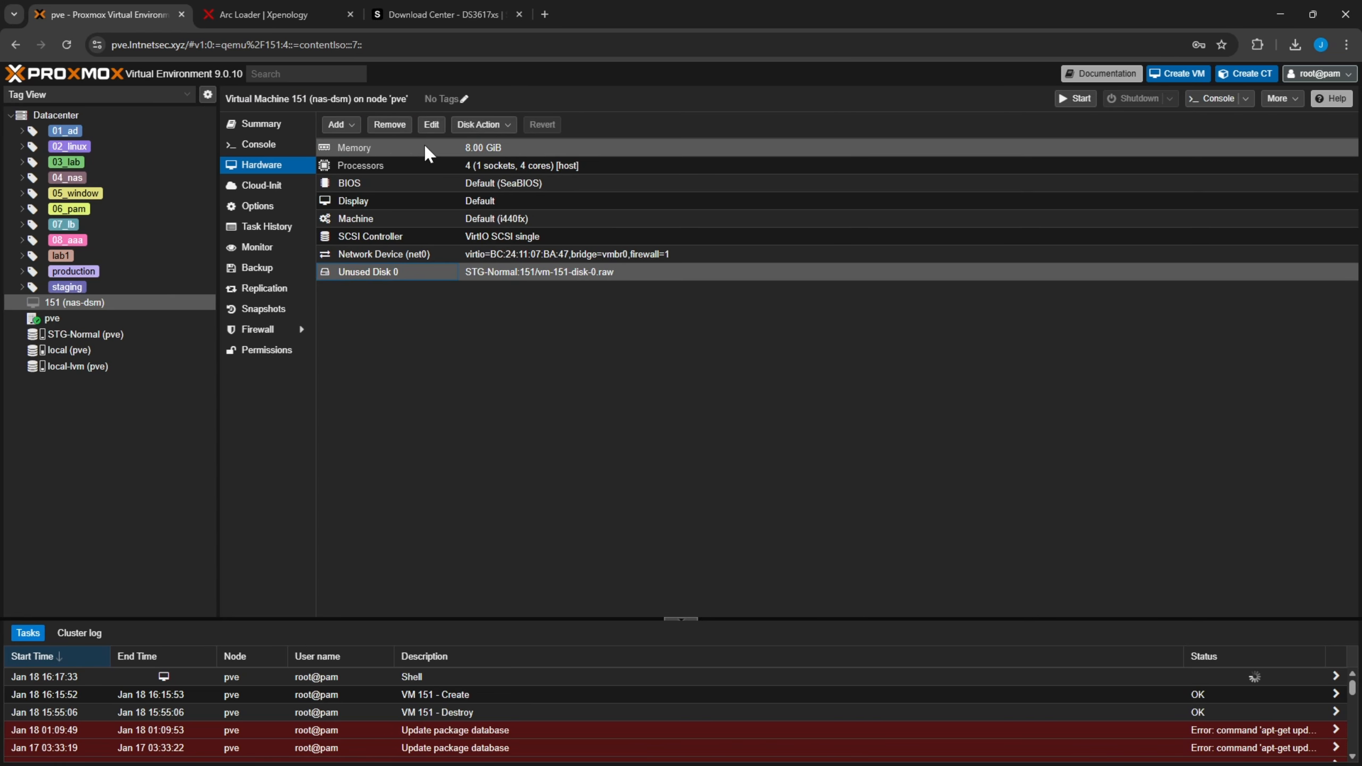
{"action": "left_click", "coordinate": [431, 125]}
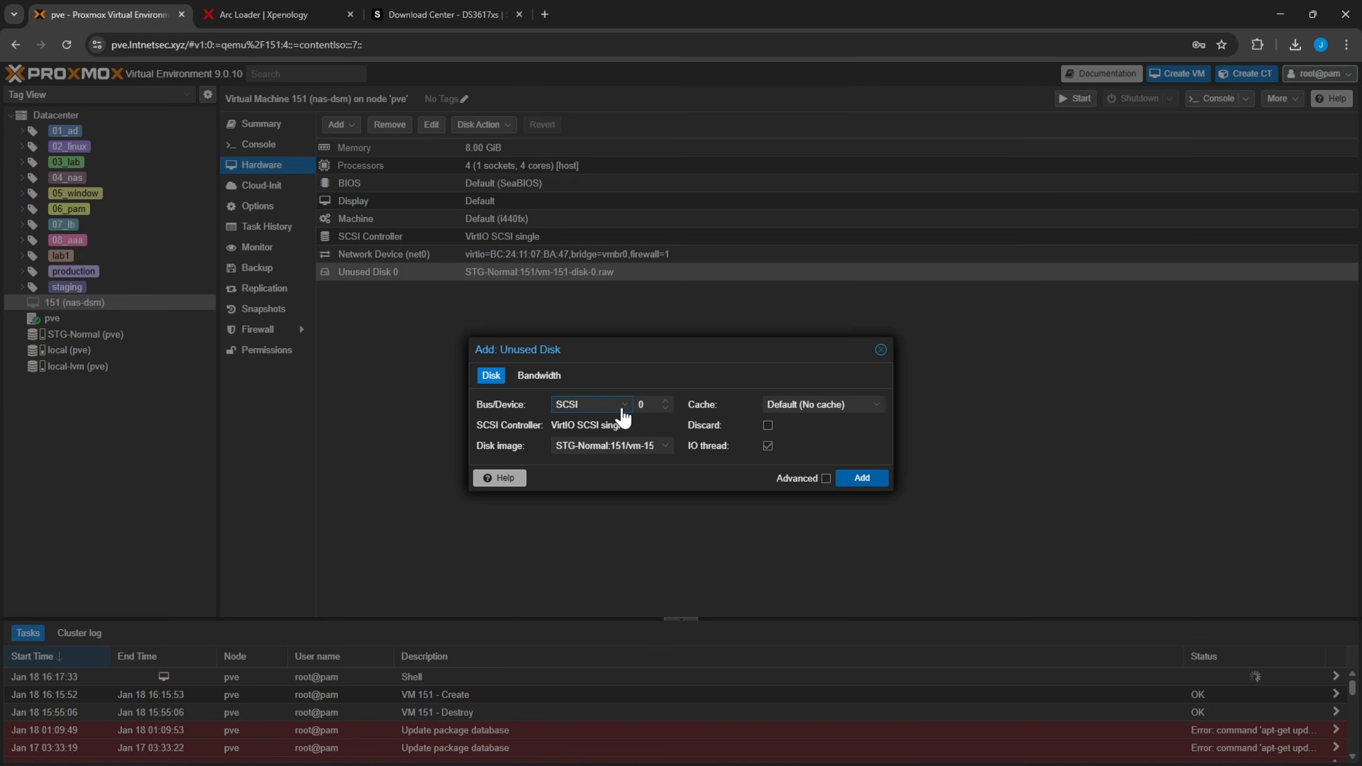
{"action": "left_click", "coordinate": [822, 404]}
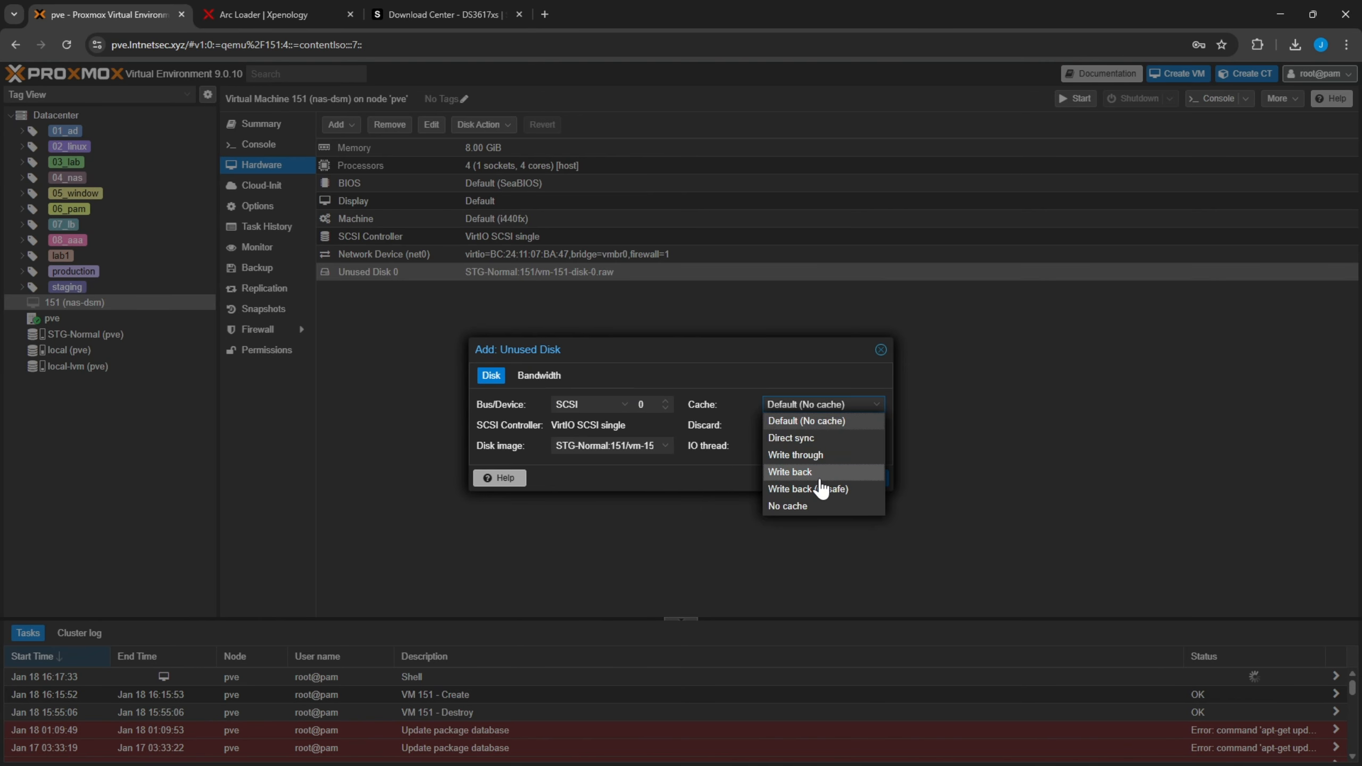
{"action": "left_click", "coordinate": [817, 472]}
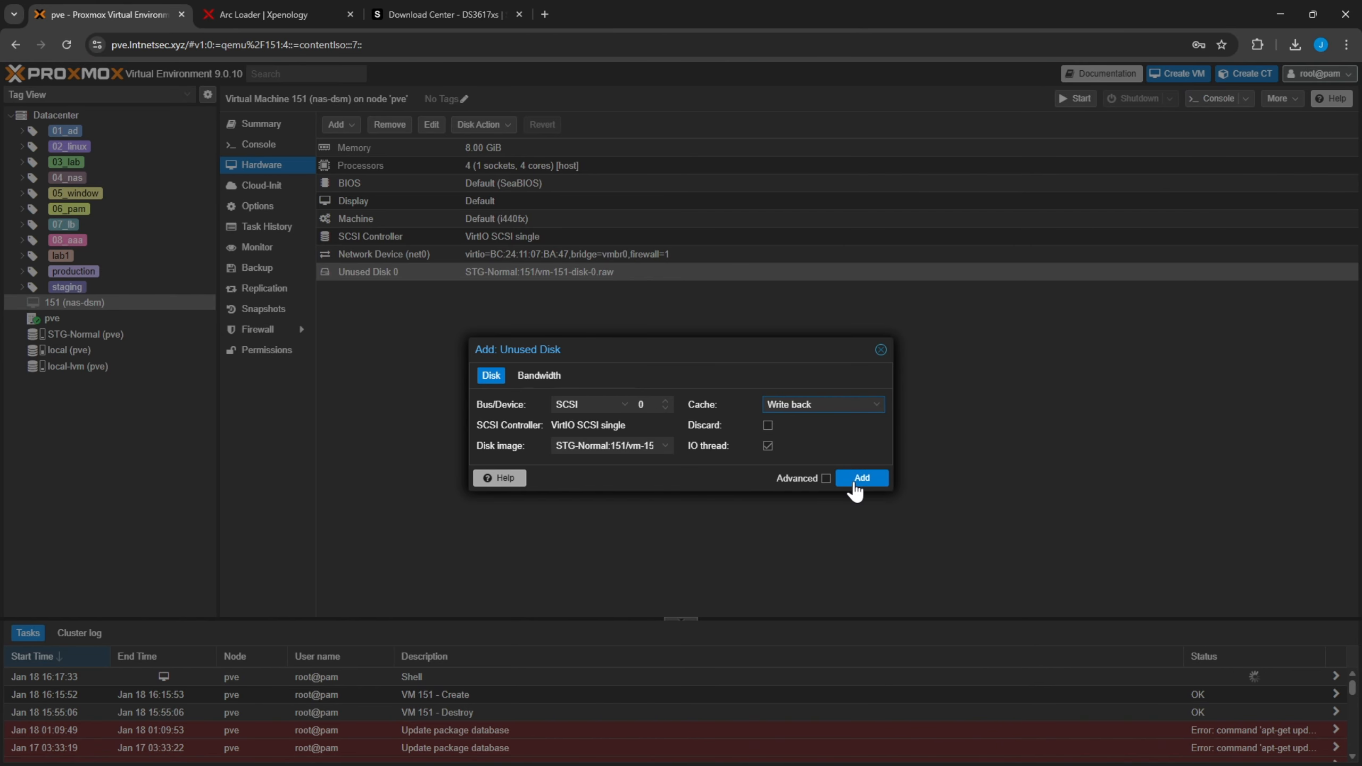
{"action": "left_click", "coordinate": [858, 479]}
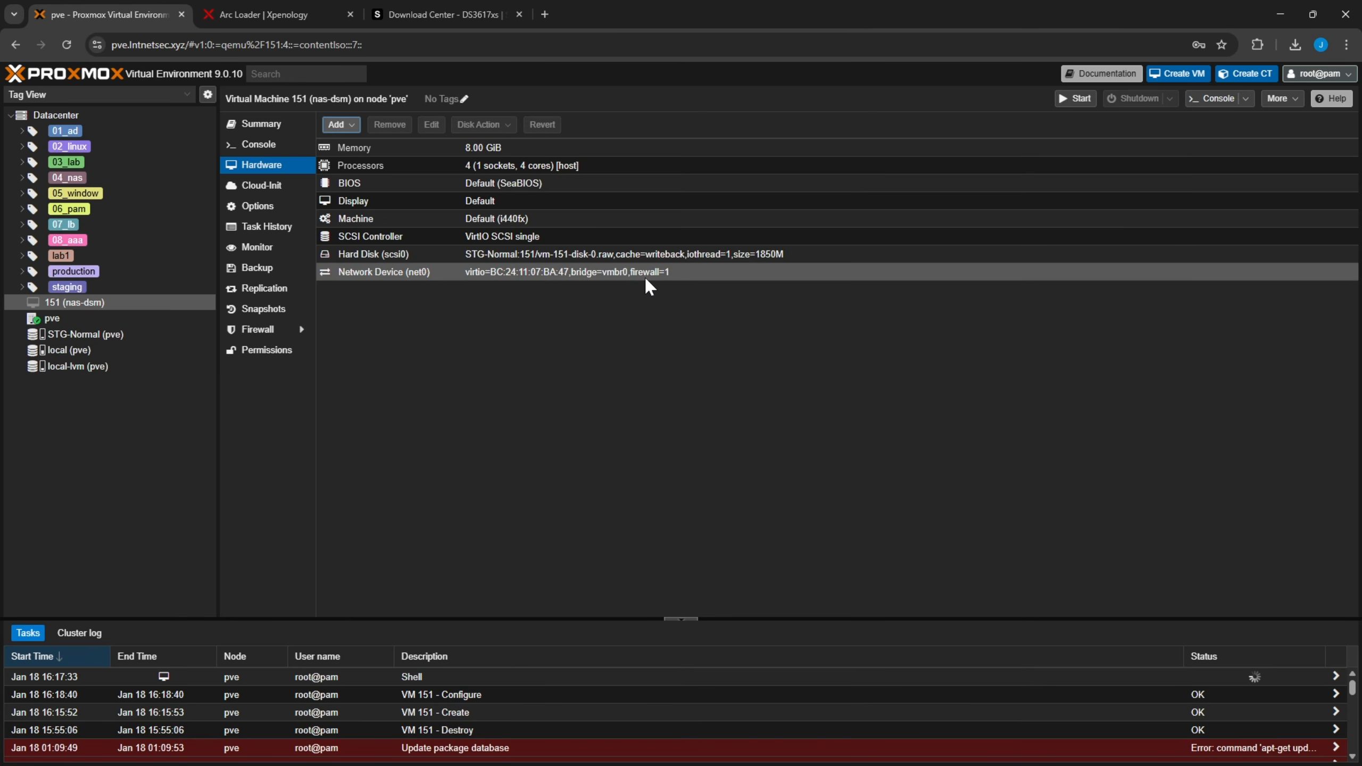
{"action": "left_click", "coordinate": [678, 255]}
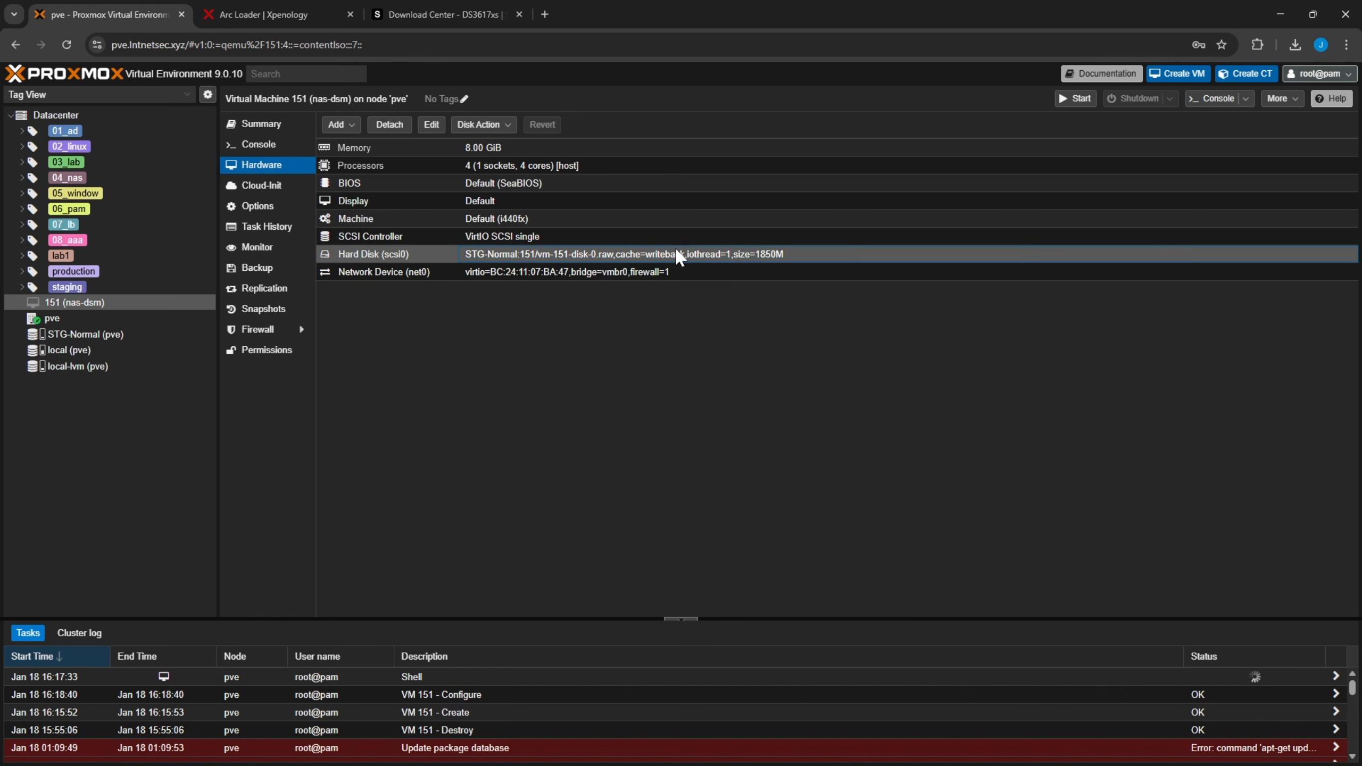
{"action": "left_click", "coordinate": [353, 132]}
{"action": "left_click", "coordinate": [352, 157]}
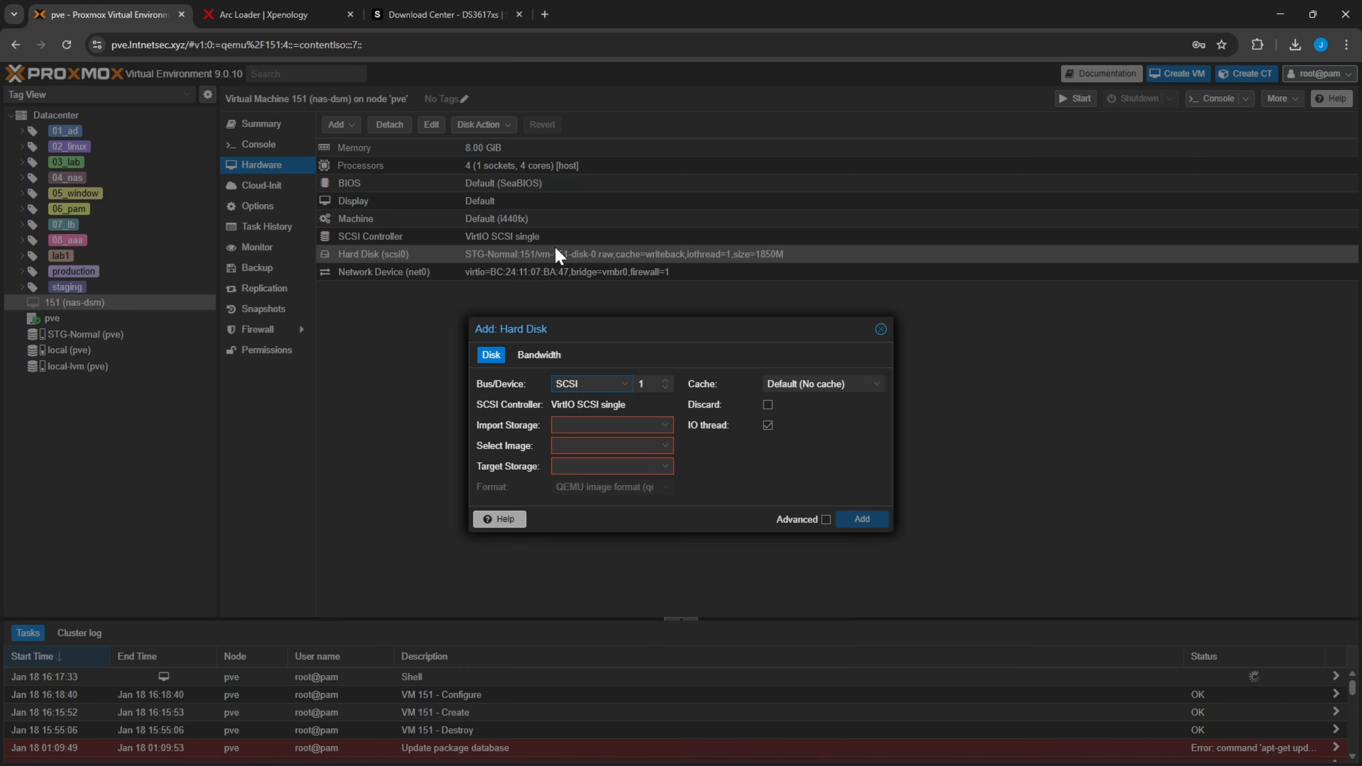
{"action": "left_click", "coordinate": [881, 329]}
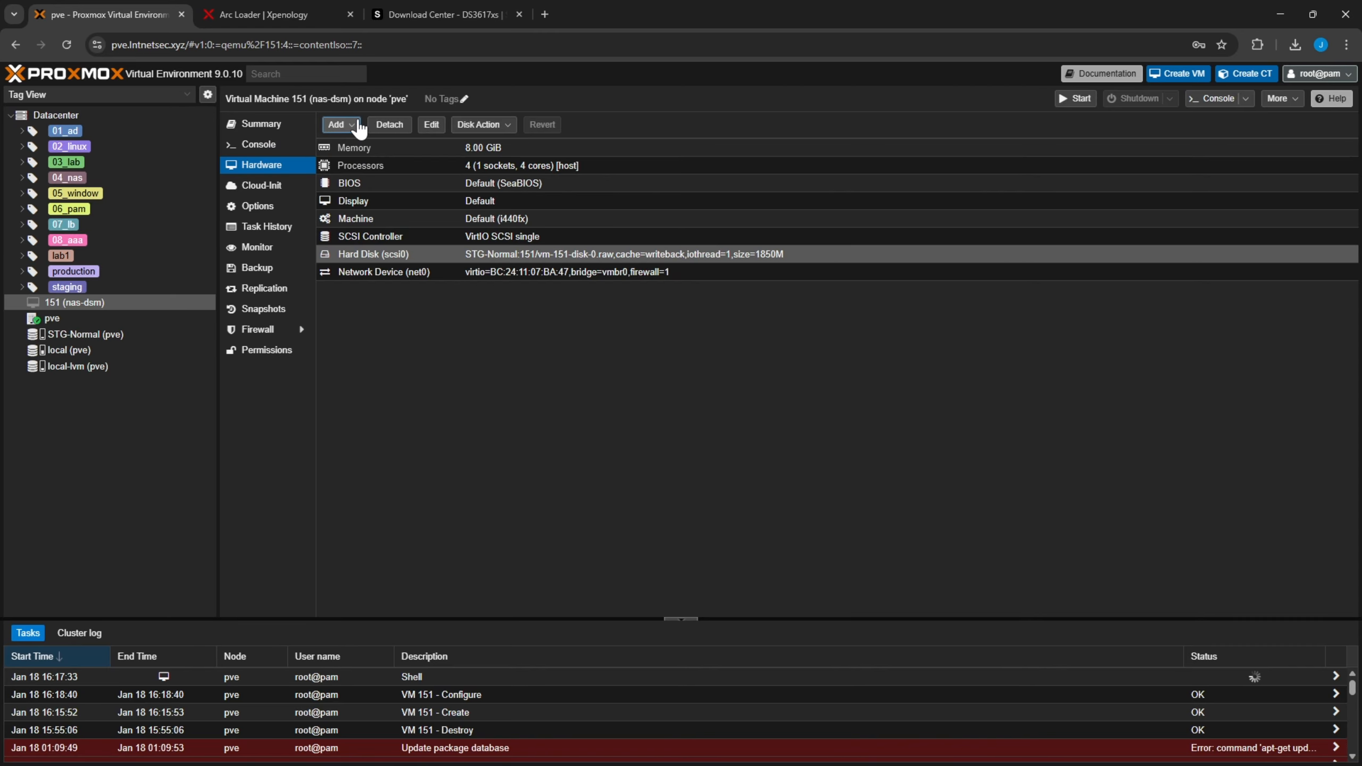
Add a 40 GiB hard disk to VM 151 as SCSI device 1 on STG-Normal with Write back cache.
{"action": "left_click", "coordinate": [358, 128]}
{"action": "left_click", "coordinate": [343, 141]}
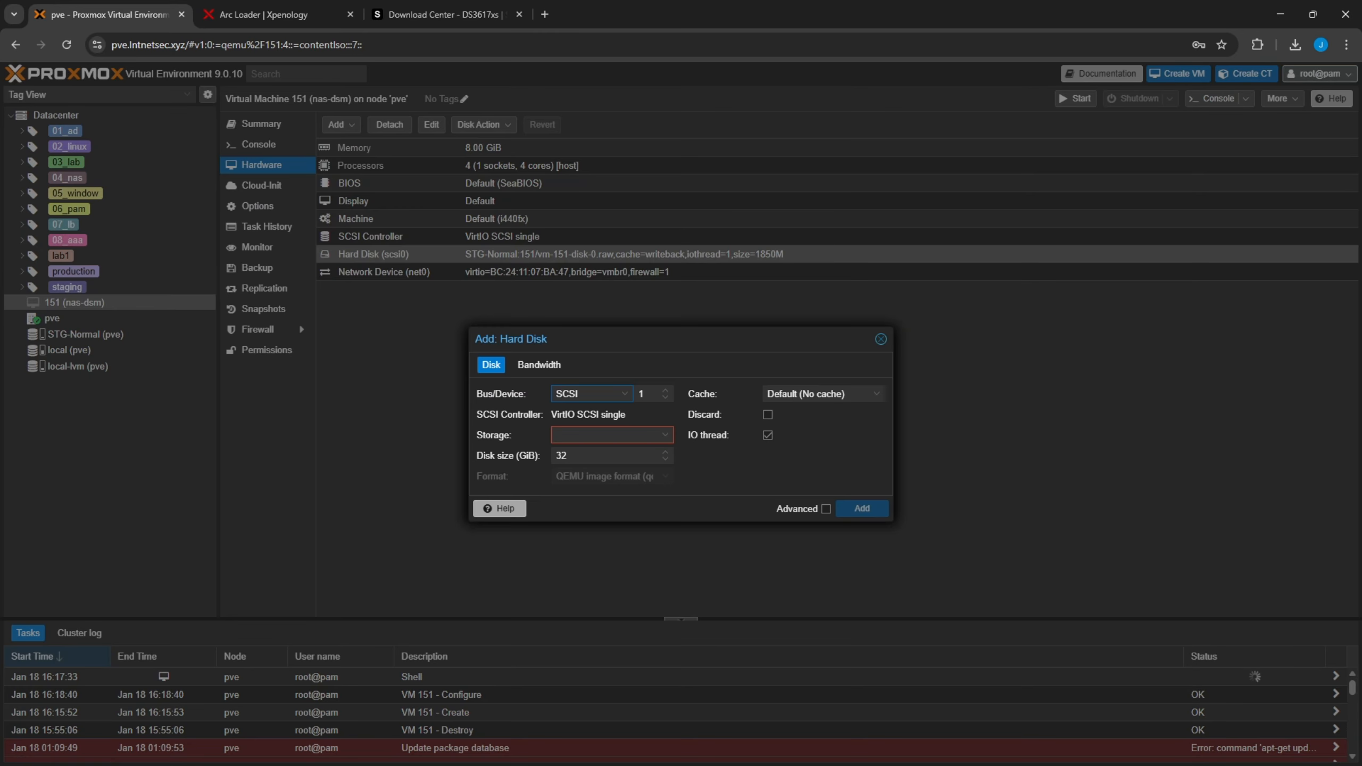
{"action": "left_click", "coordinate": [584, 437]}
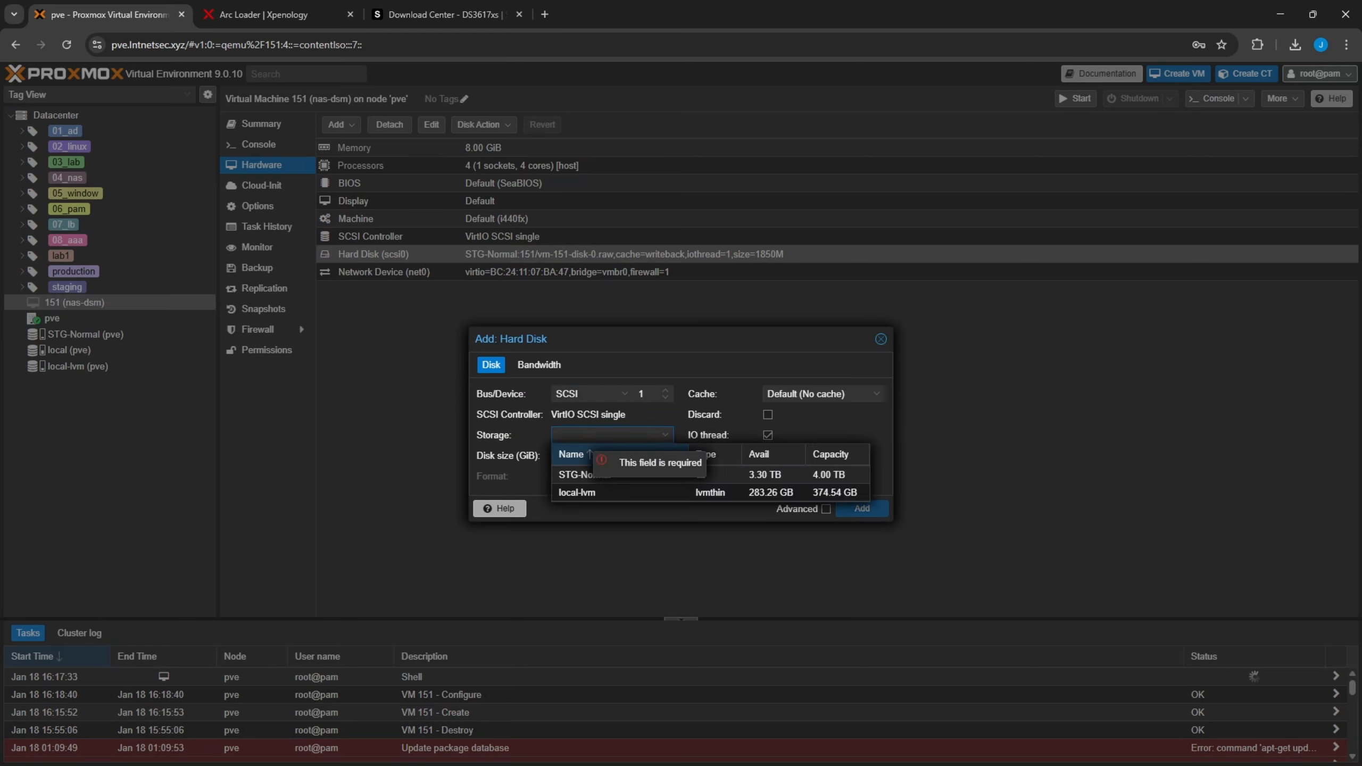
{"action": "left_click", "coordinate": [570, 475]}
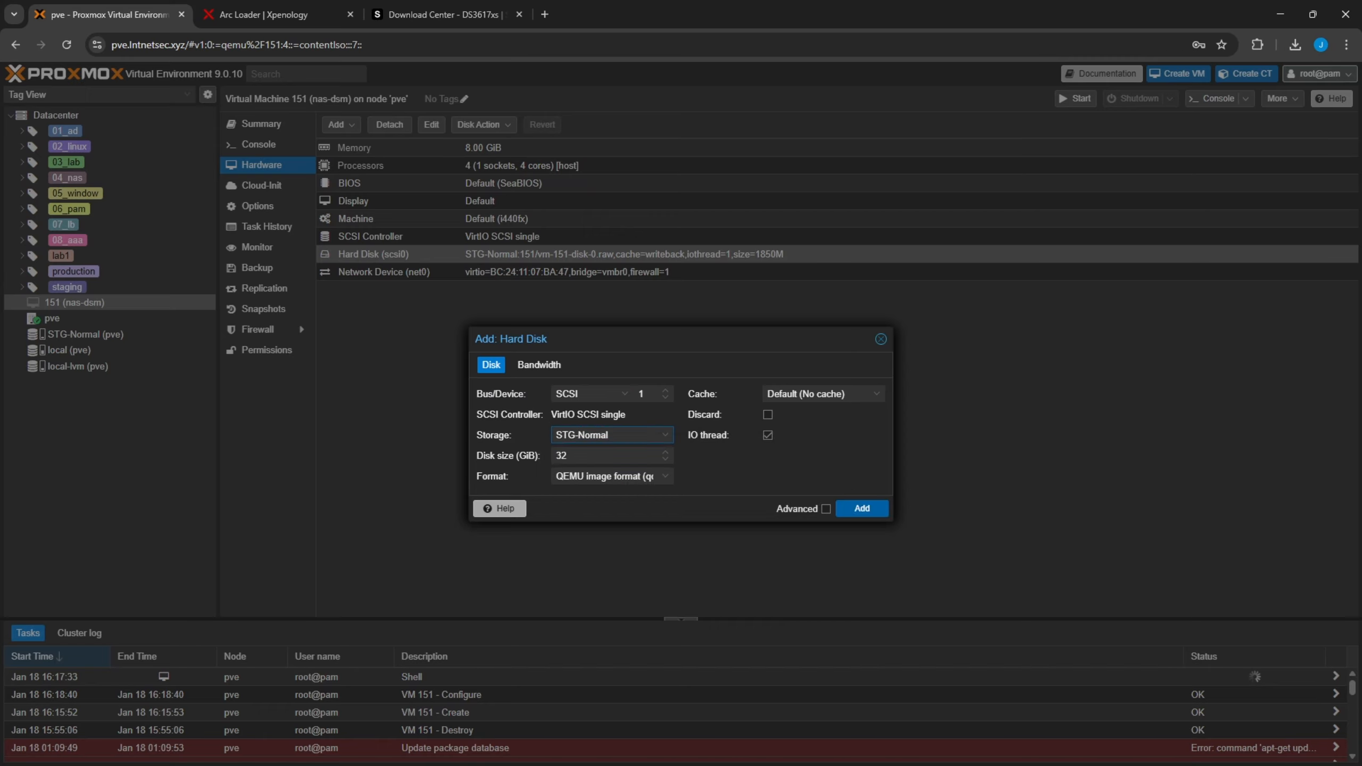
{"action": "type", "text": "40"}
{"action": "left_click", "coordinate": [804, 393]}
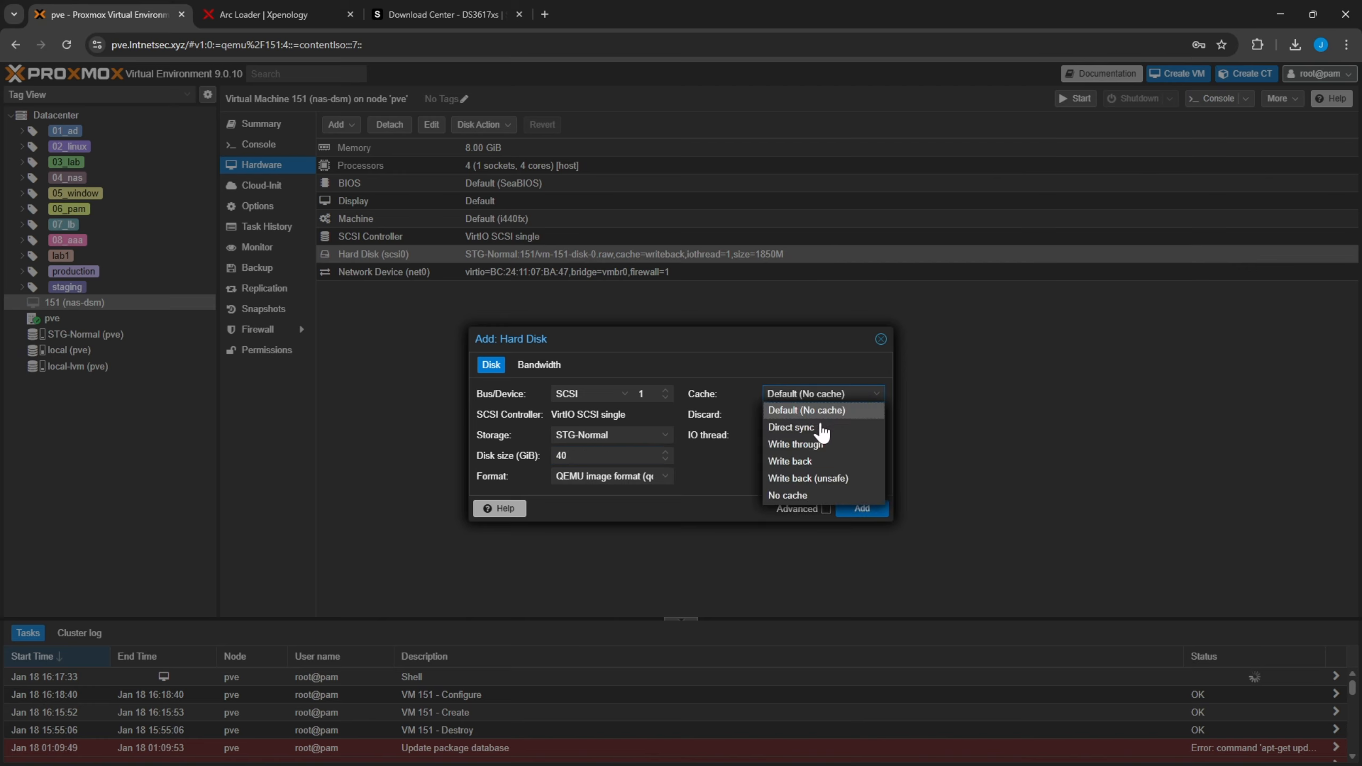
{"action": "left_click", "coordinate": [799, 460]}
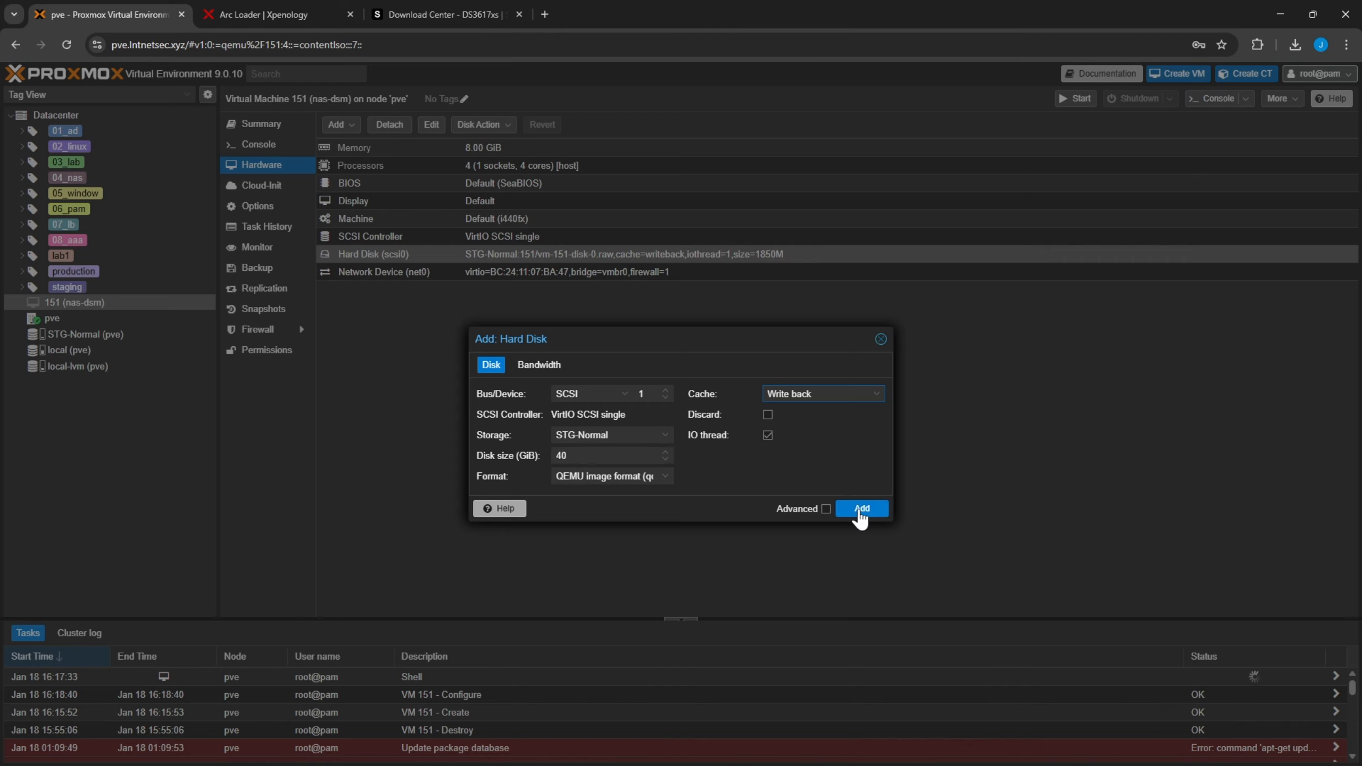
{"action": "left_click", "coordinate": [860, 512]}
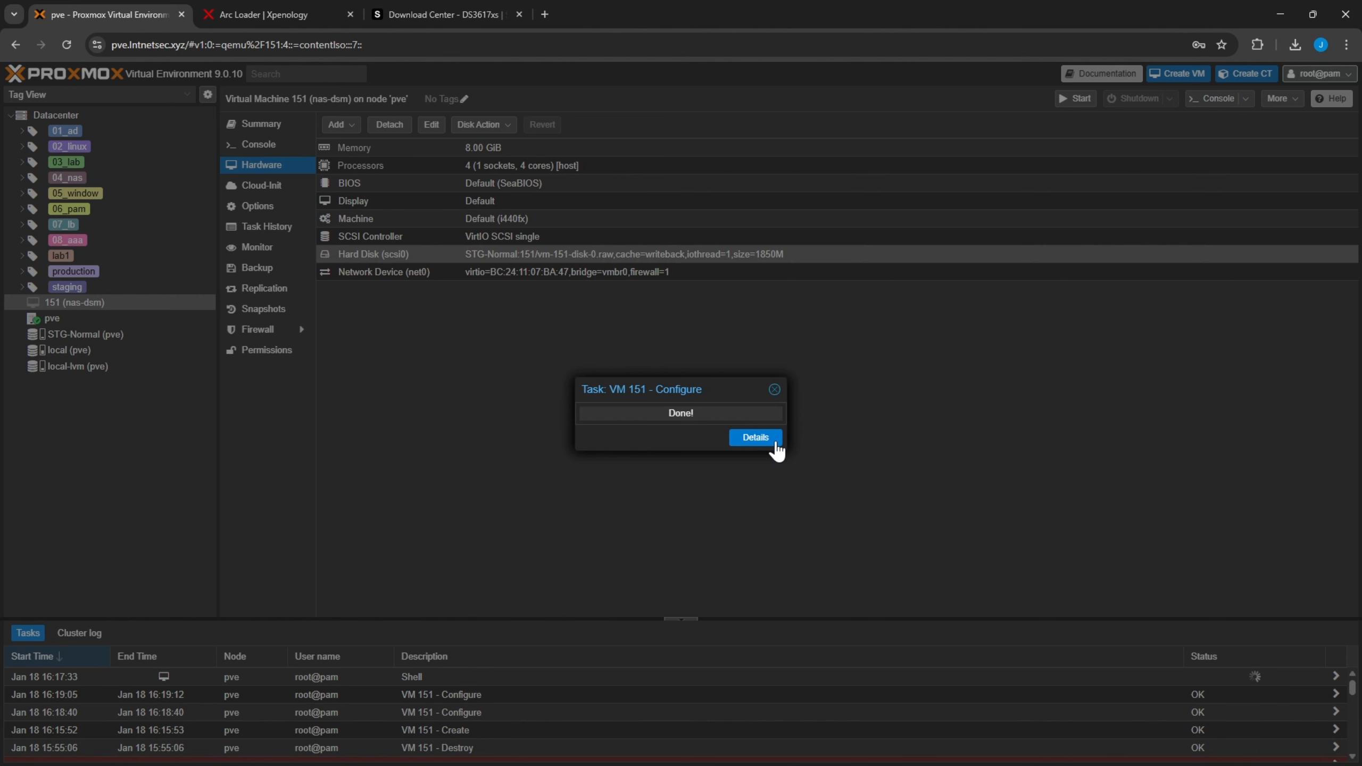
Check the hard disk entries scsi0 and scsi1 in VM 151's hardware list.
{"action": "left_click", "coordinate": [441, 268]}
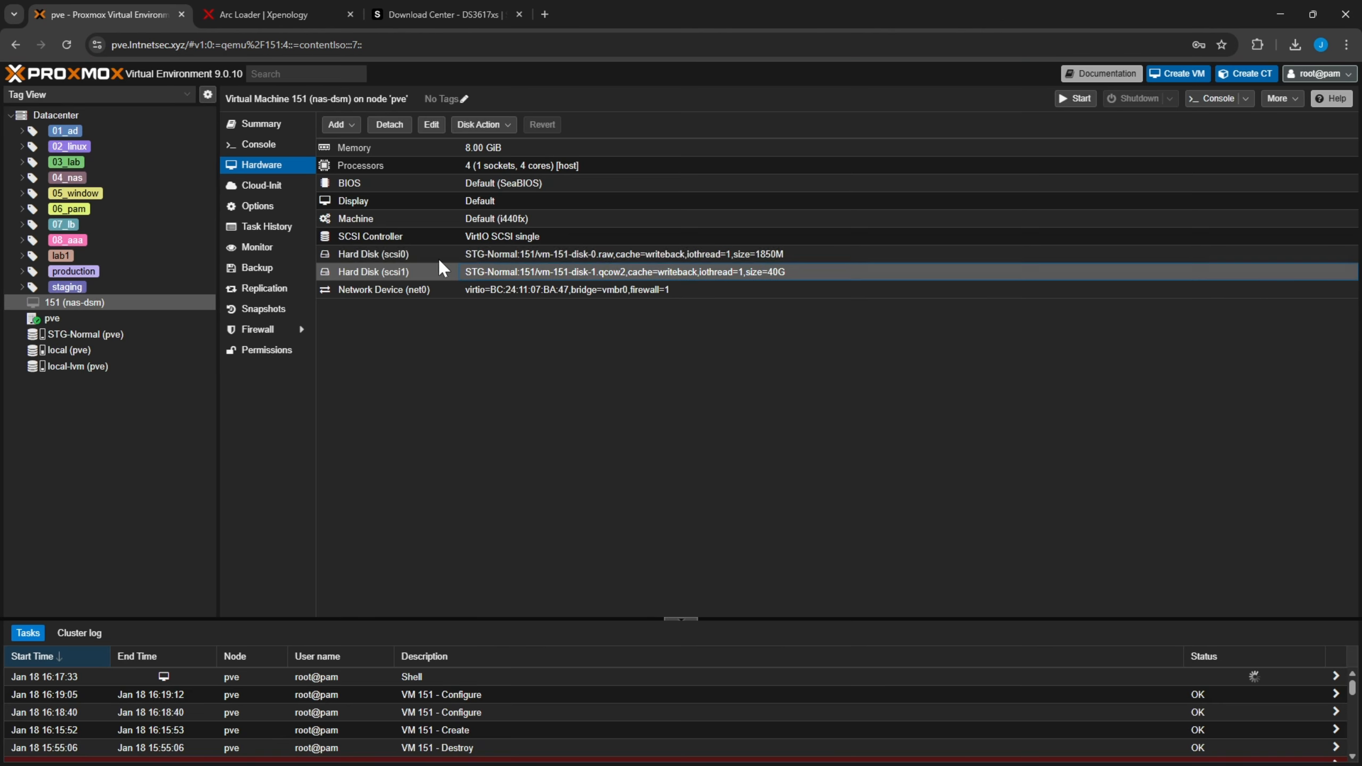
{"action": "left_click", "coordinate": [369, 254]}
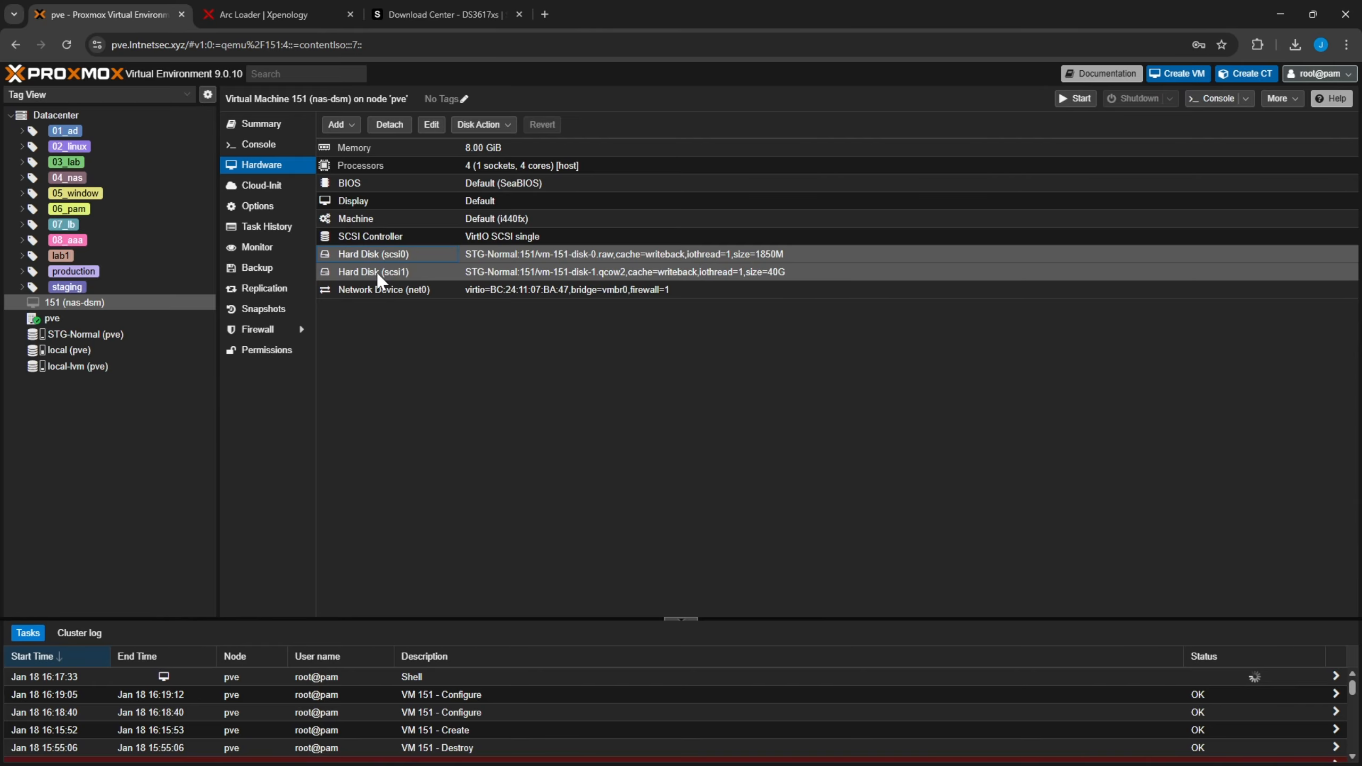
{"action": "left_click", "coordinate": [399, 254]}
{"action": "left_click", "coordinate": [721, 254]}
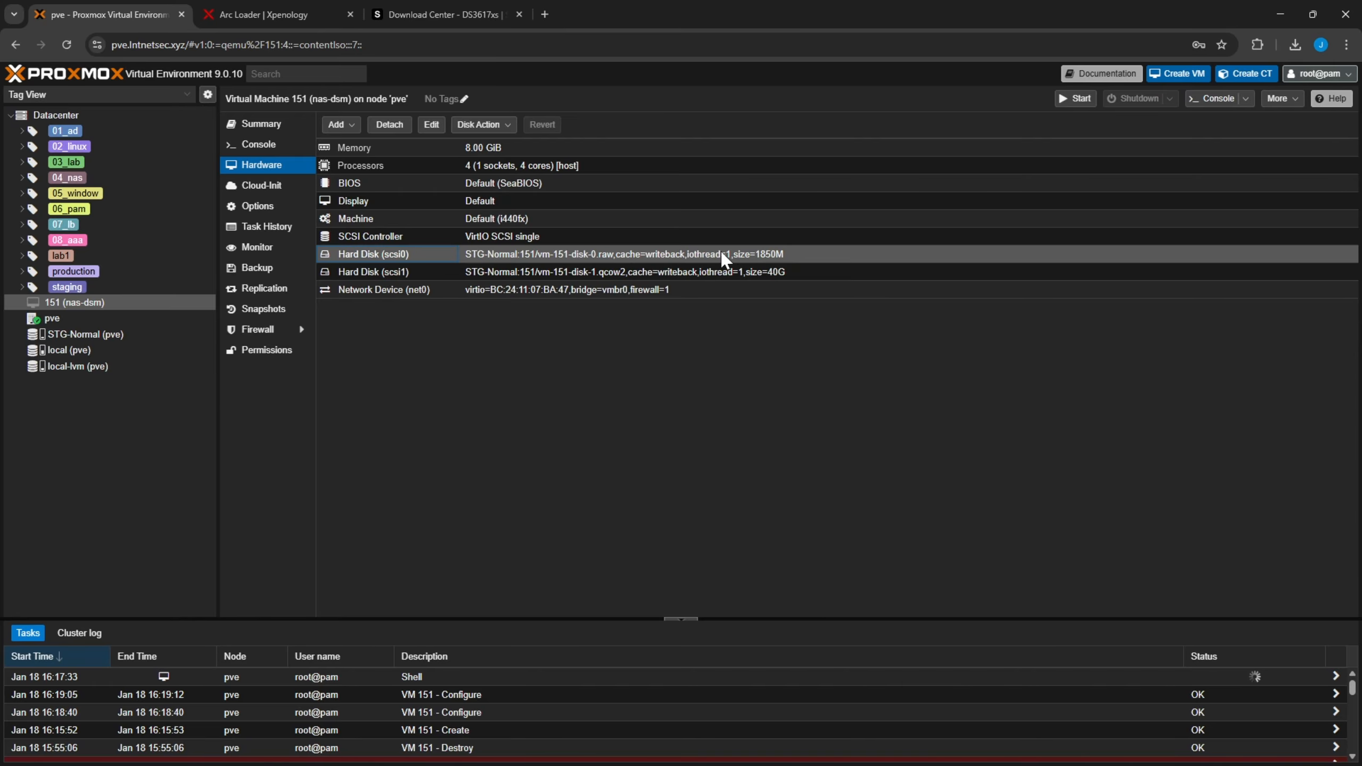
{"action": "left_click", "coordinate": [751, 274]}
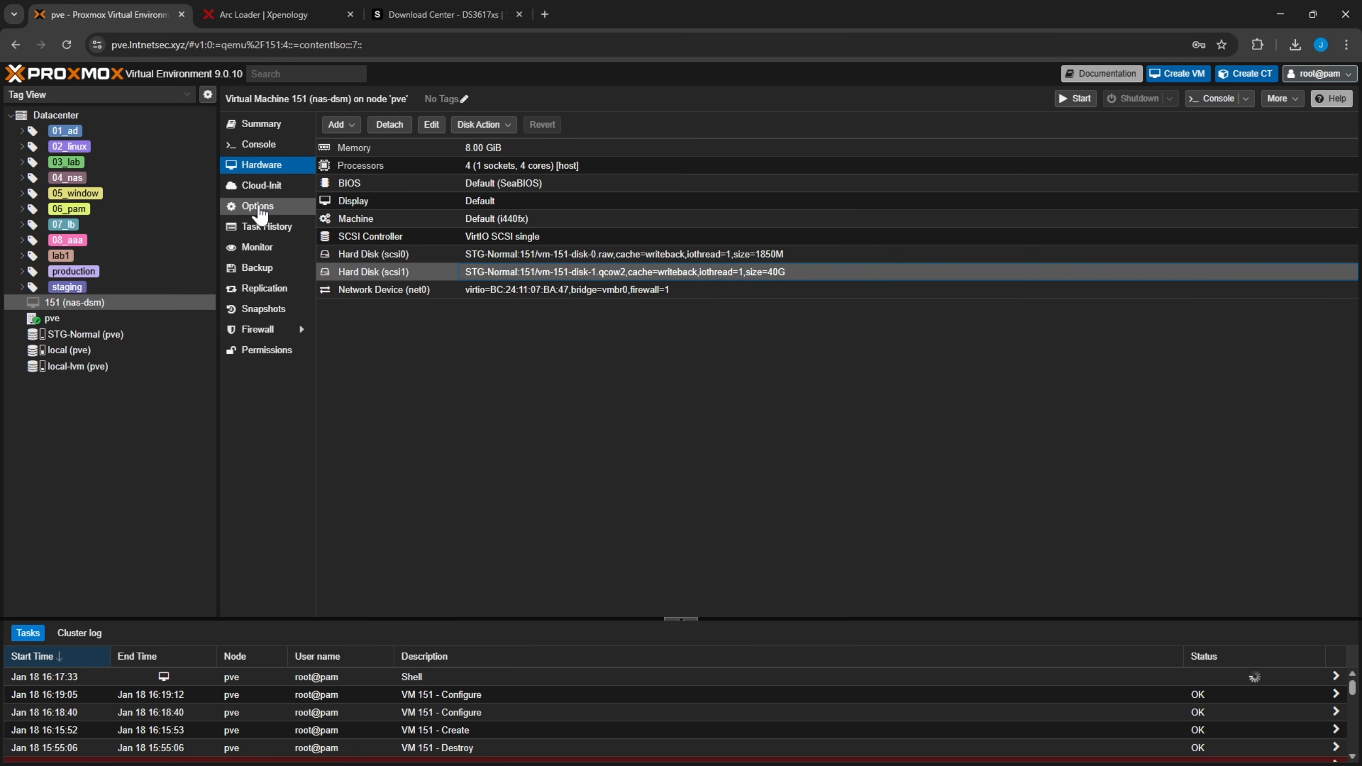
Show VM 151's options, and switch to the Notepad++ notes to review Step 4 and the boot order and agent commands of Step 5.
{"action": "left_click", "coordinate": [258, 209]}
{"action": "key", "text": "alt+Tab"}
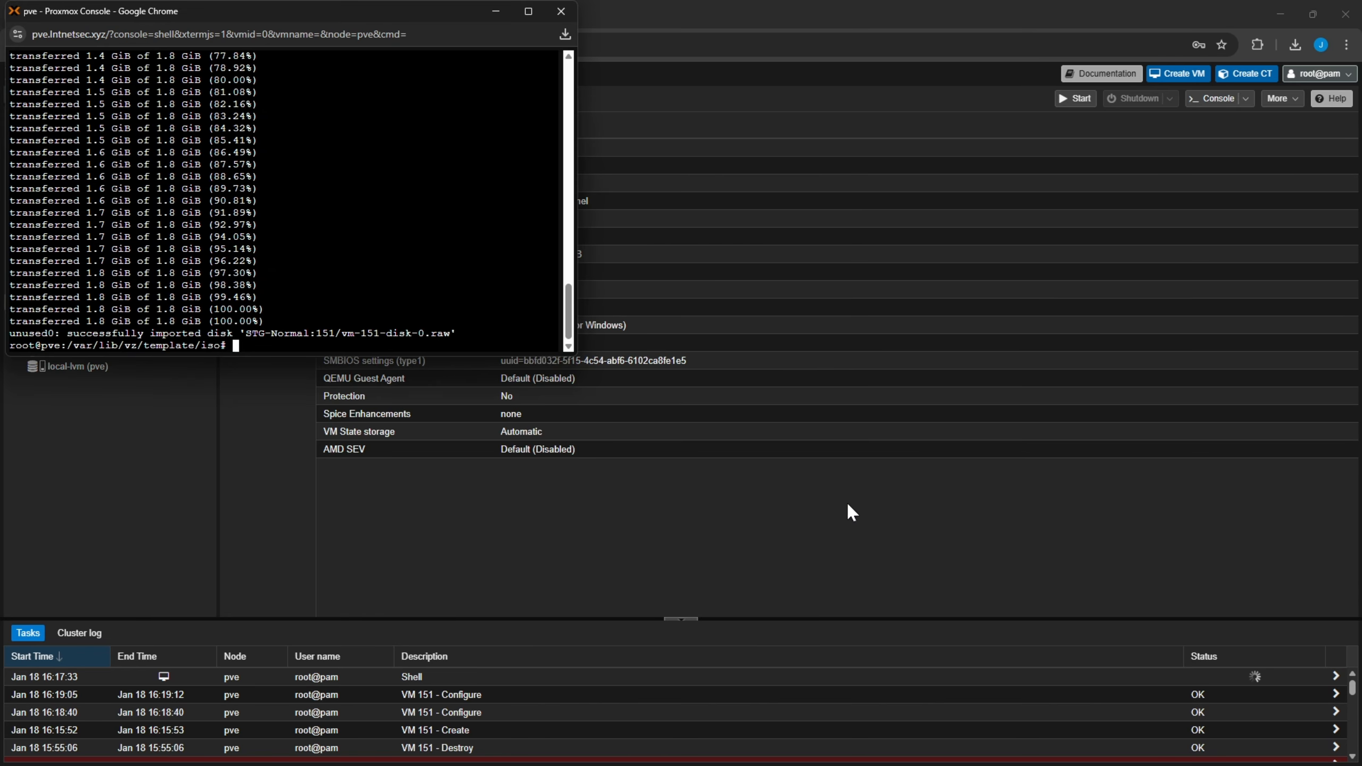
{"action": "key", "text": "alt+Tab"}
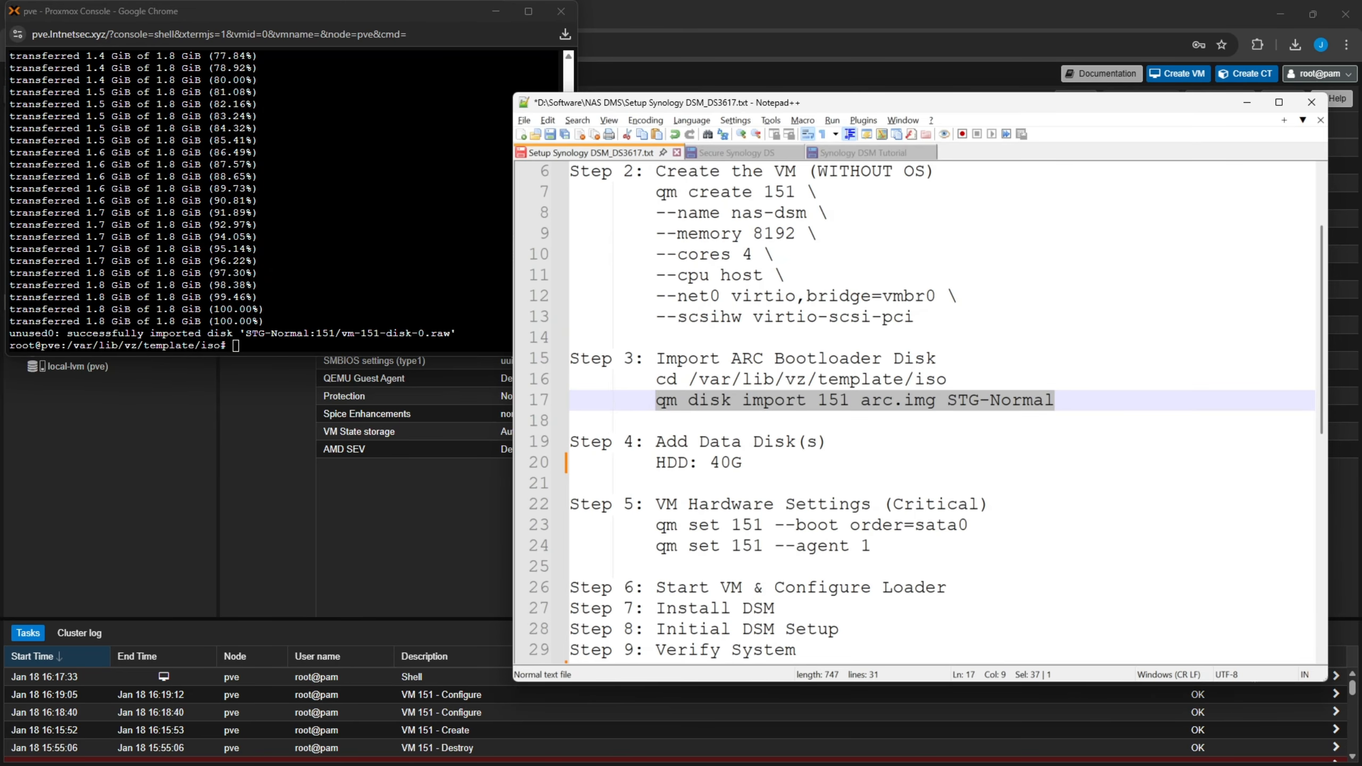
{"action": "scroll", "coordinate": [804, 399], "scroll_direction": "down", "scroll_amount": 2}
{"action": "left_click_drag", "start_coordinate": [745, 338], "coordinate": [570, 298]}
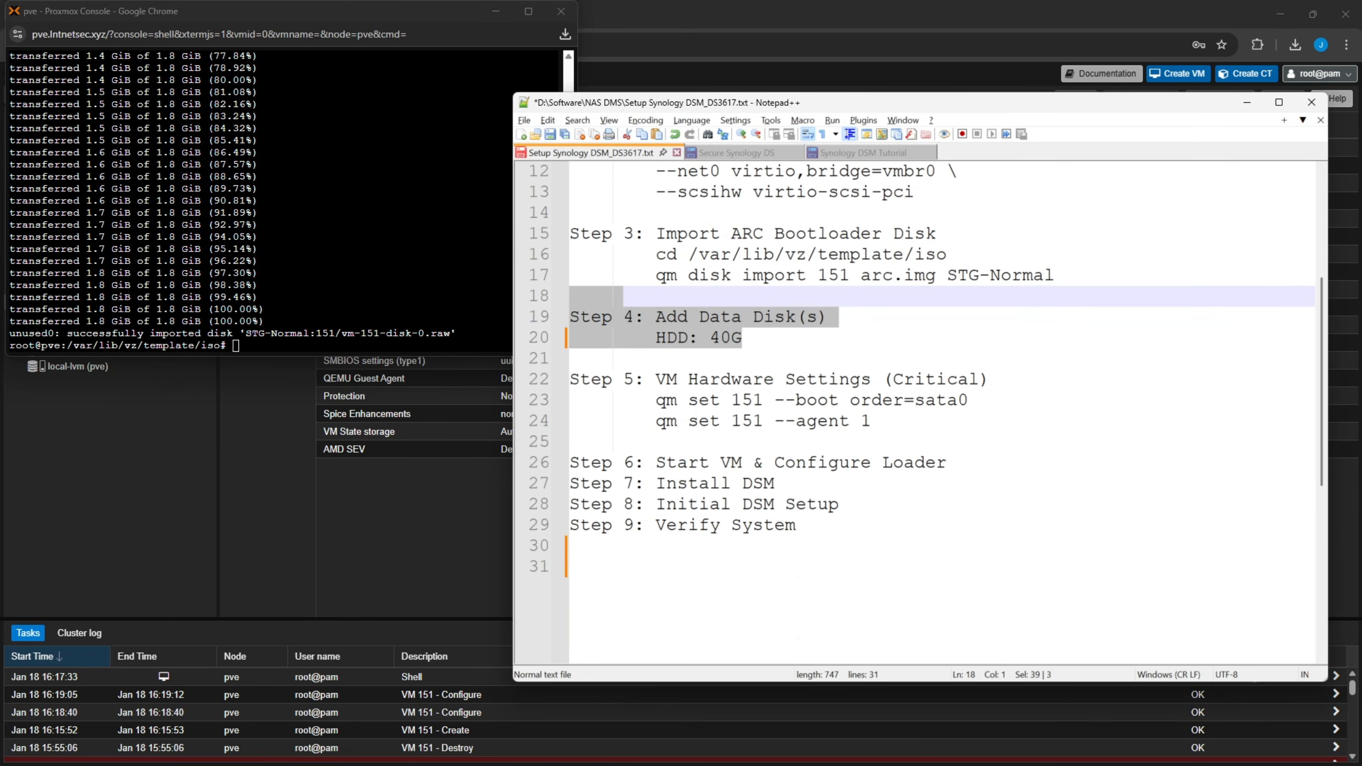
{"action": "left_click", "coordinate": [828, 379]}
{"action": "left_click_drag", "start_coordinate": [570, 379], "coordinate": [634, 379]}
{"action": "left_click_drag", "start_coordinate": [968, 399], "coordinate": [774, 400]}
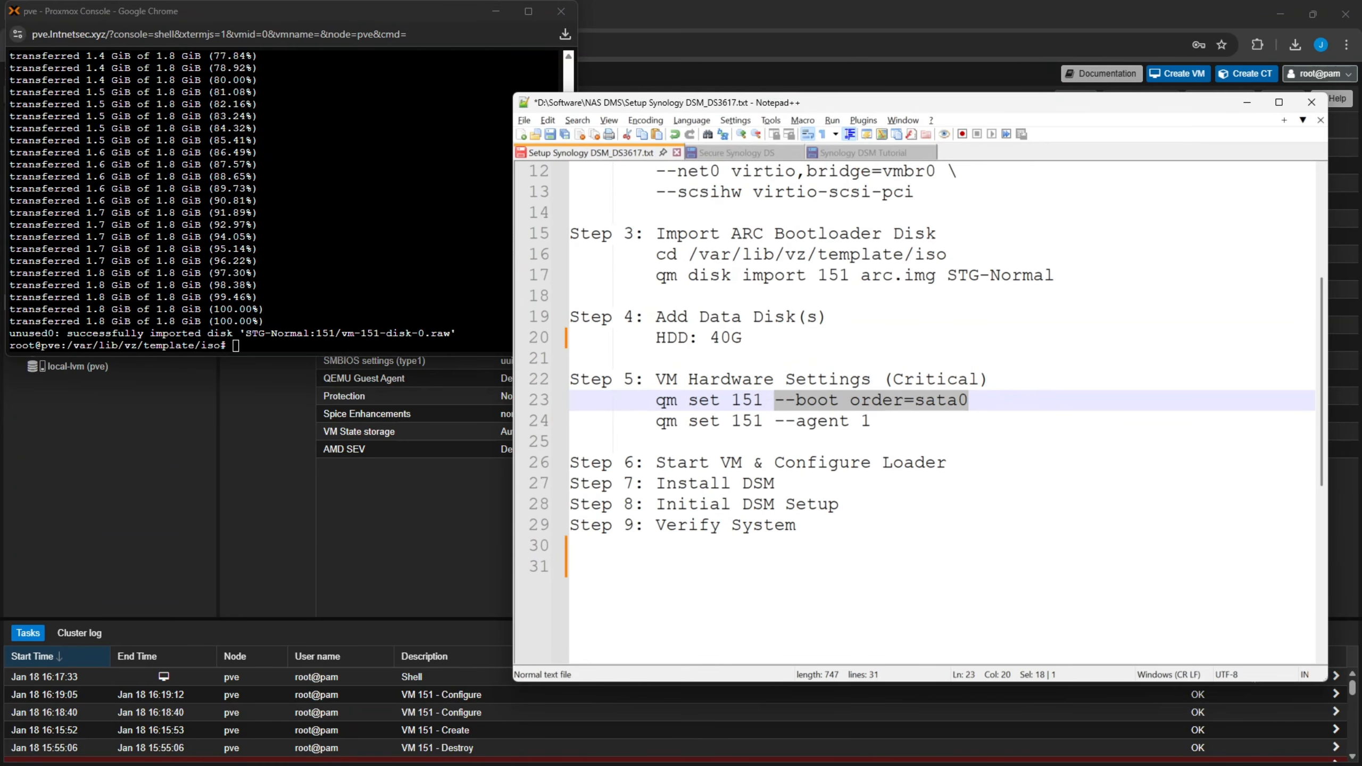
{"action": "left_click", "coordinate": [971, 401]}
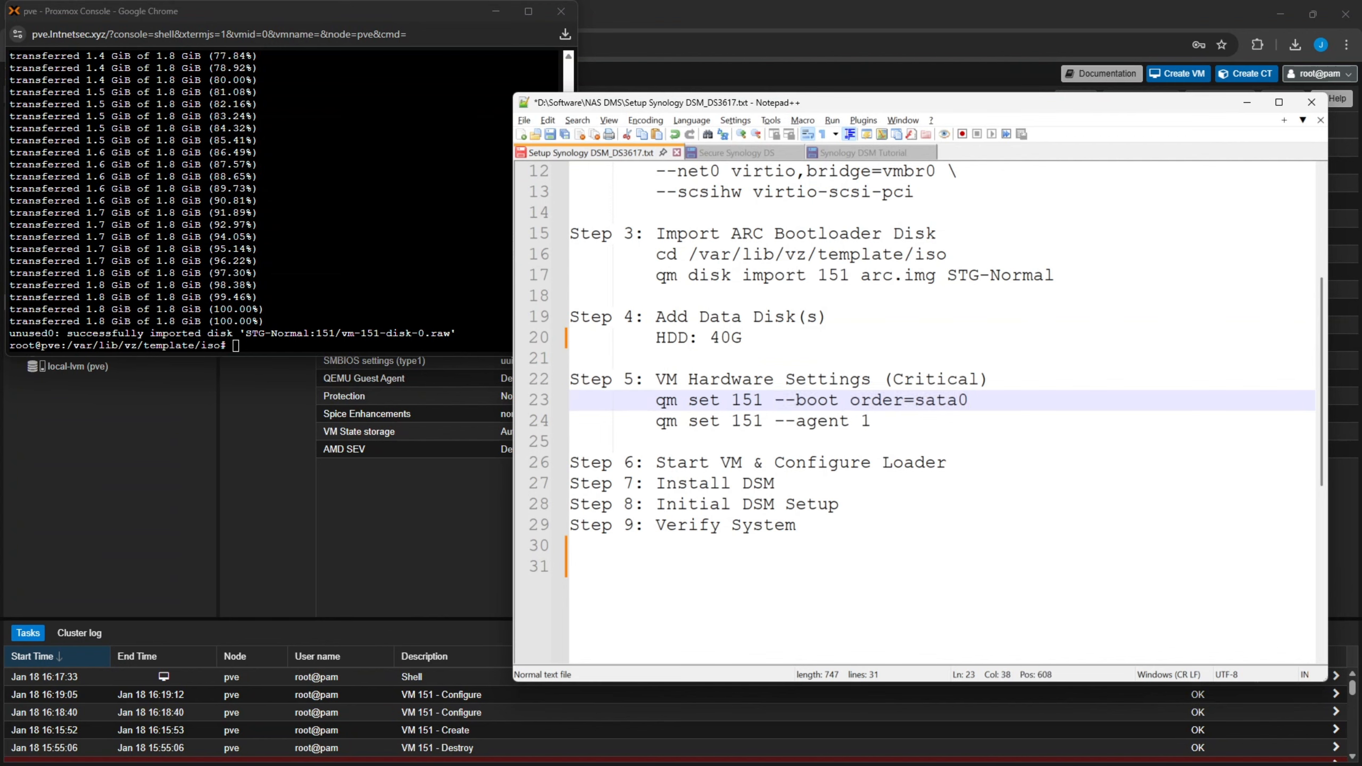
{"action": "left_click_drag", "start_coordinate": [970, 400], "coordinate": [656, 400]}
{"action": "left_click", "coordinate": [970, 400]}
{"action": "left_click_drag", "start_coordinate": [872, 422], "coordinate": [666, 422]}
{"action": "left_click", "coordinate": [872, 421]}
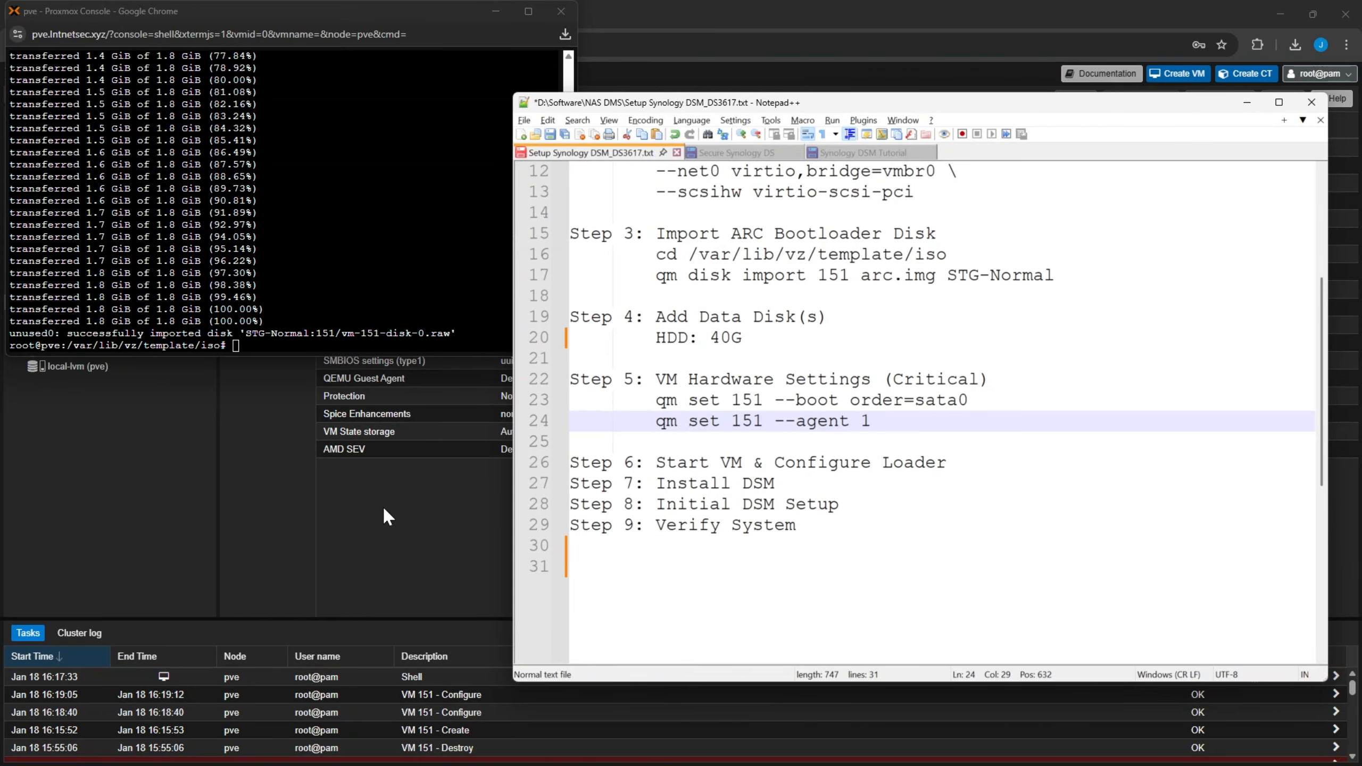
Enable scsi0 and scsi1 in VM 151's boot order and move scsi0 to first place, ahead of net0.
{"action": "left_click", "coordinate": [262, 494]}
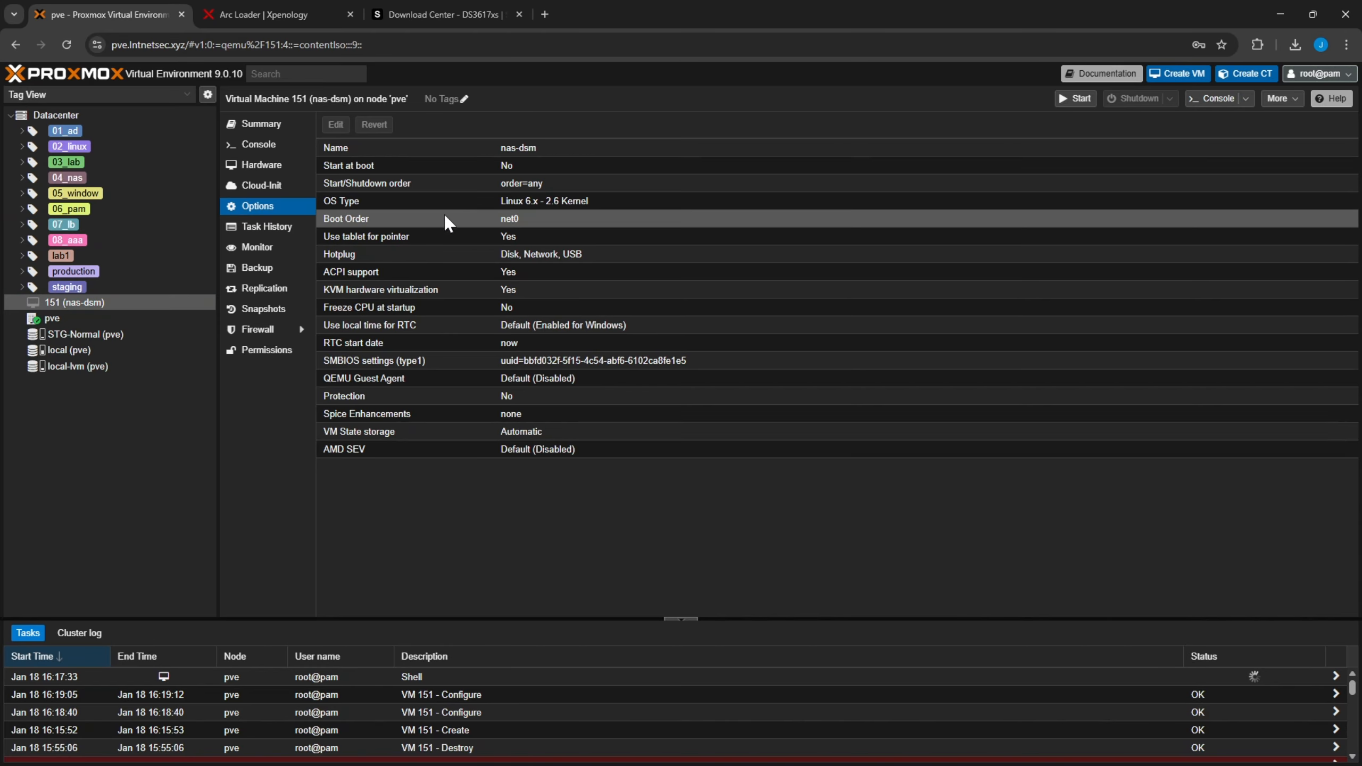
{"action": "double_click", "coordinate": [430, 217]}
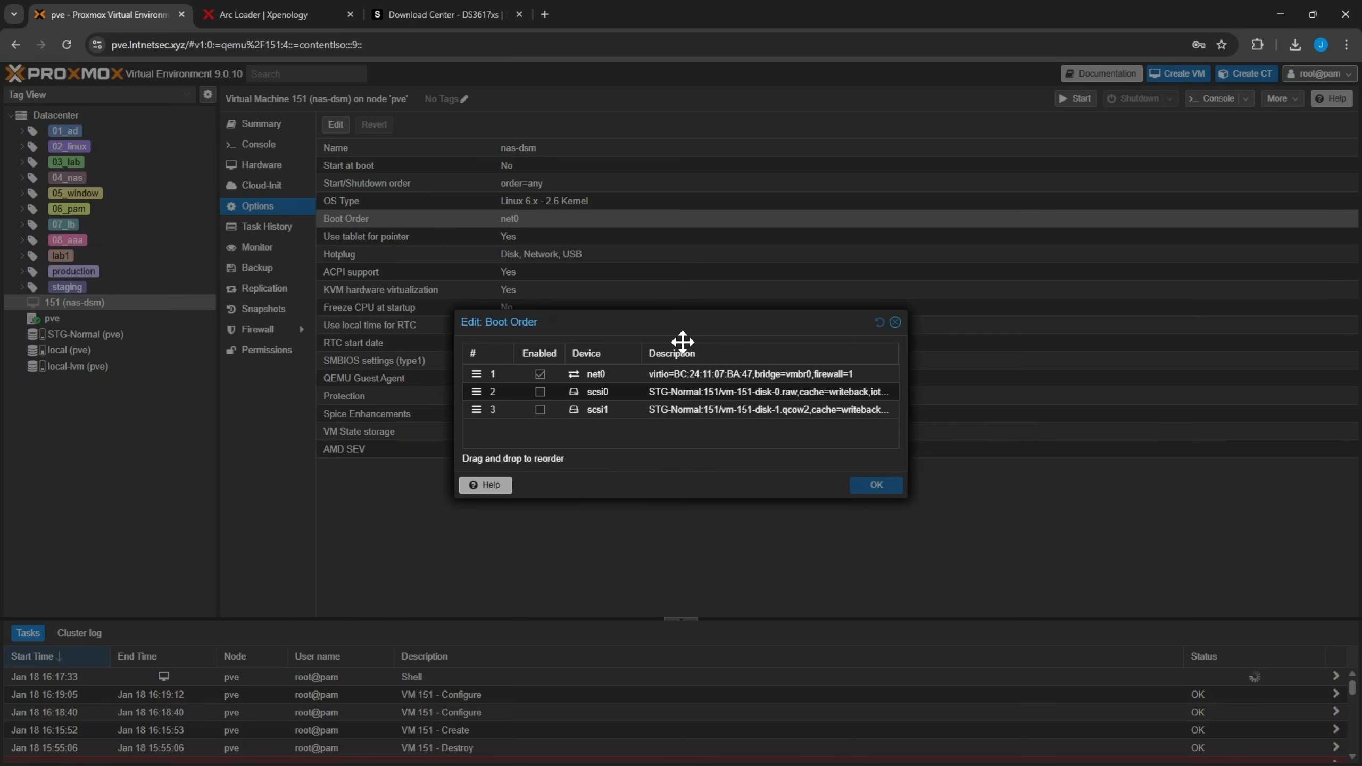
{"action": "left_click", "coordinate": [539, 391]}
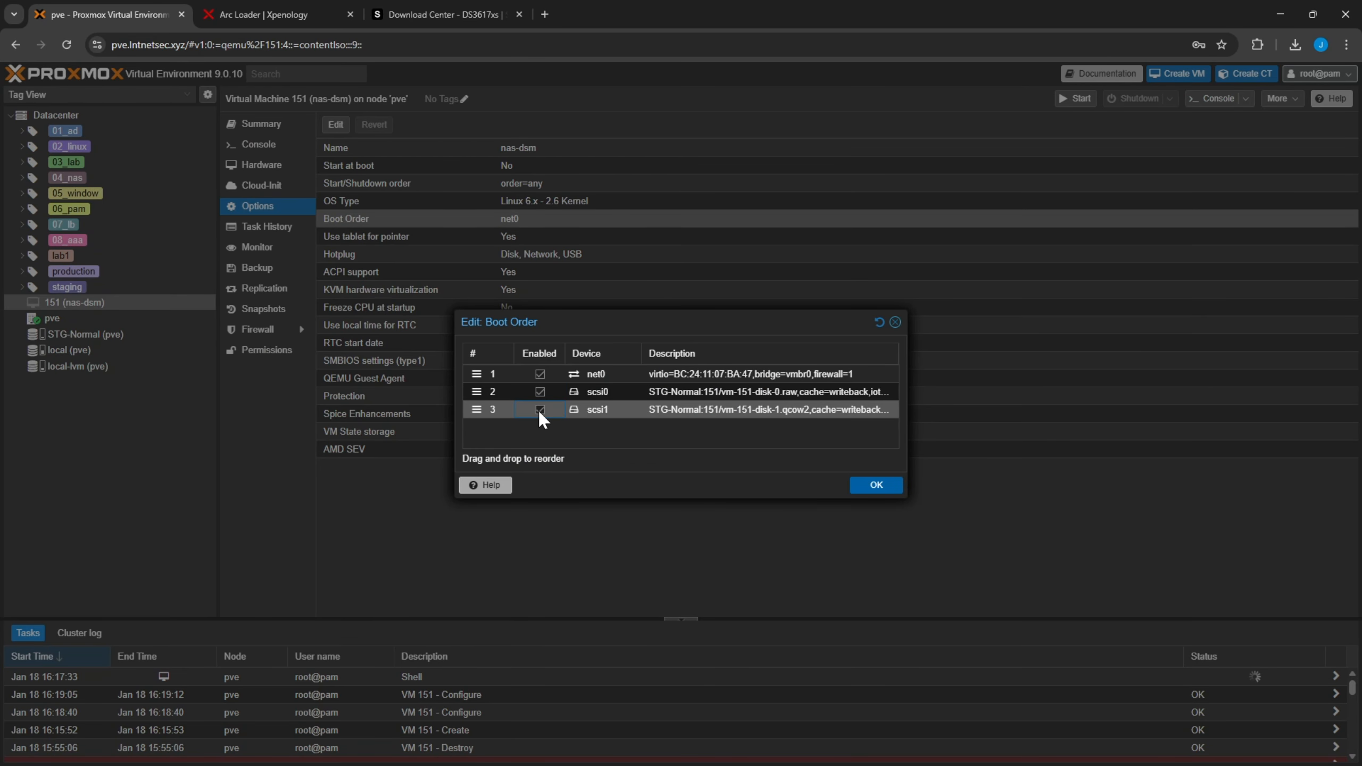
{"action": "left_click", "coordinate": [539, 409]}
{"action": "left_click", "coordinate": [728, 396]}
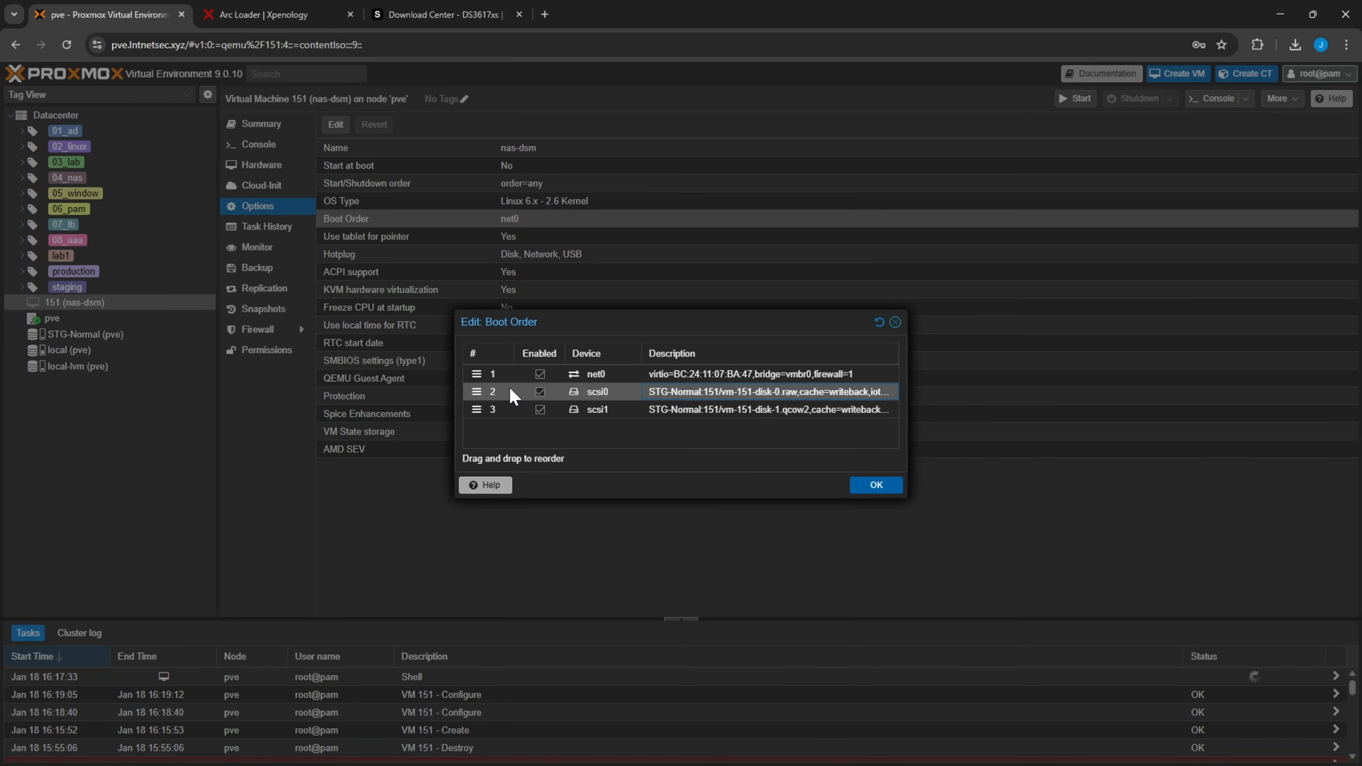
{"action": "left_click_drag", "start_coordinate": [474, 393], "coordinate": [468, 376]}
{"action": "left_click_drag", "start_coordinate": [476, 389], "coordinate": [479, 370]}
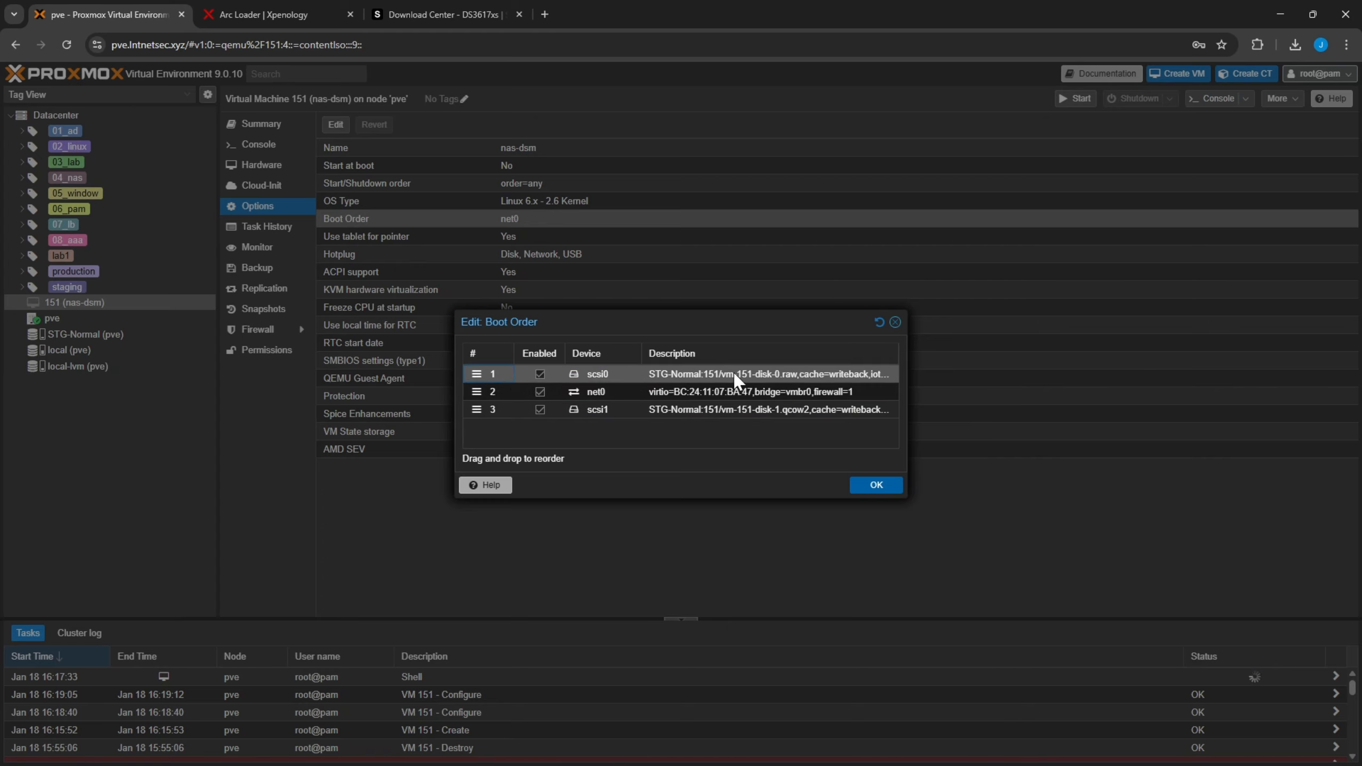
{"action": "left_click", "coordinate": [879, 485]}
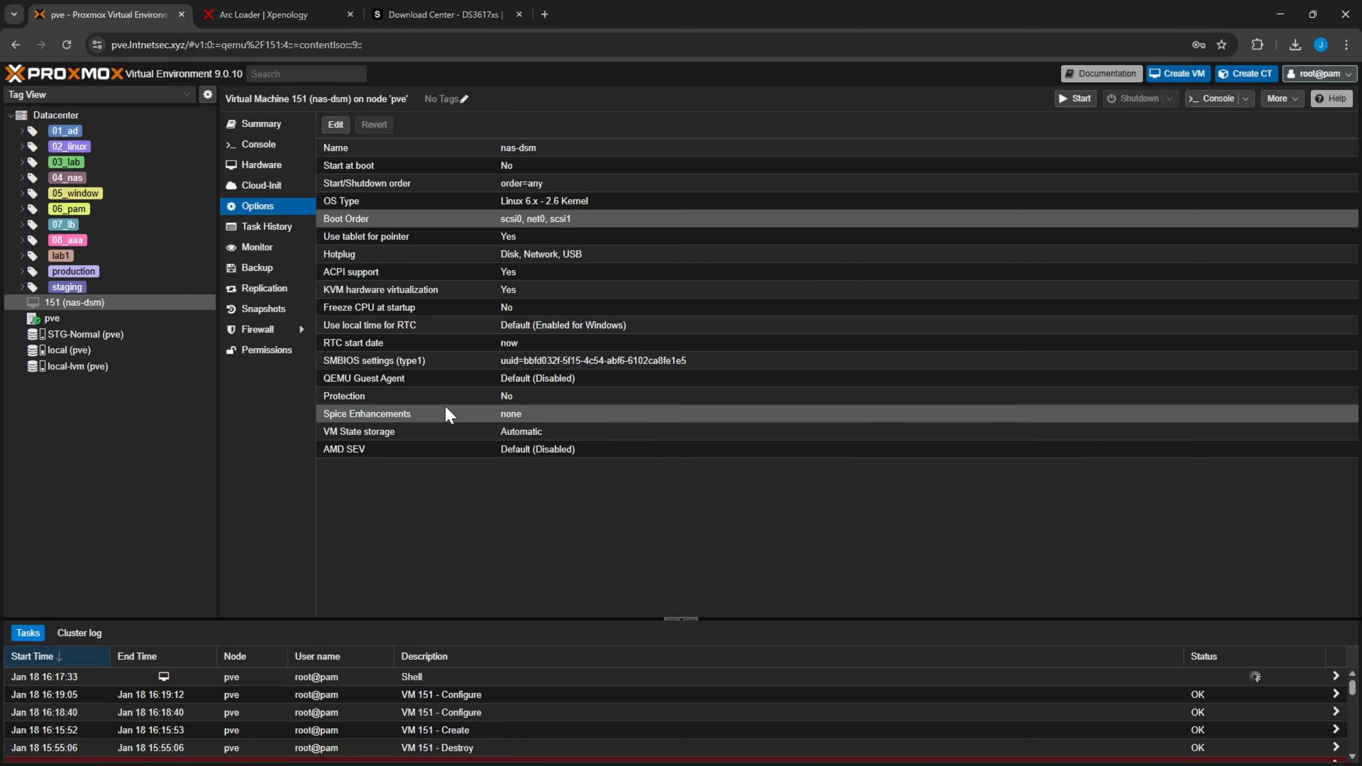
Enable the QEMU Guest Agent in VM 151's options.
{"action": "left_click", "coordinate": [445, 378]}
{"action": "double_click", "coordinate": [445, 377]}
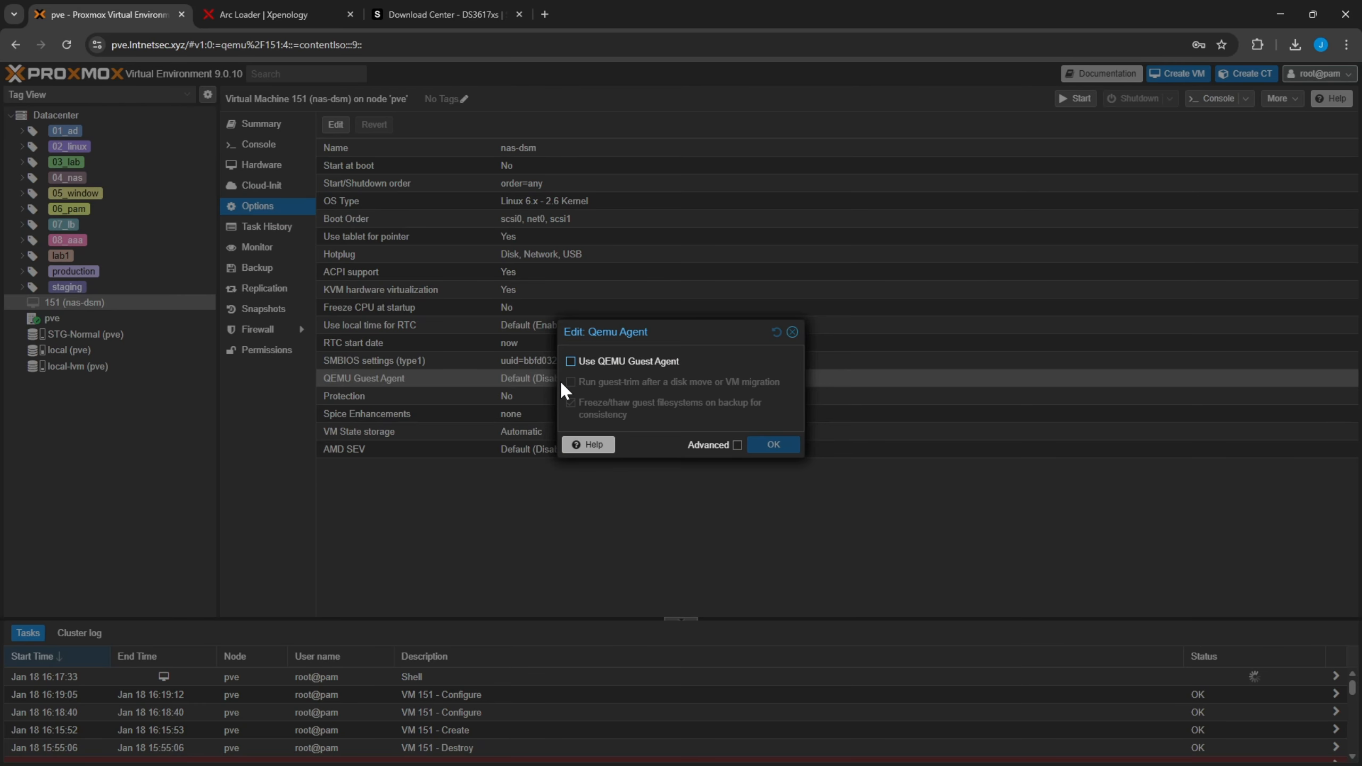
{"action": "left_click", "coordinate": [570, 361]}
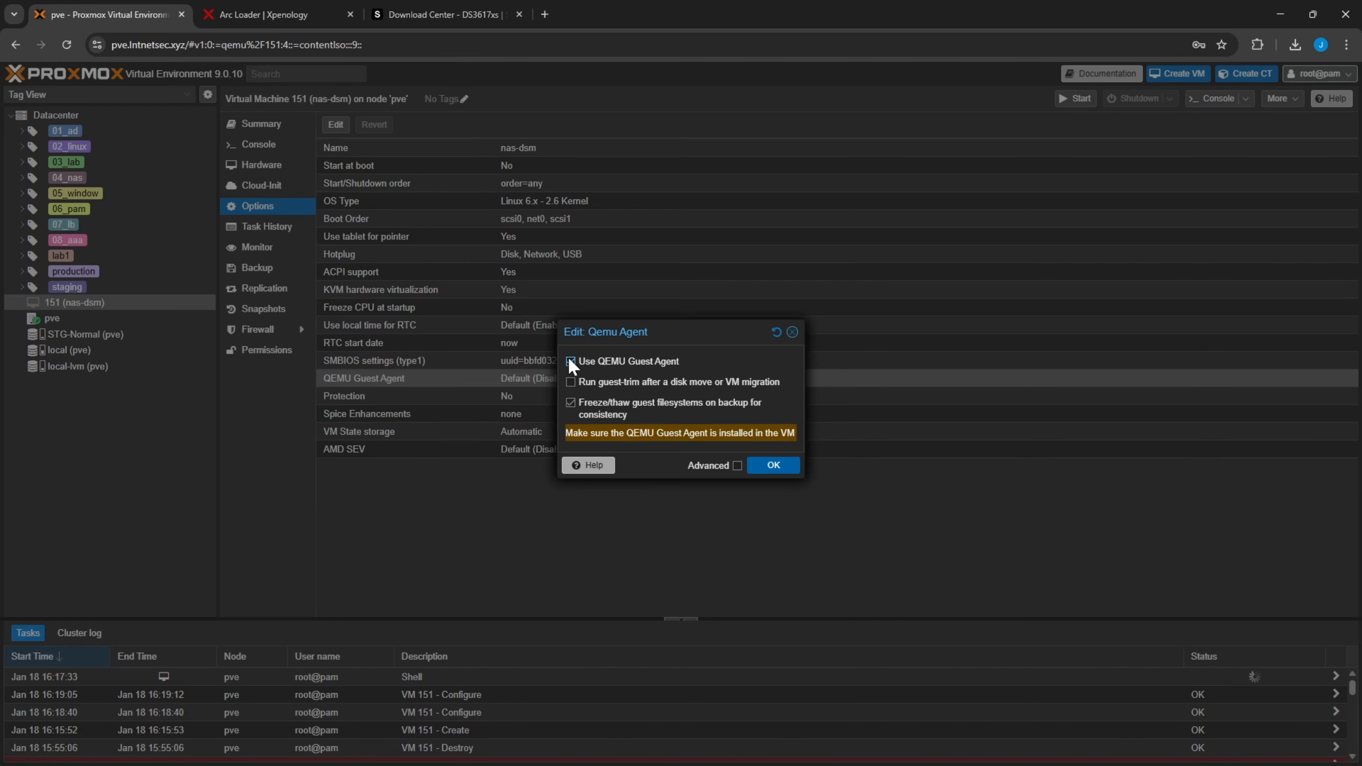
{"action": "left_click", "coordinate": [772, 466]}
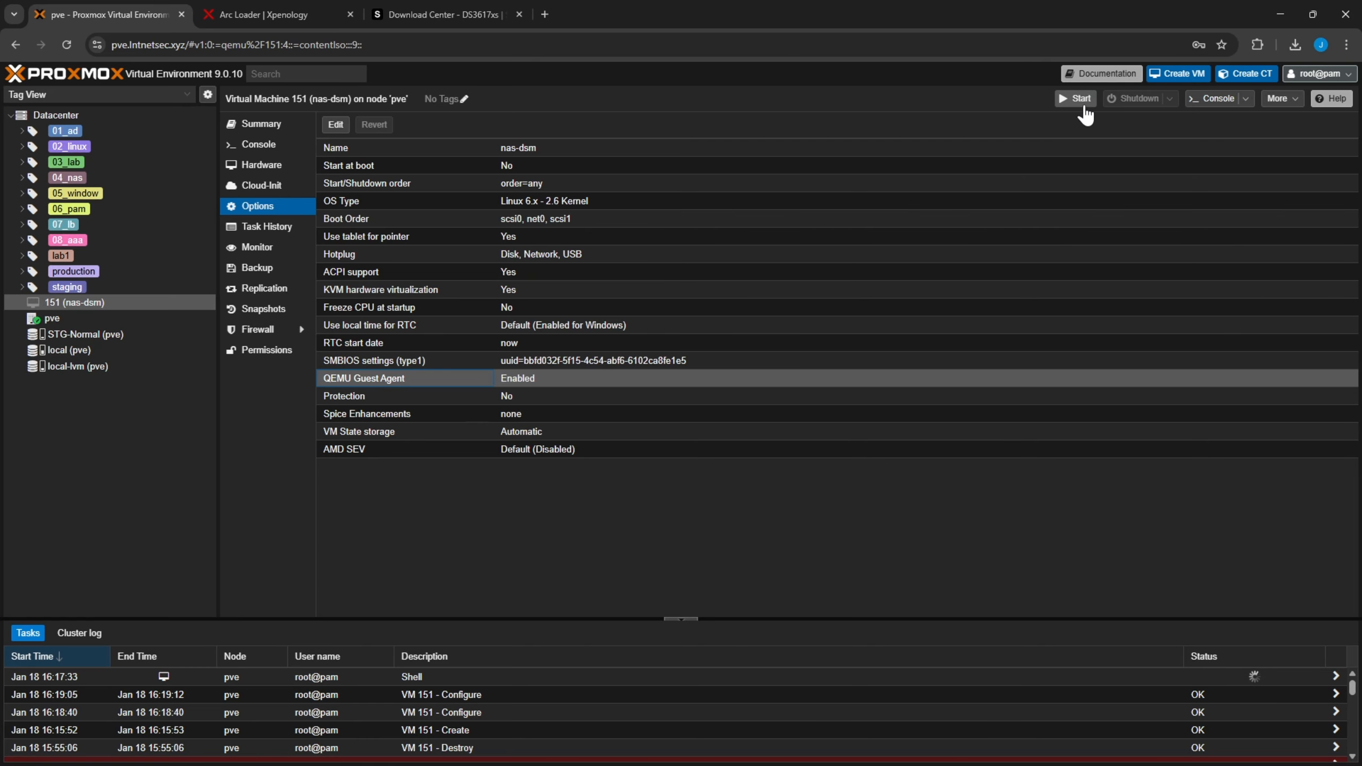
Start VM 151 (nas-dsm) and open its console.
{"action": "left_click", "coordinate": [1078, 106]}
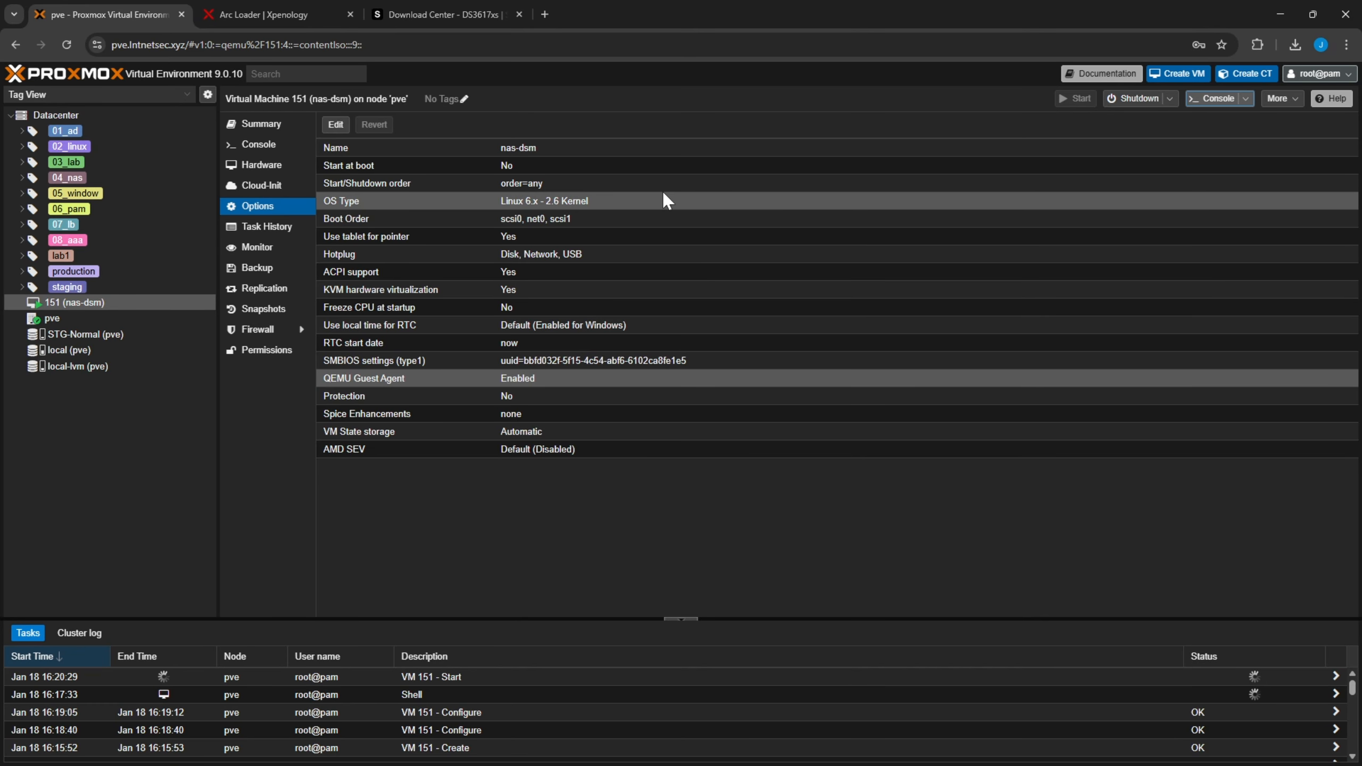
{"action": "left_click", "coordinate": [252, 155]}
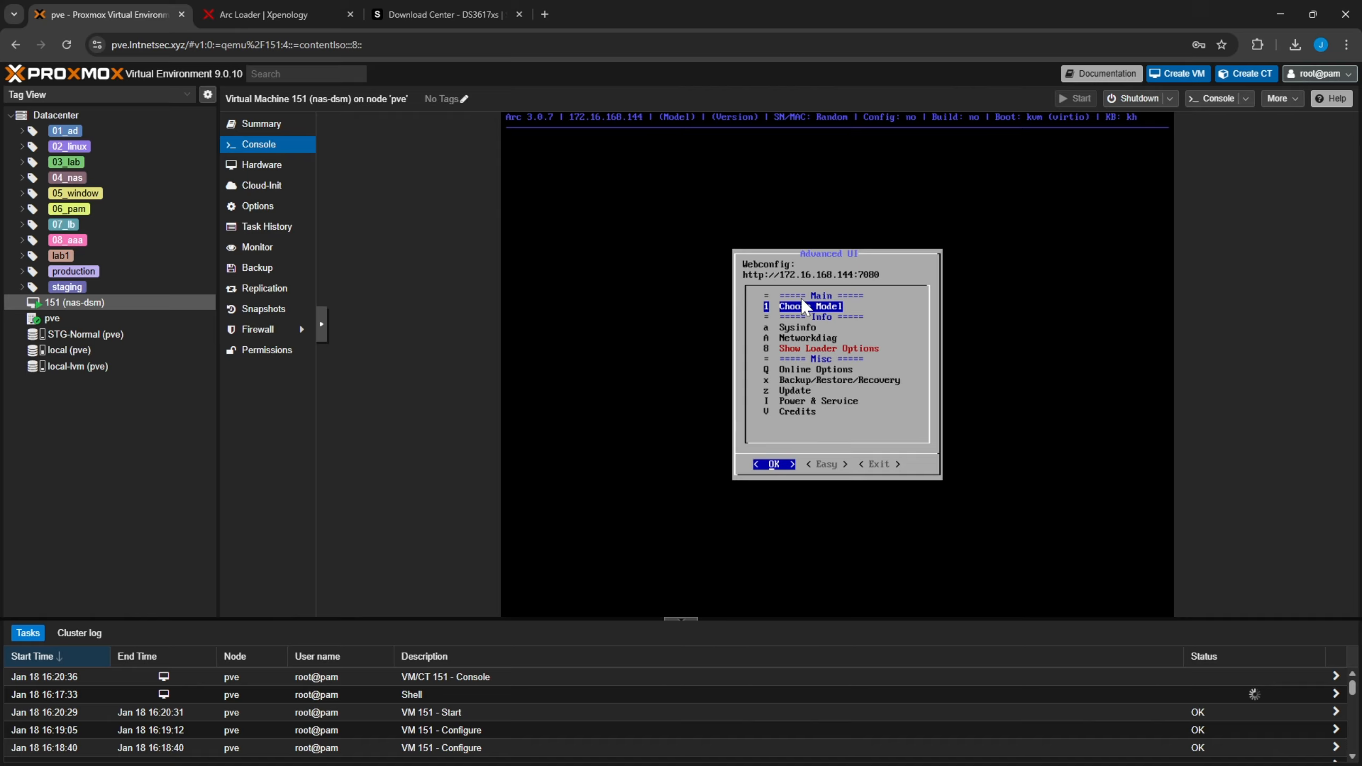
Configure the Arc Loader with model DS3617xs and DSM version 7.3.0-81180-0, and accept Automated Mode to build and boot DSM.
{"action": "key", "text": "Return"}
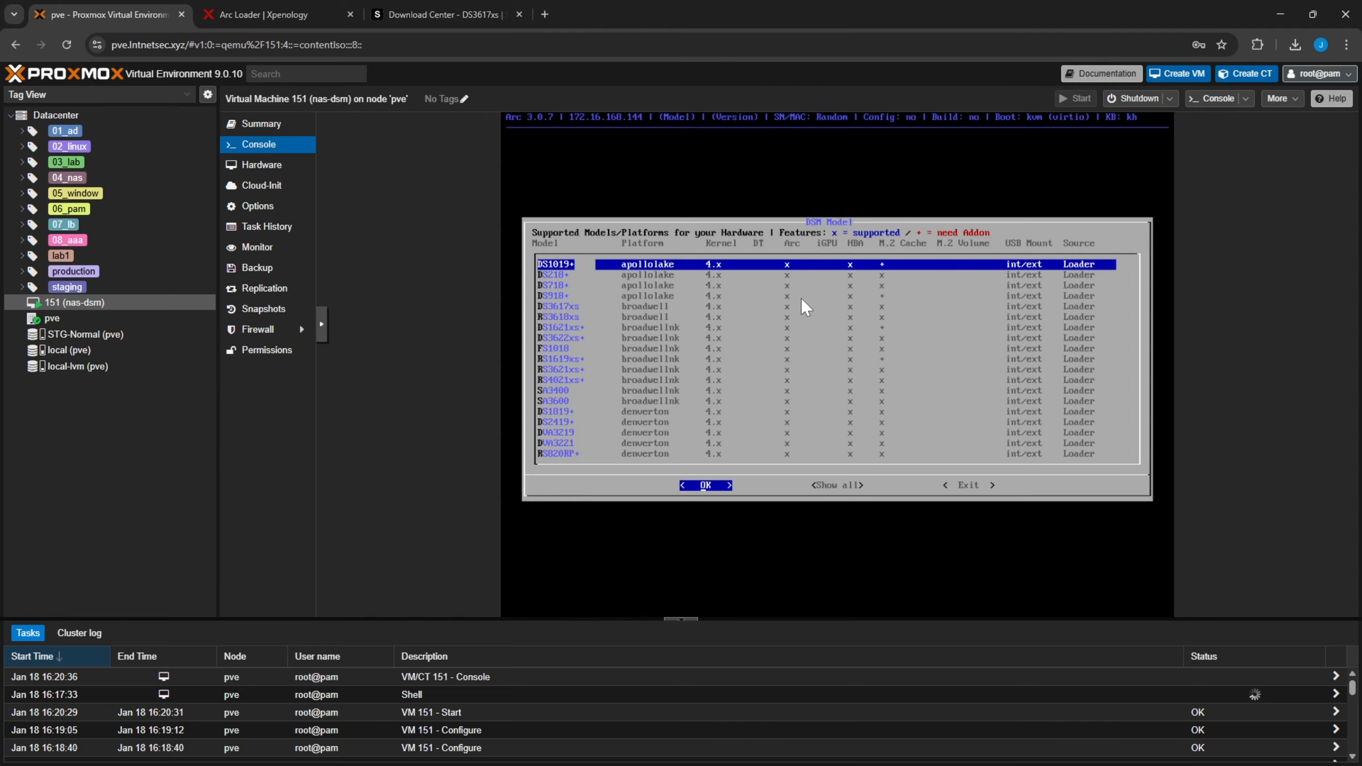
{"action": "key", "text": "Down"}
{"action": "key", "text": "Down"}
{"action": "key", "text": "Down"}
{"action": "key", "text": "Down"}
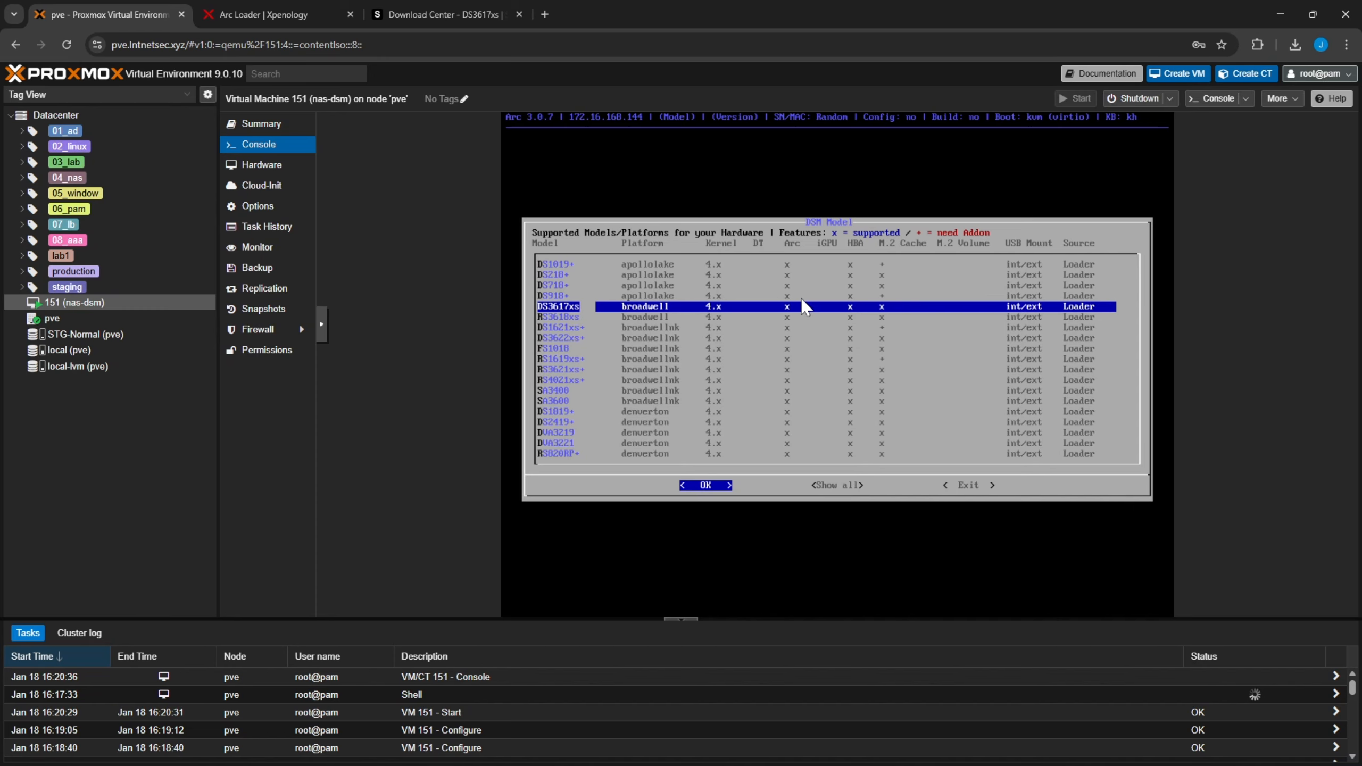
{"action": "key", "text": "Return"}
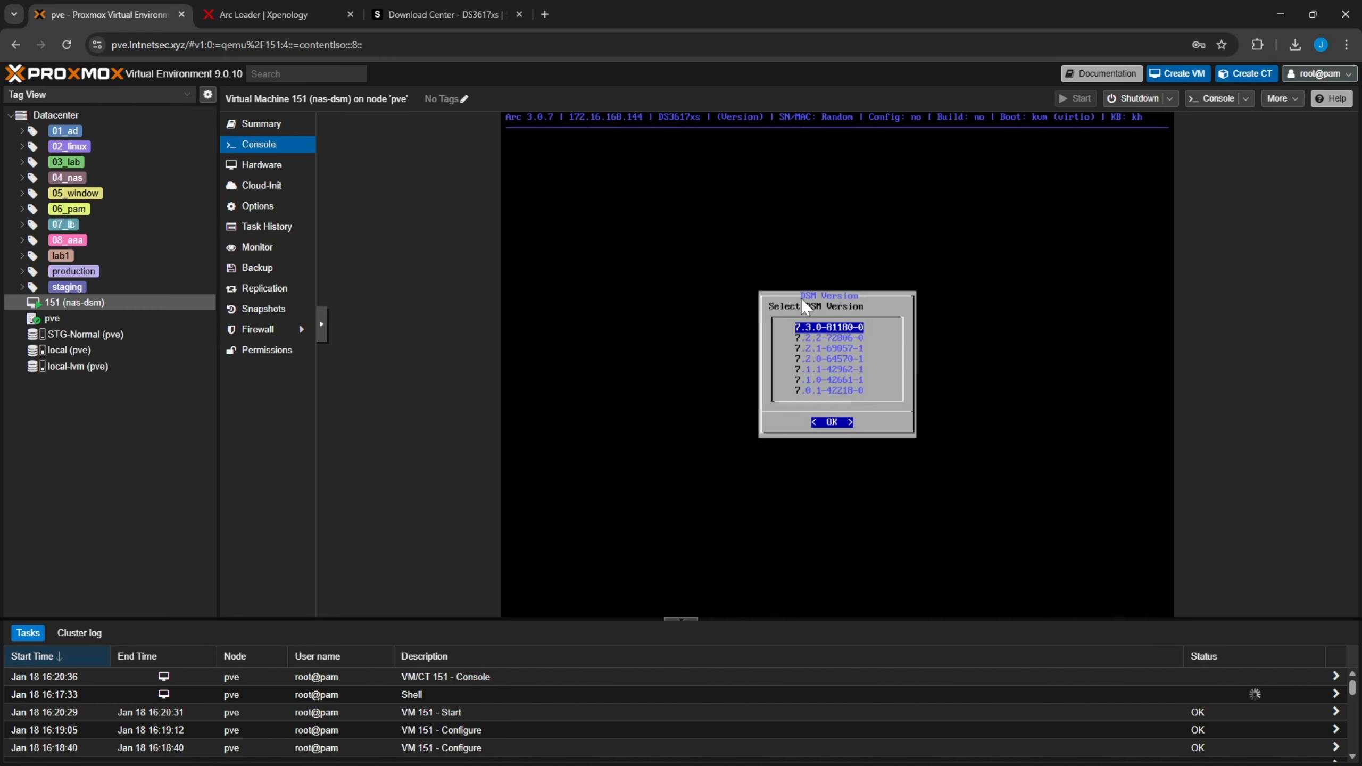
{"action": "key", "text": "Return"}
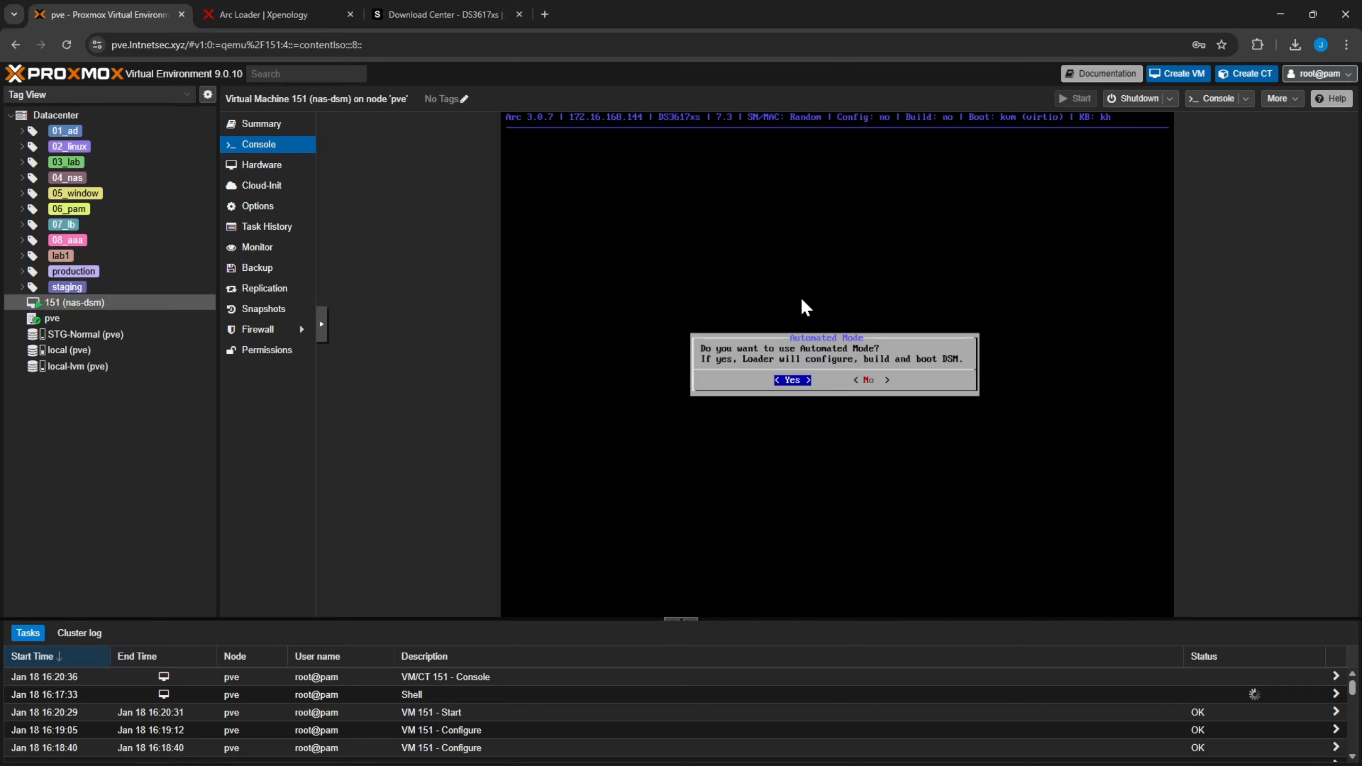
{"action": "key", "text": "Return"}
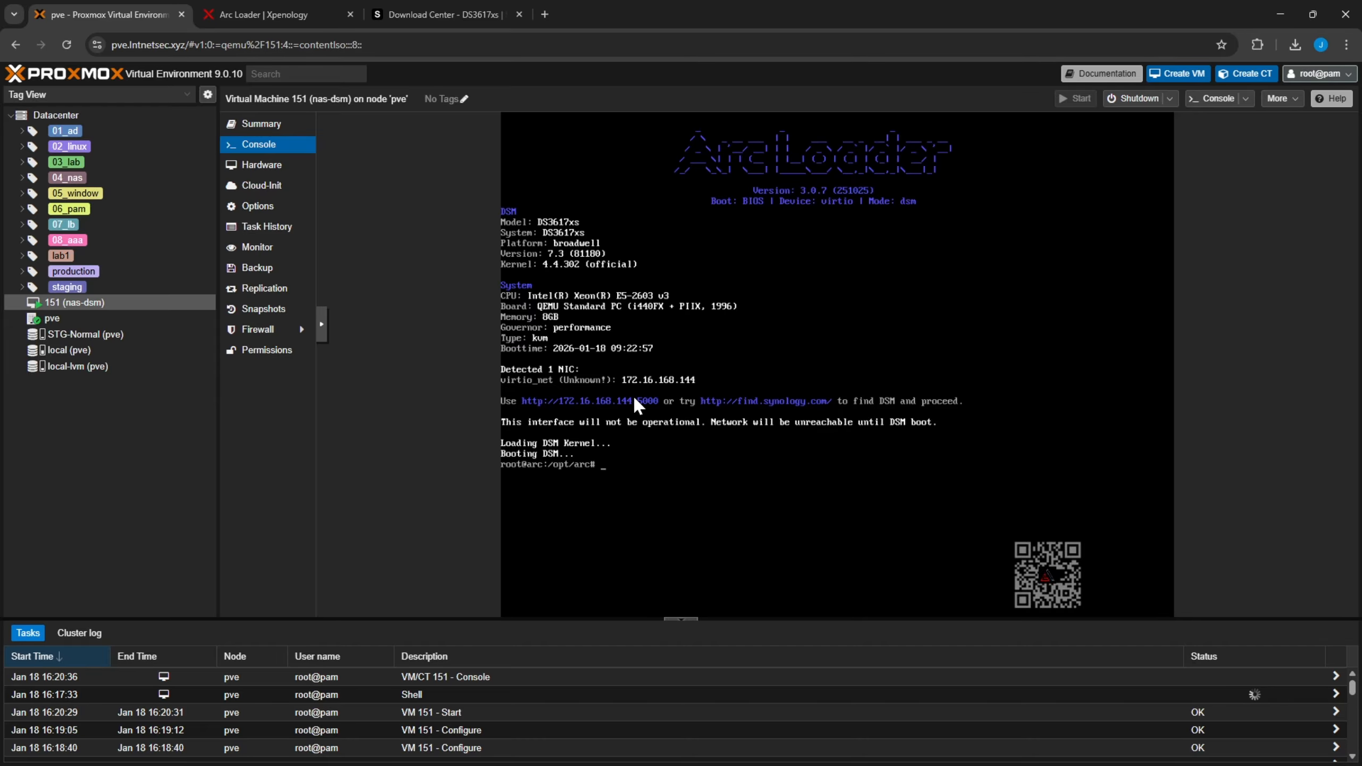
Open the Synology Web Assistant at 172.16.168.144:5000 in a new browser tab.
{"action": "left_click", "coordinate": [544, 15]}
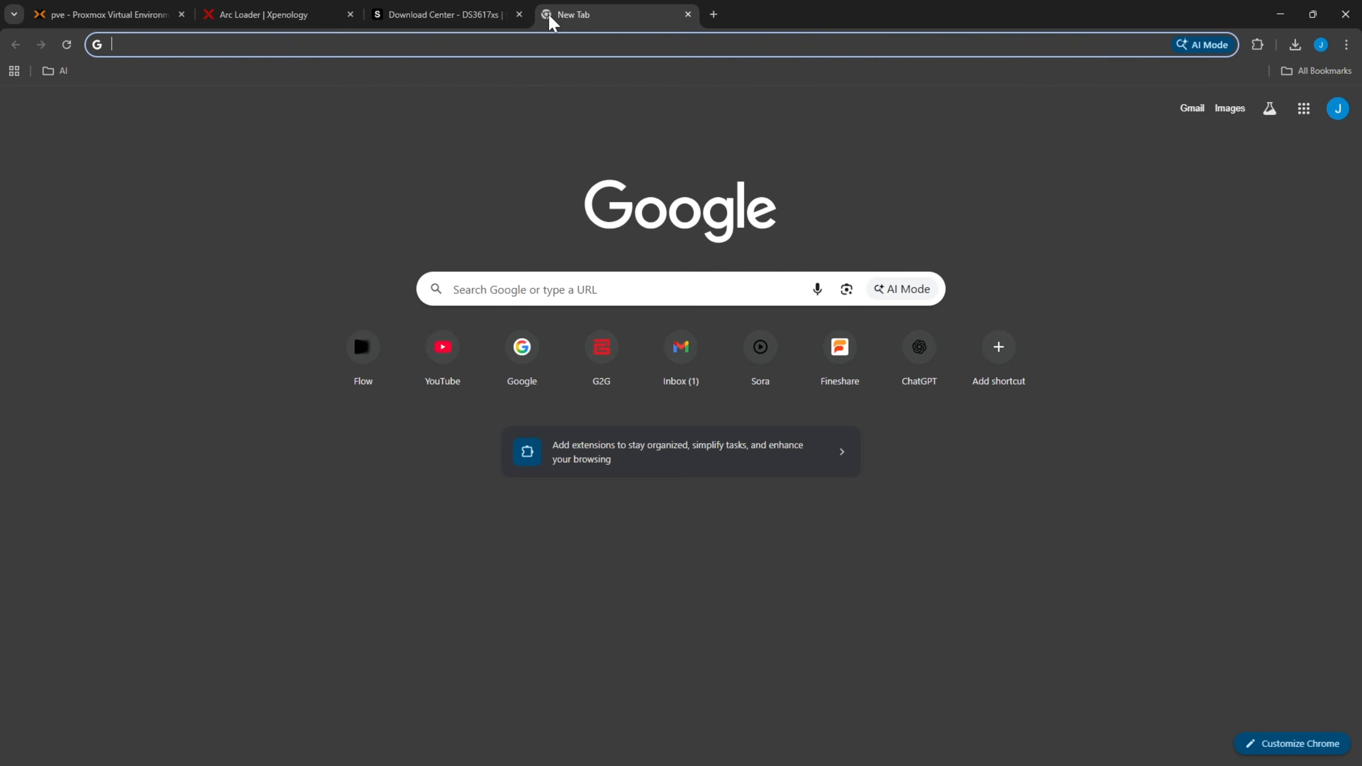
{"action": "type", "text": "172.16.168"}
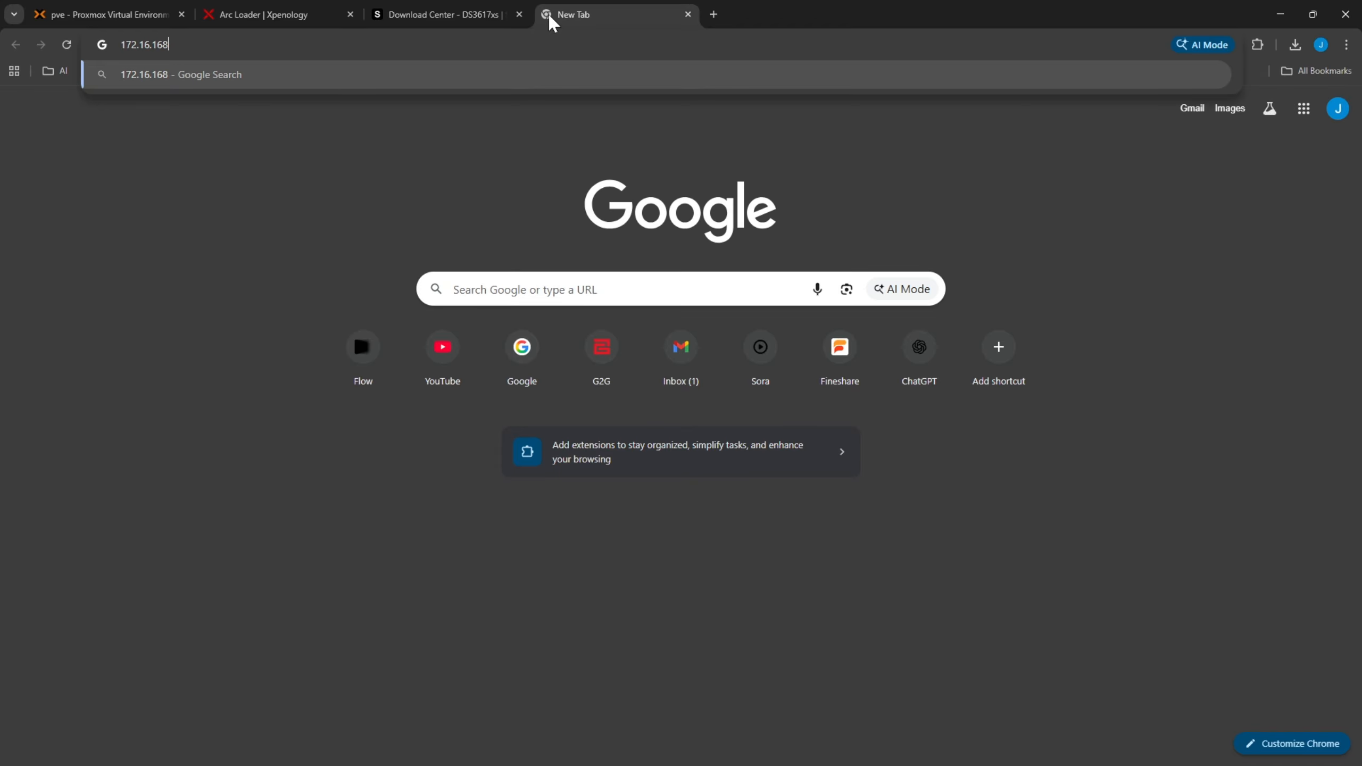
{"action": "type", "text": ".144:4"}
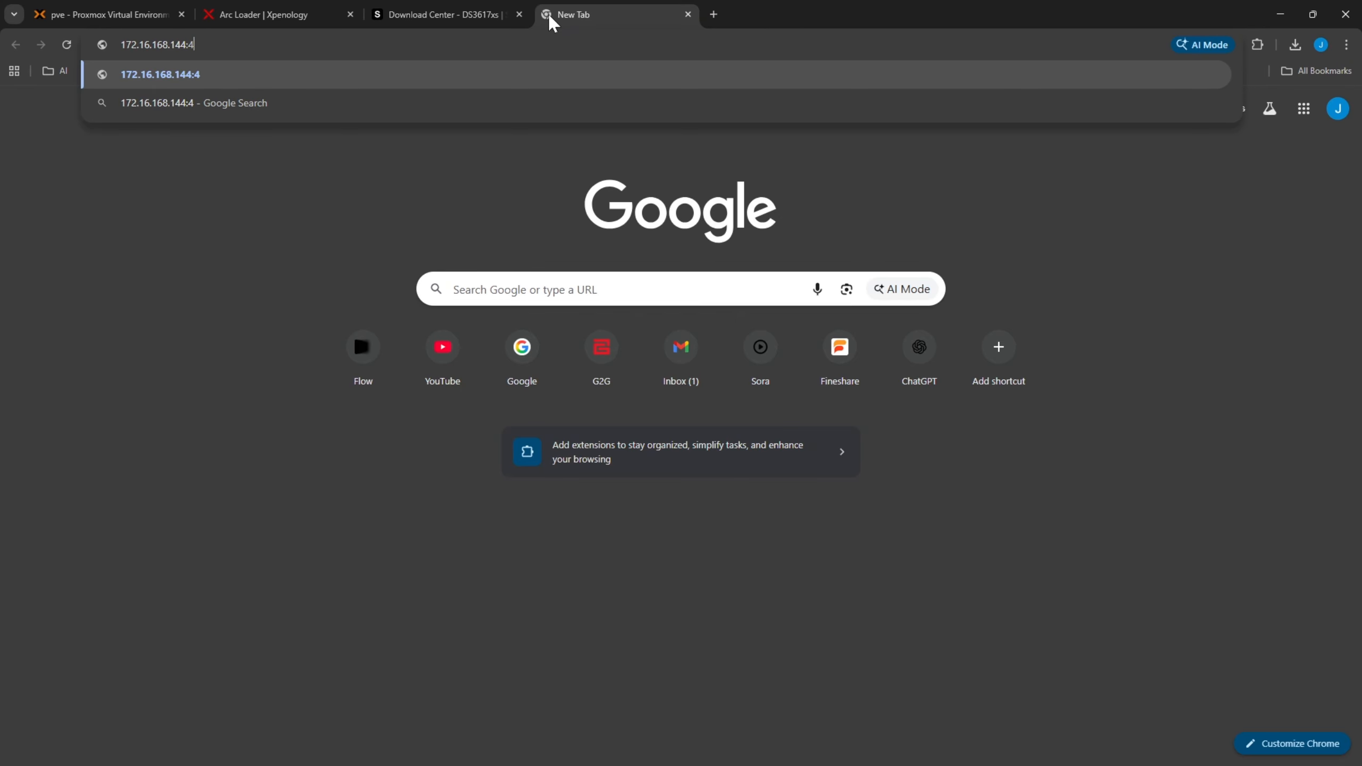
{"action": "key", "text": "BackSpace"}
{"action": "type", "text": "5000"}
{"action": "key", "text": "Return"}
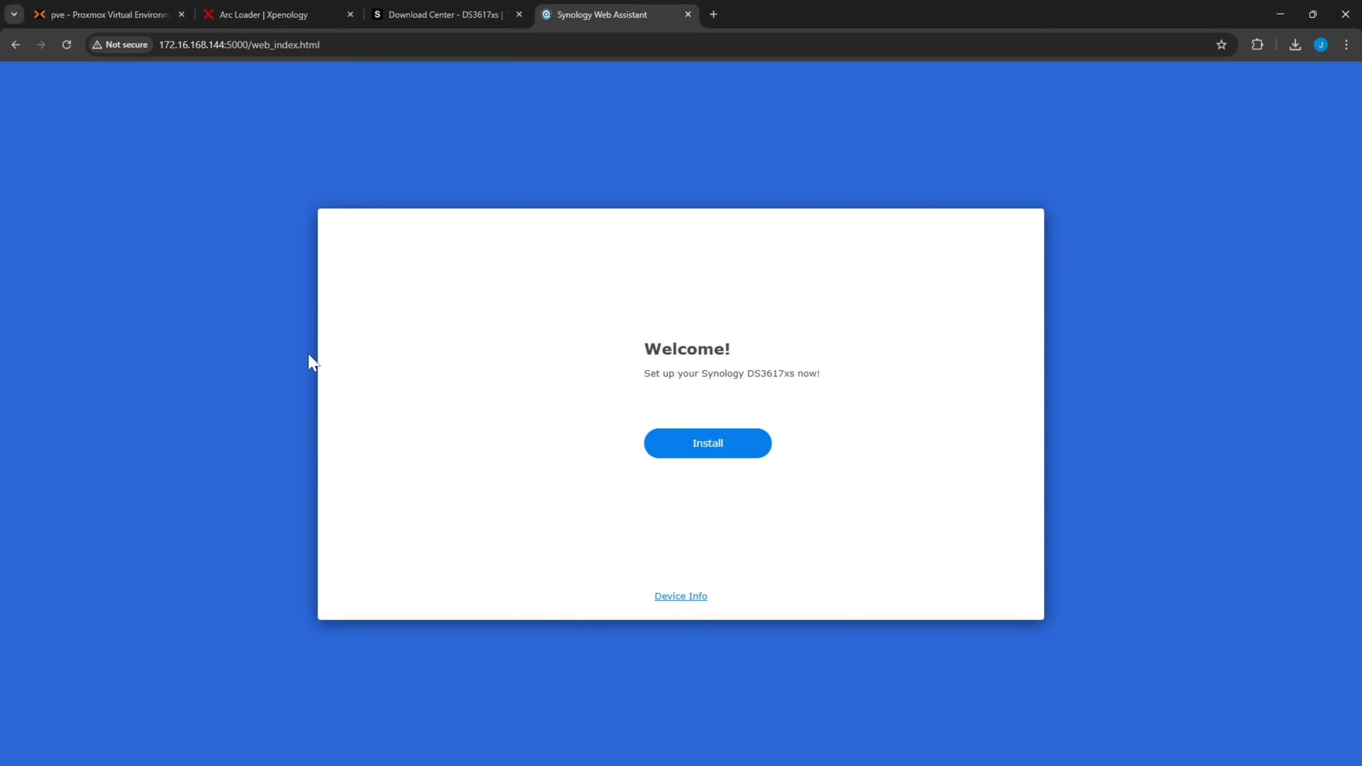
Begin the DSM installation with a manual upload and choose DSM_DS3617xs_86009.pat from the Downloads folder.
{"action": "left_click", "coordinate": [714, 453]}
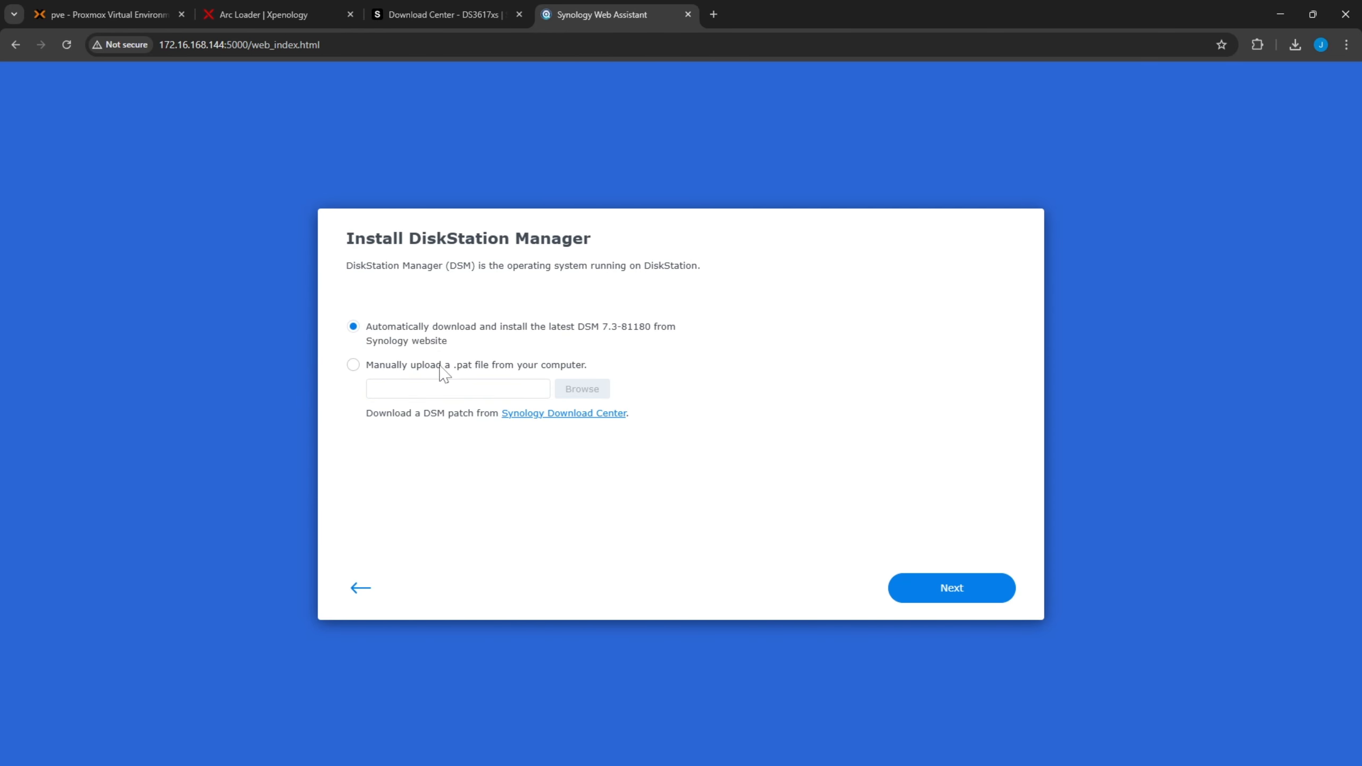
{"action": "left_click", "coordinate": [401, 367]}
{"action": "left_click", "coordinate": [582, 395]}
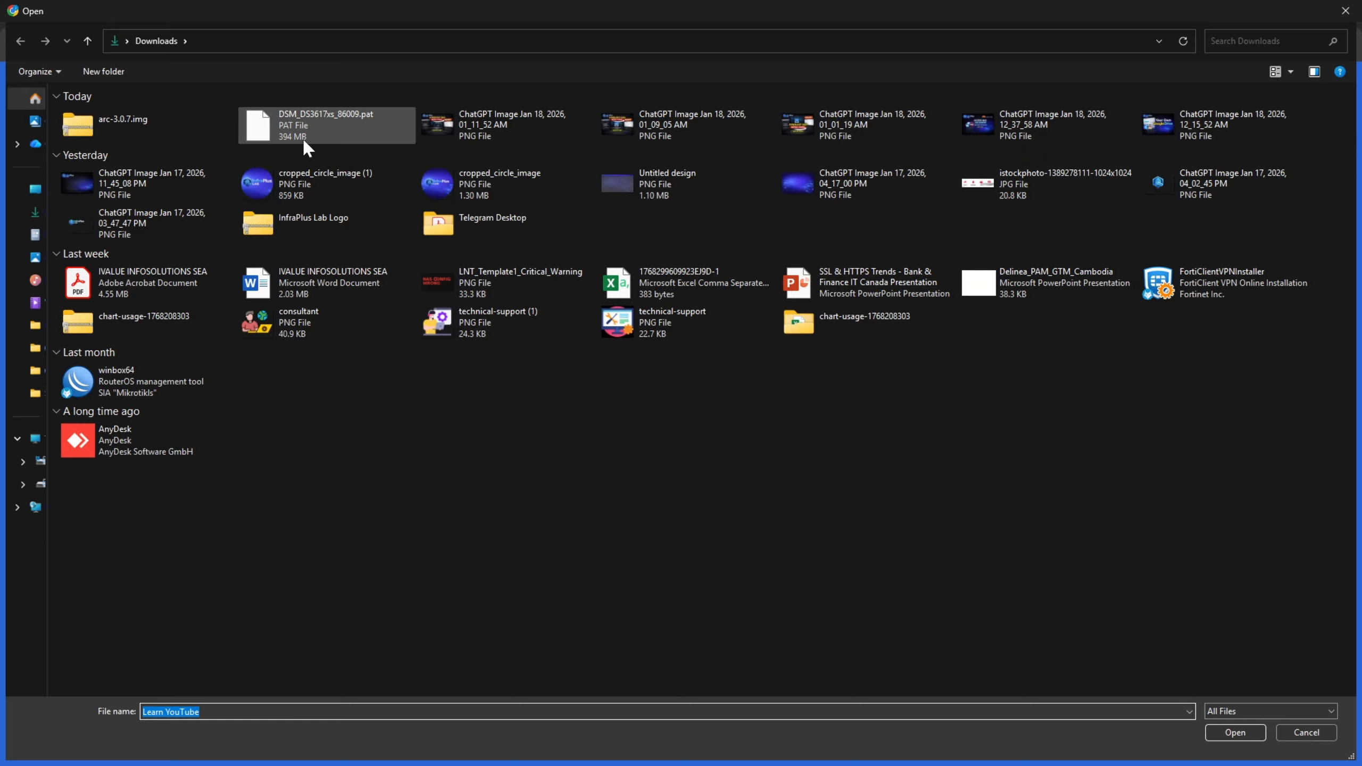
{"action": "left_click", "coordinate": [303, 136]}
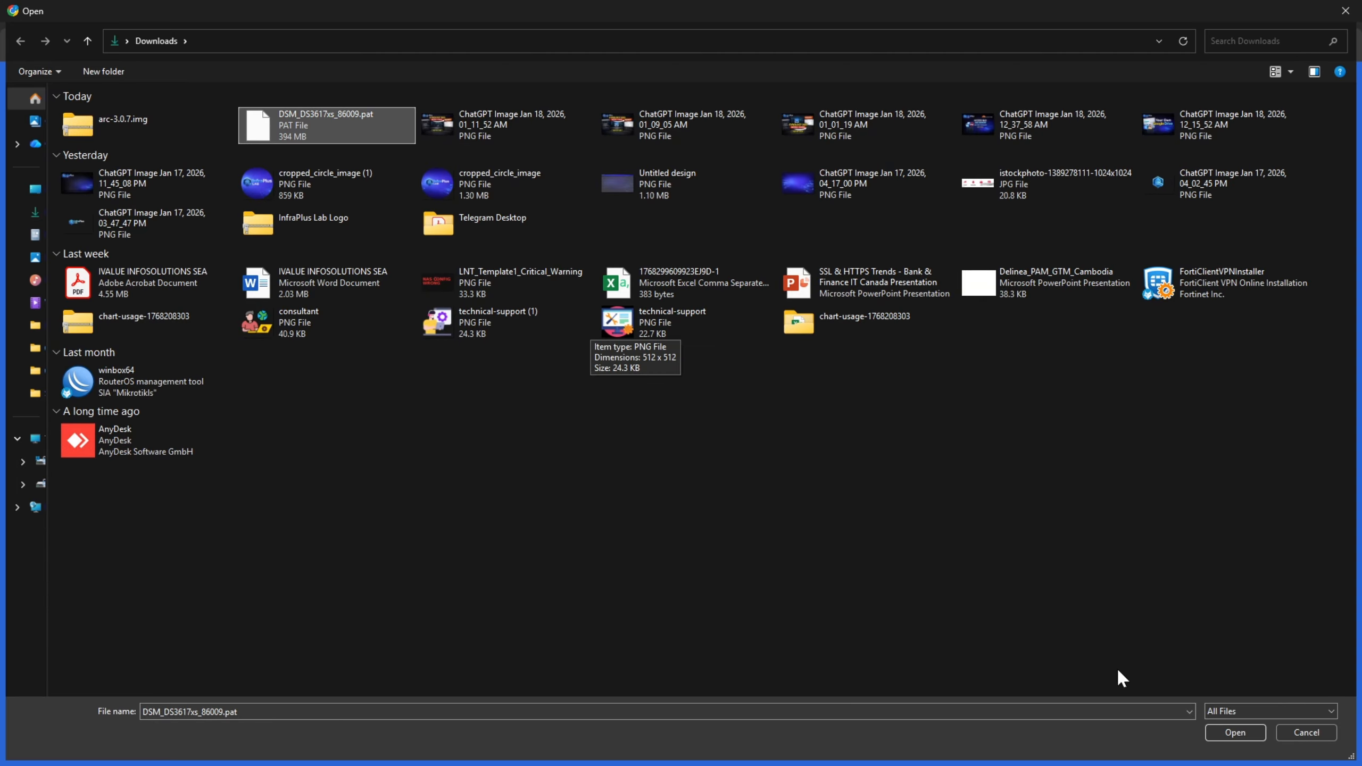
{"action": "left_click", "coordinate": [1232, 732]}
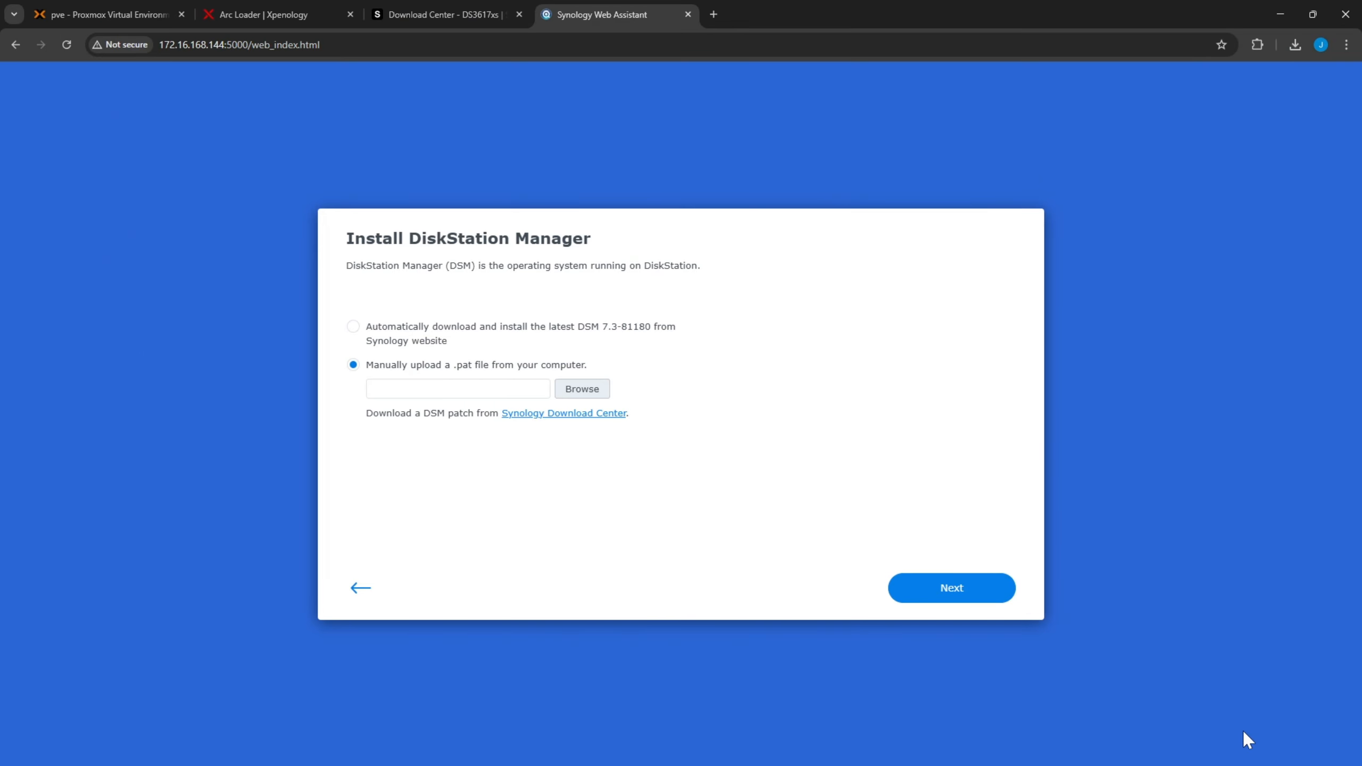
Proceed with the installation, accept deletion of all data on the drives and confirm it with the product model DS3617xs.
{"action": "left_click", "coordinate": [949, 590]}
{"action": "left_click", "coordinate": [539, 435]}
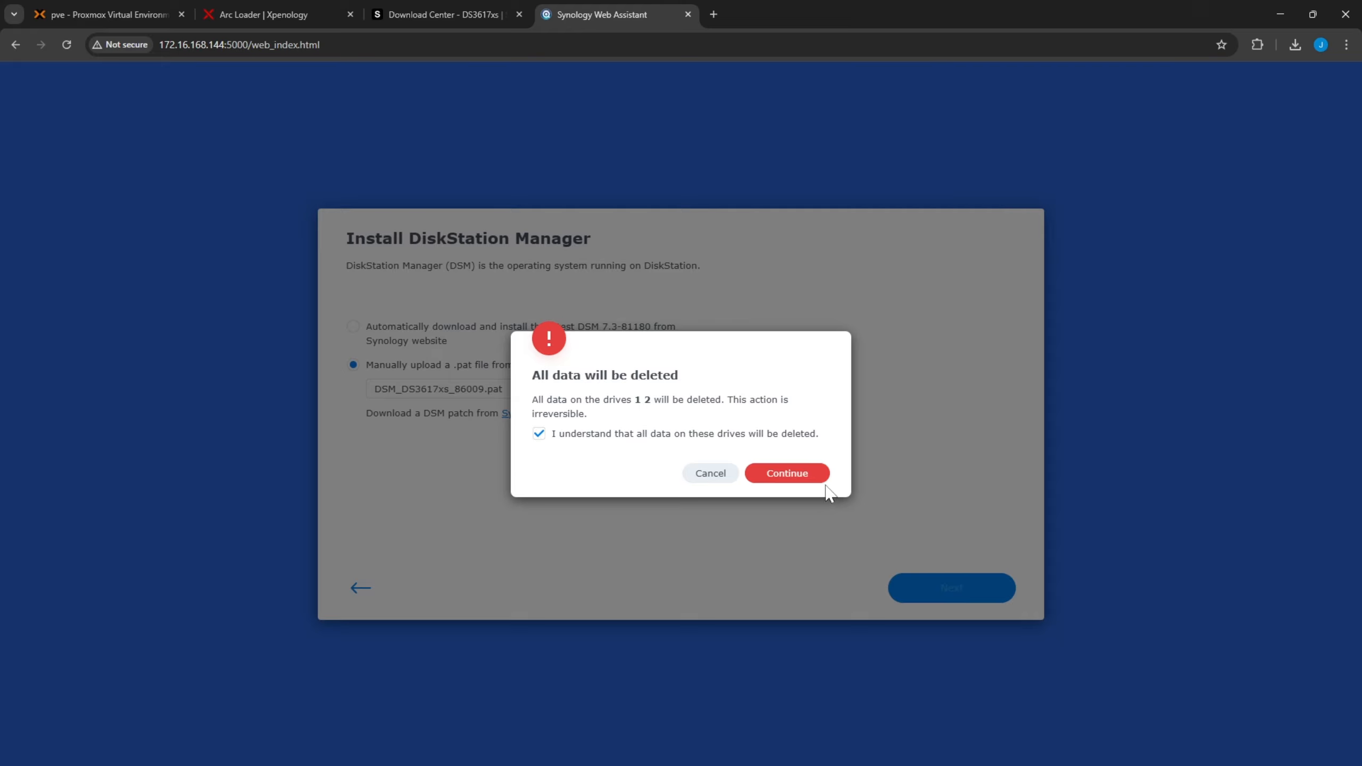
{"action": "left_click", "coordinate": [800, 477]}
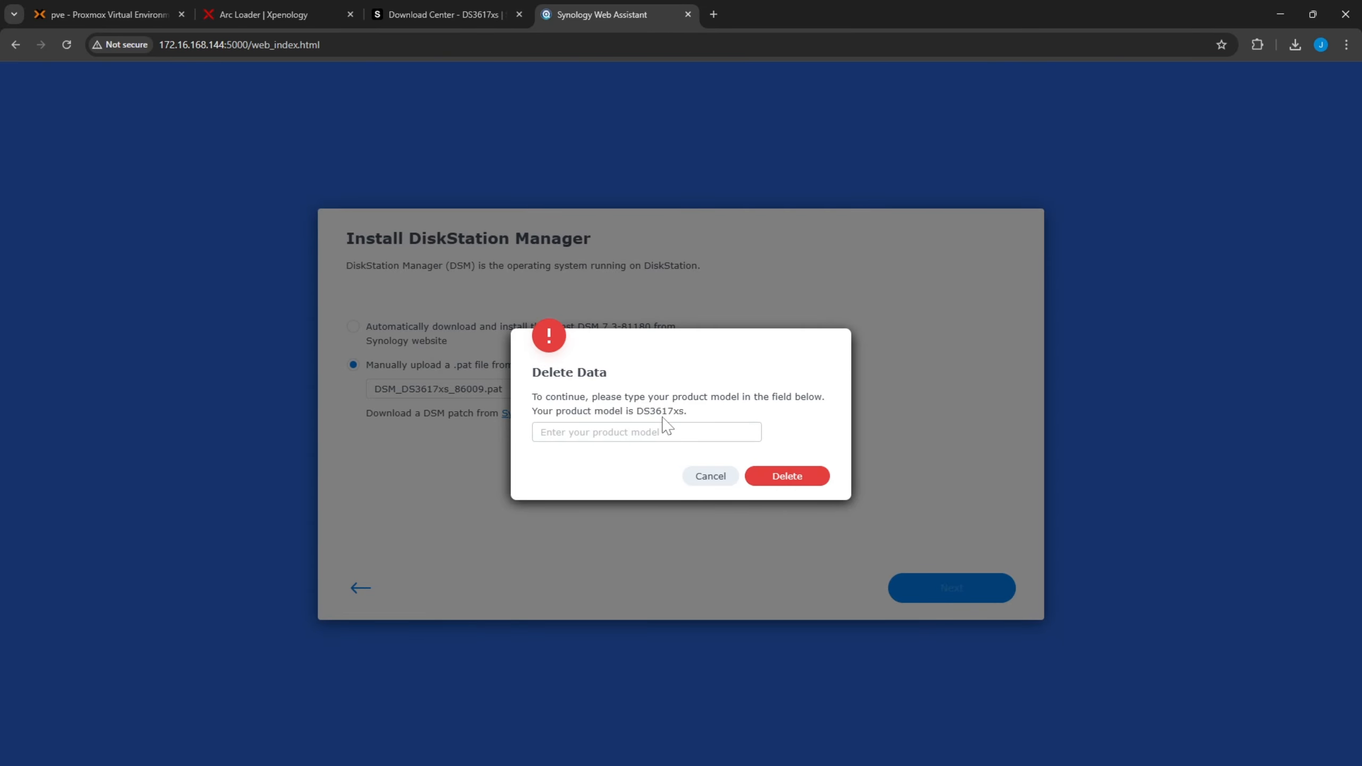
{"action": "left_click", "coordinate": [643, 432]}
{"action": "type", "text": "DS3"}
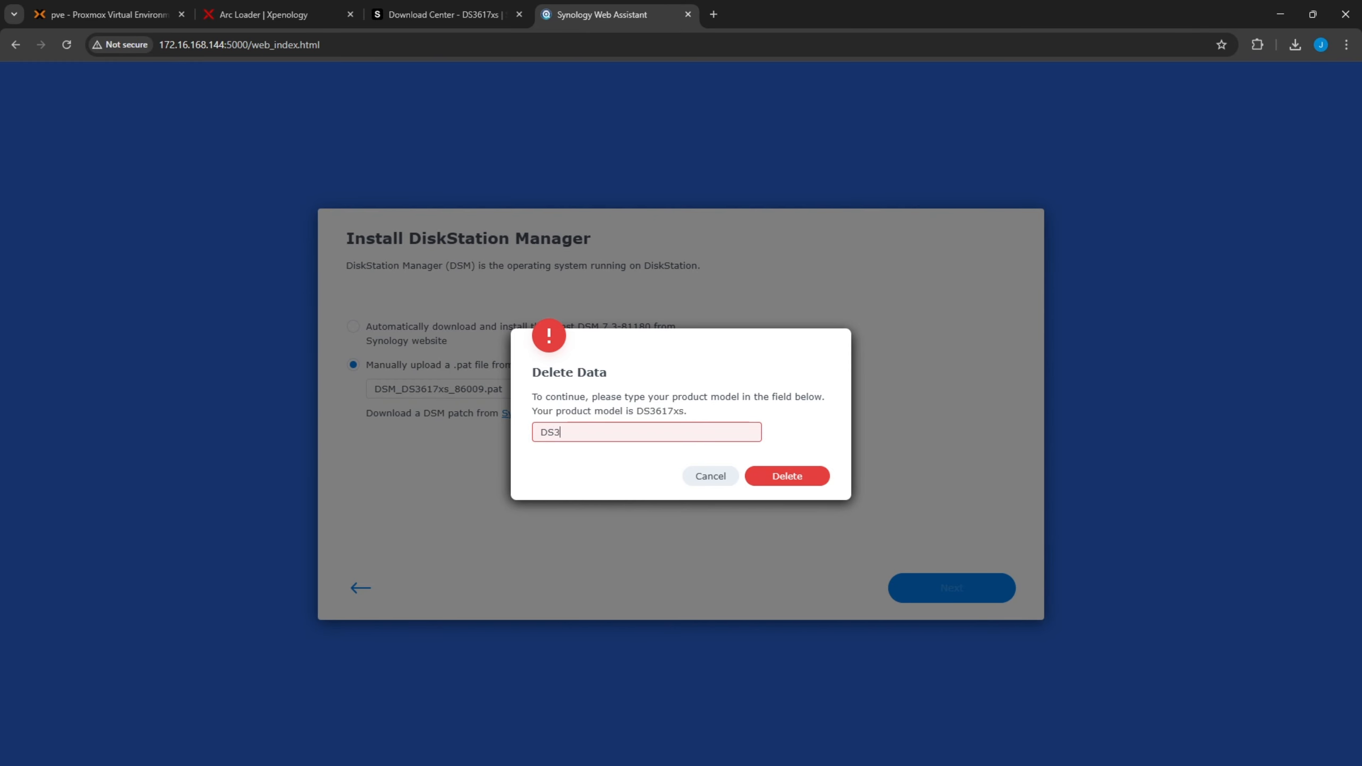
{"action": "type", "text": "617xs"}
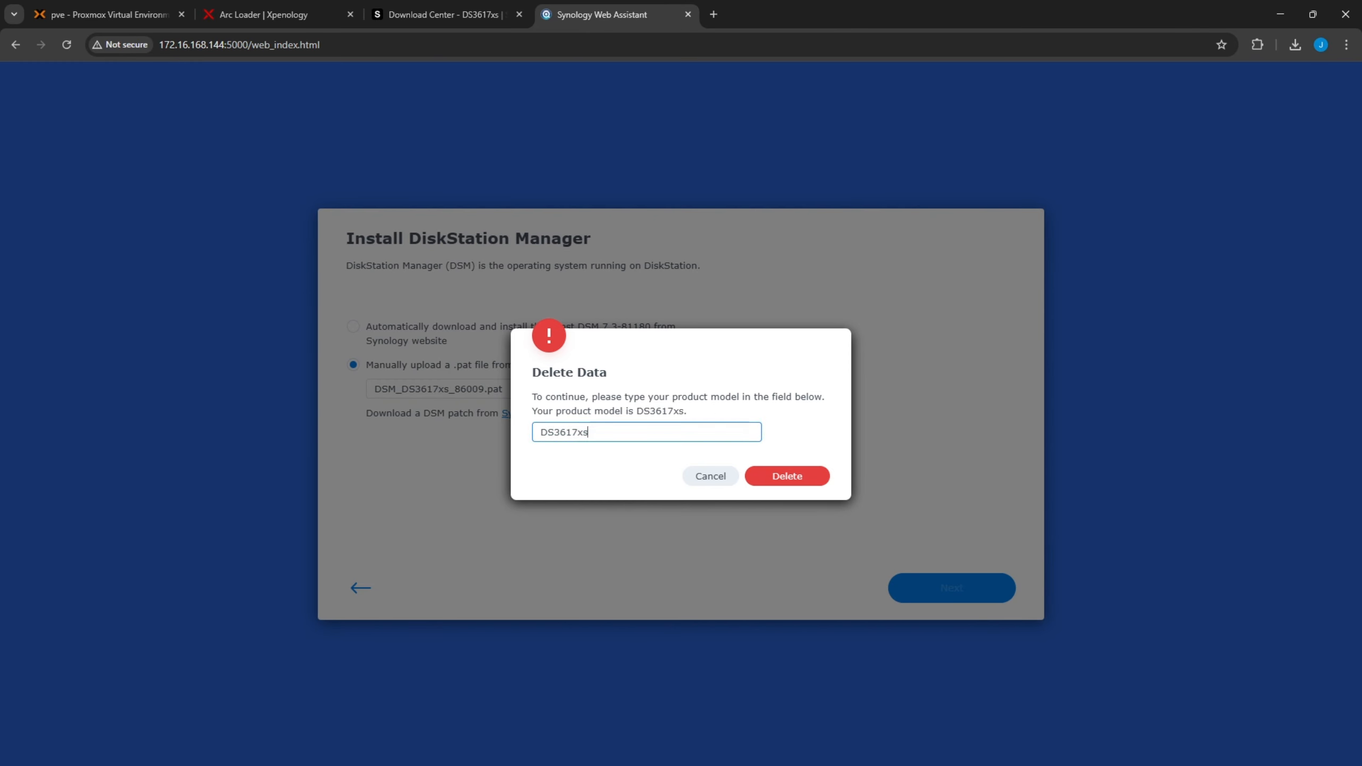
{"action": "left_click", "coordinate": [799, 479]}
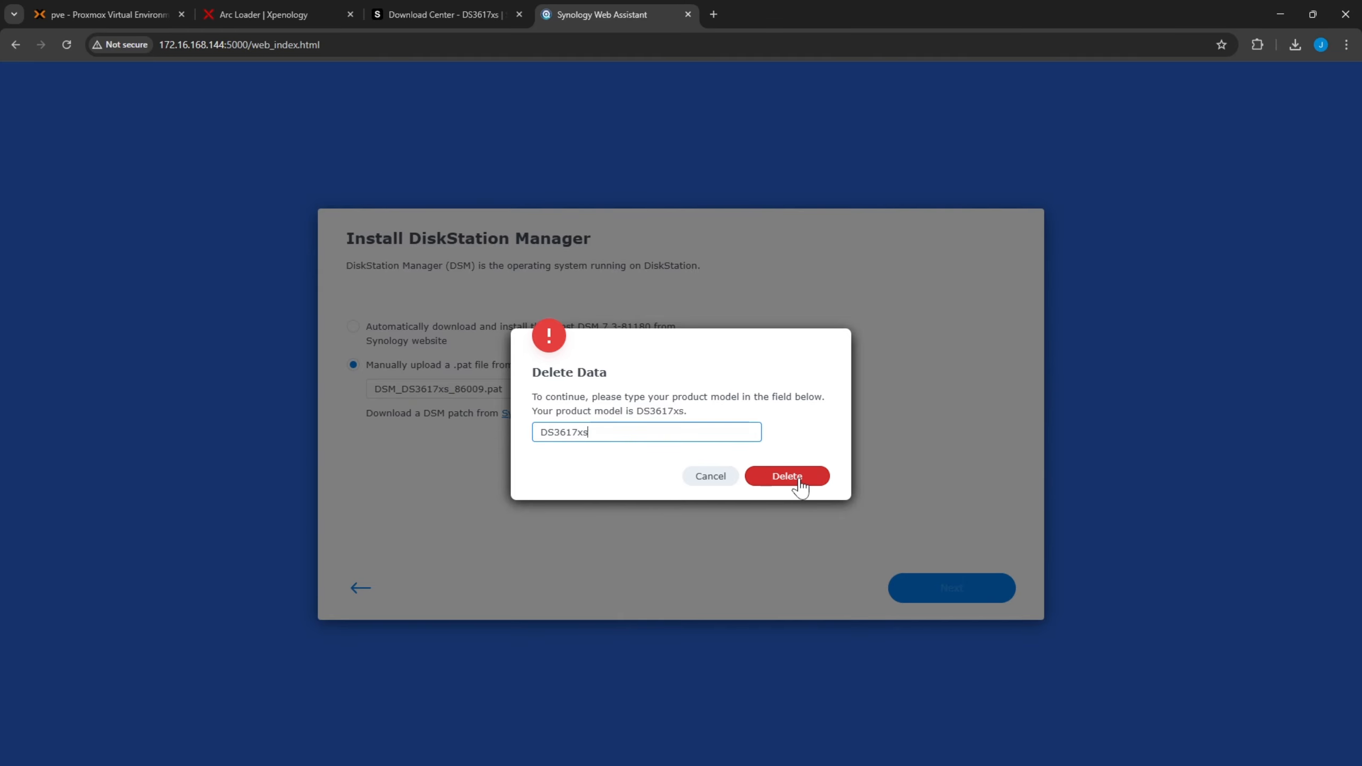
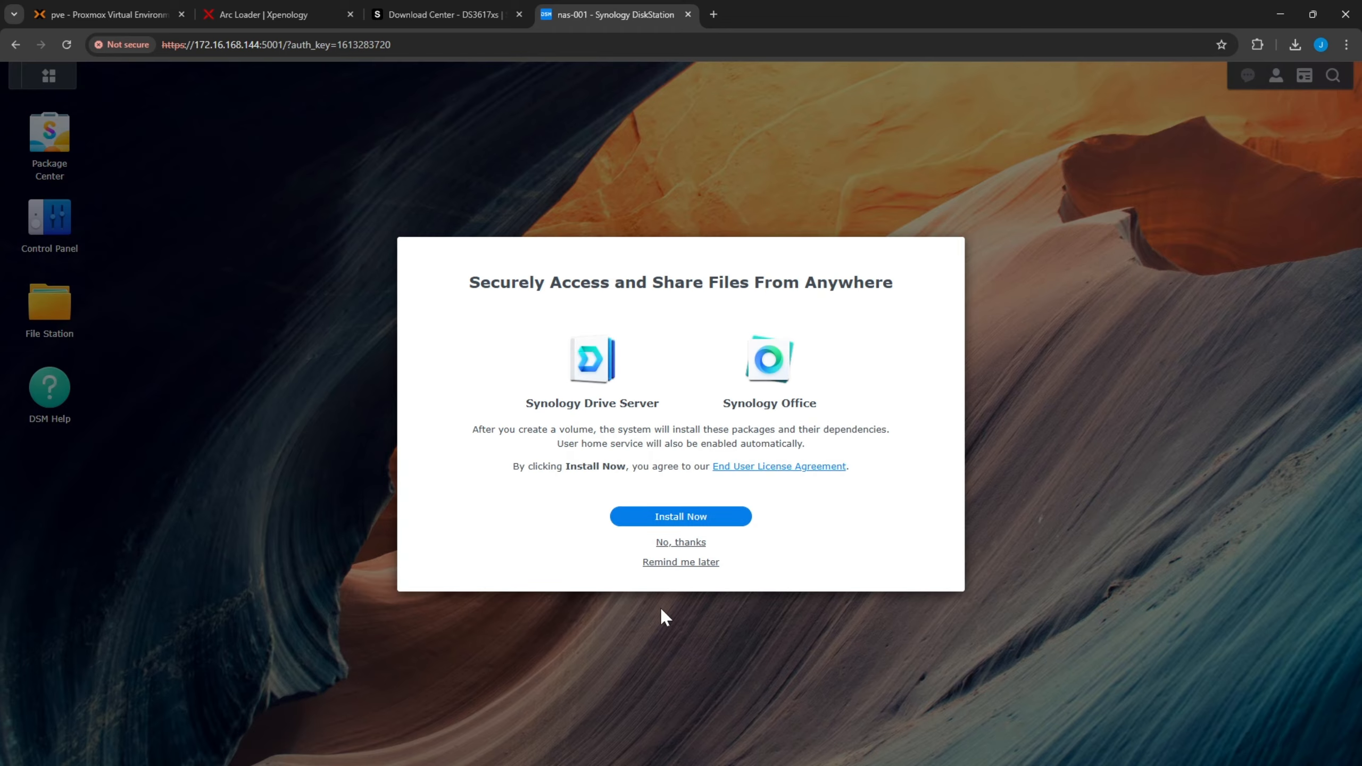
Decline the Synology Drive and Office packages, 2FA and Adaptive MFA, and dismiss the quick tour.
{"action": "left_click", "coordinate": [676, 543]}
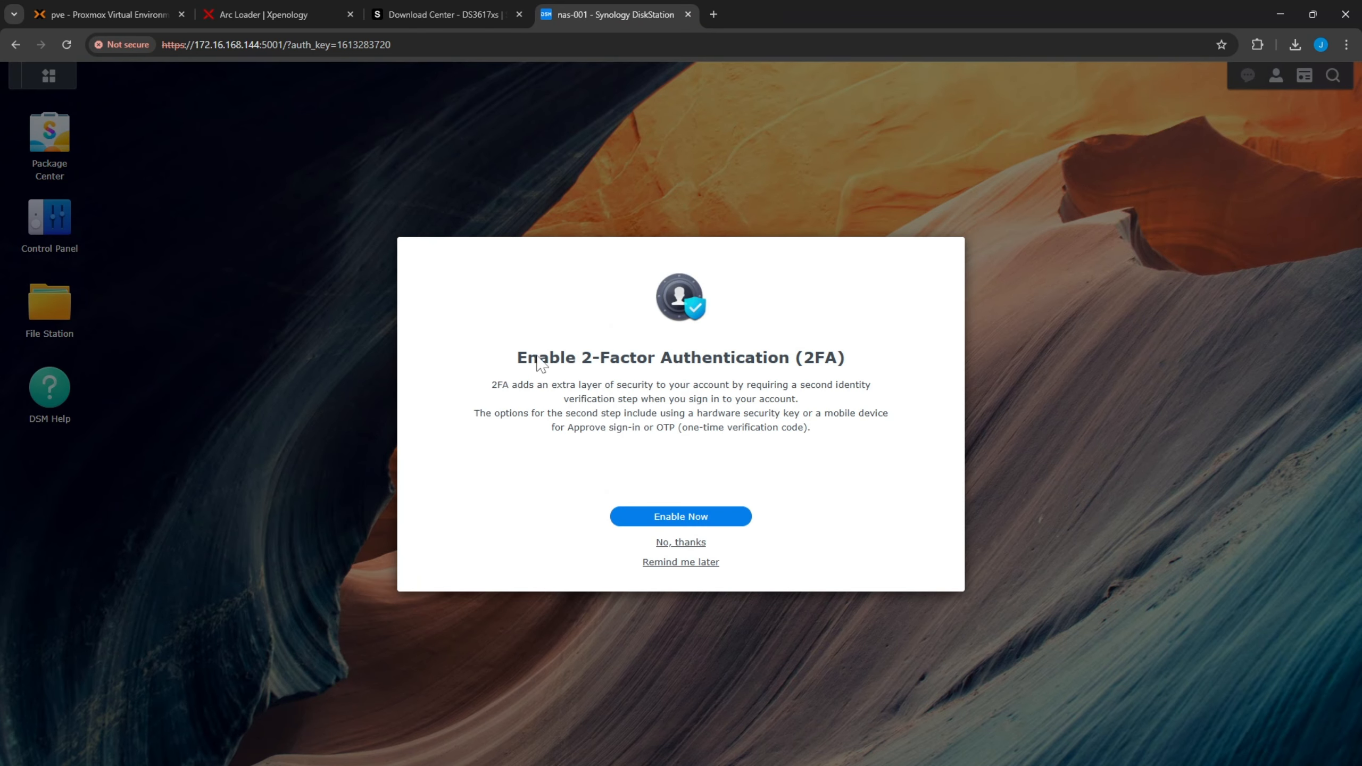
{"action": "left_click", "coordinate": [677, 543]}
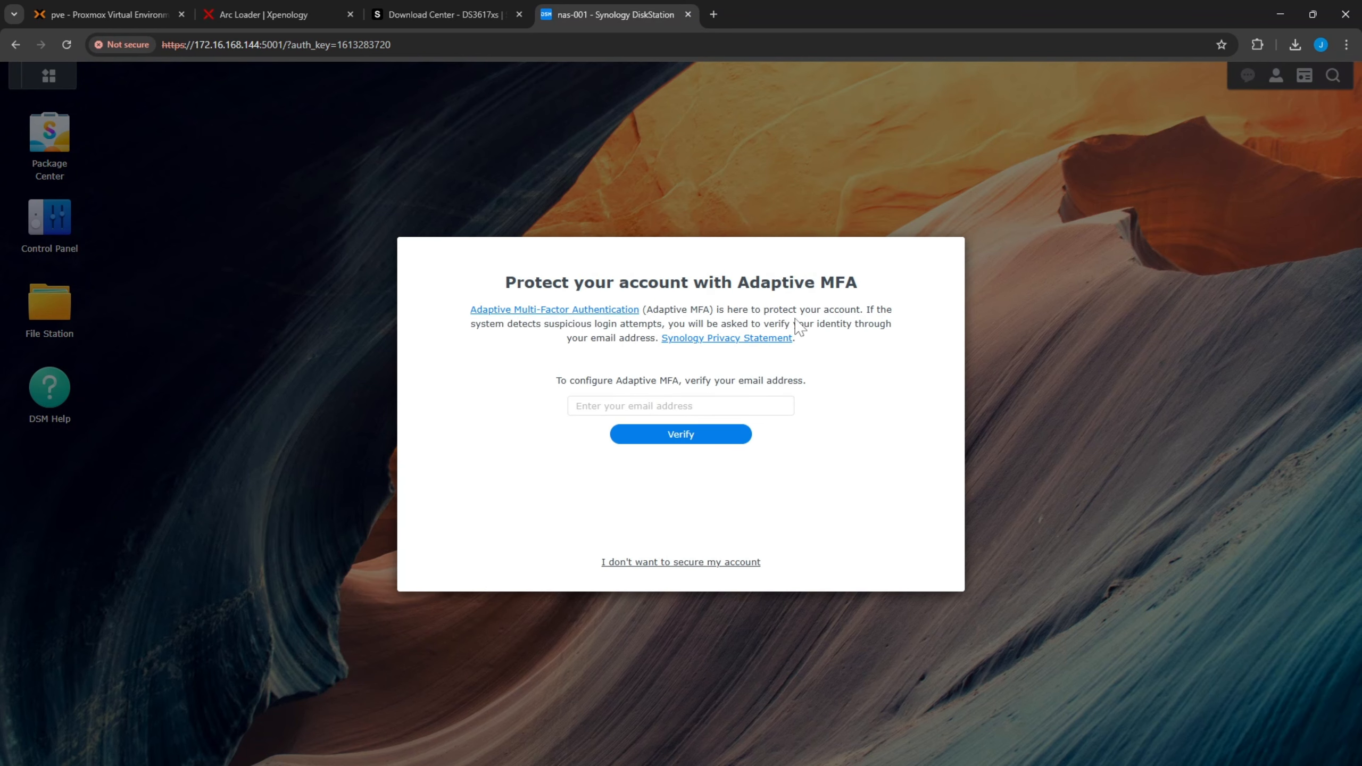
{"action": "left_click", "coordinate": [610, 567]}
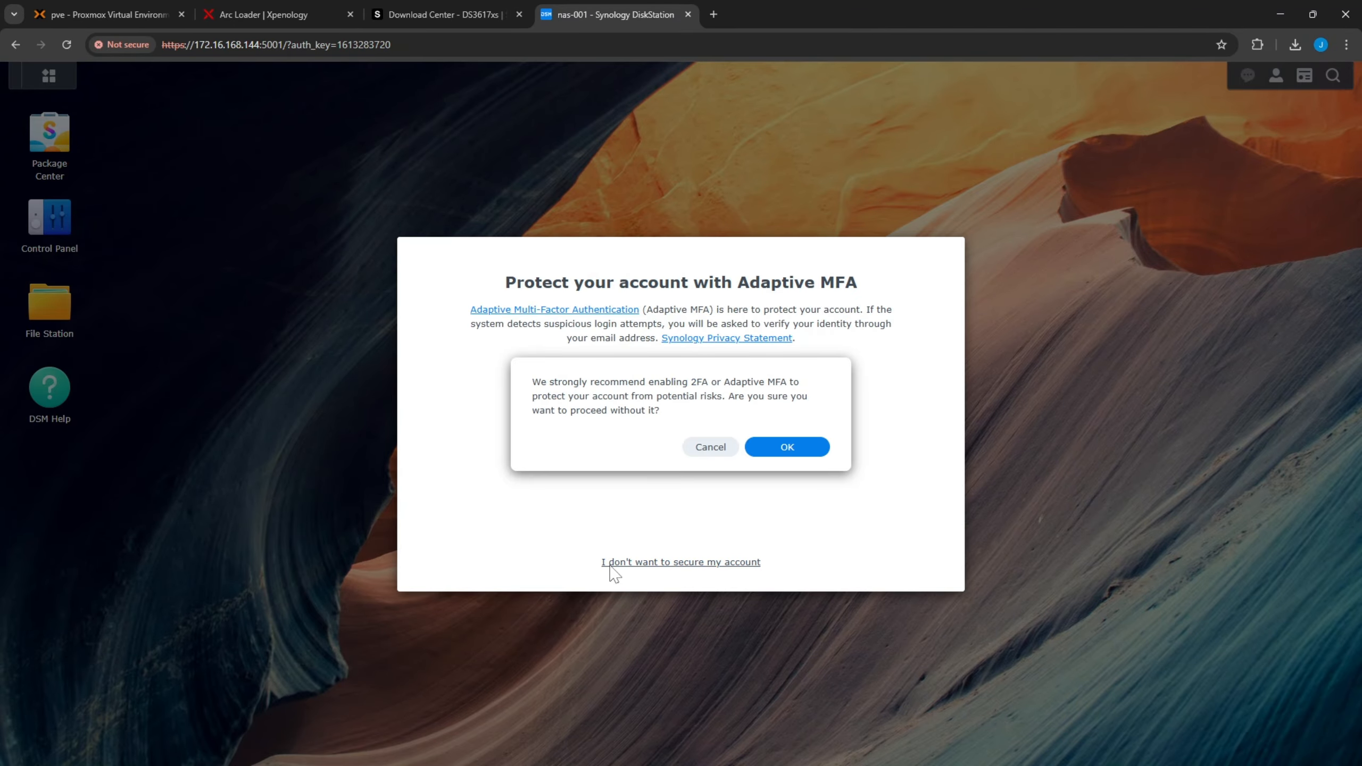
{"action": "left_click", "coordinate": [808, 453]}
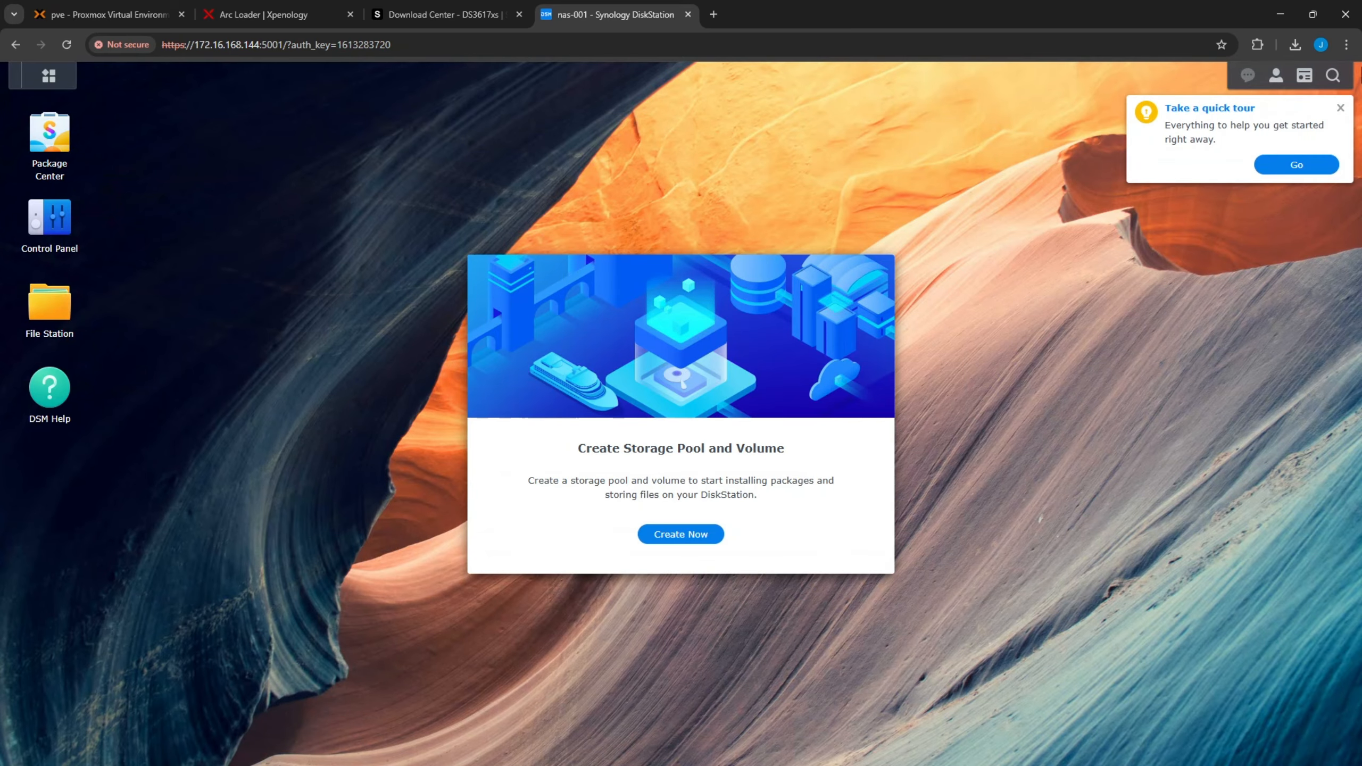
{"action": "left_click", "coordinate": [1339, 108]}
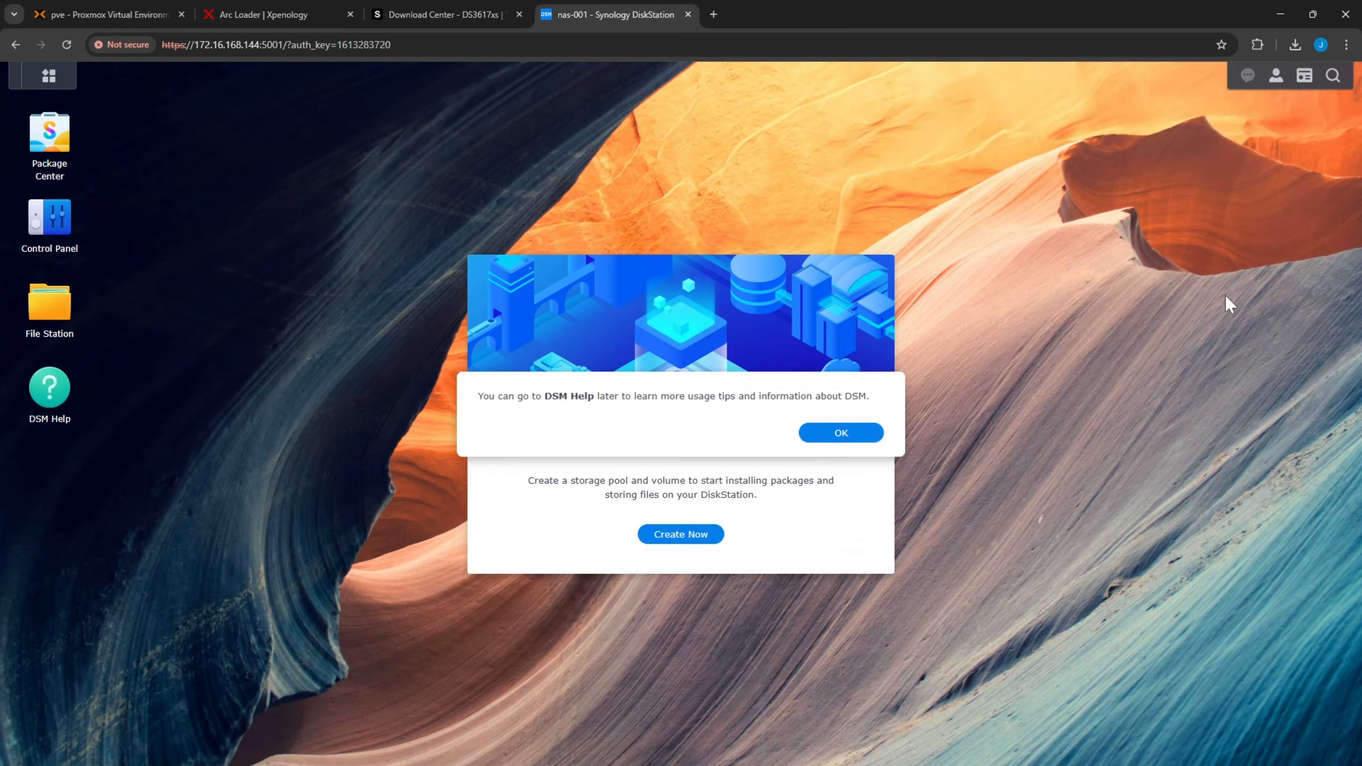
Start creating a storage pool with the Basic RAID type and the description stg-pool.
{"action": "left_click", "coordinate": [841, 433]}
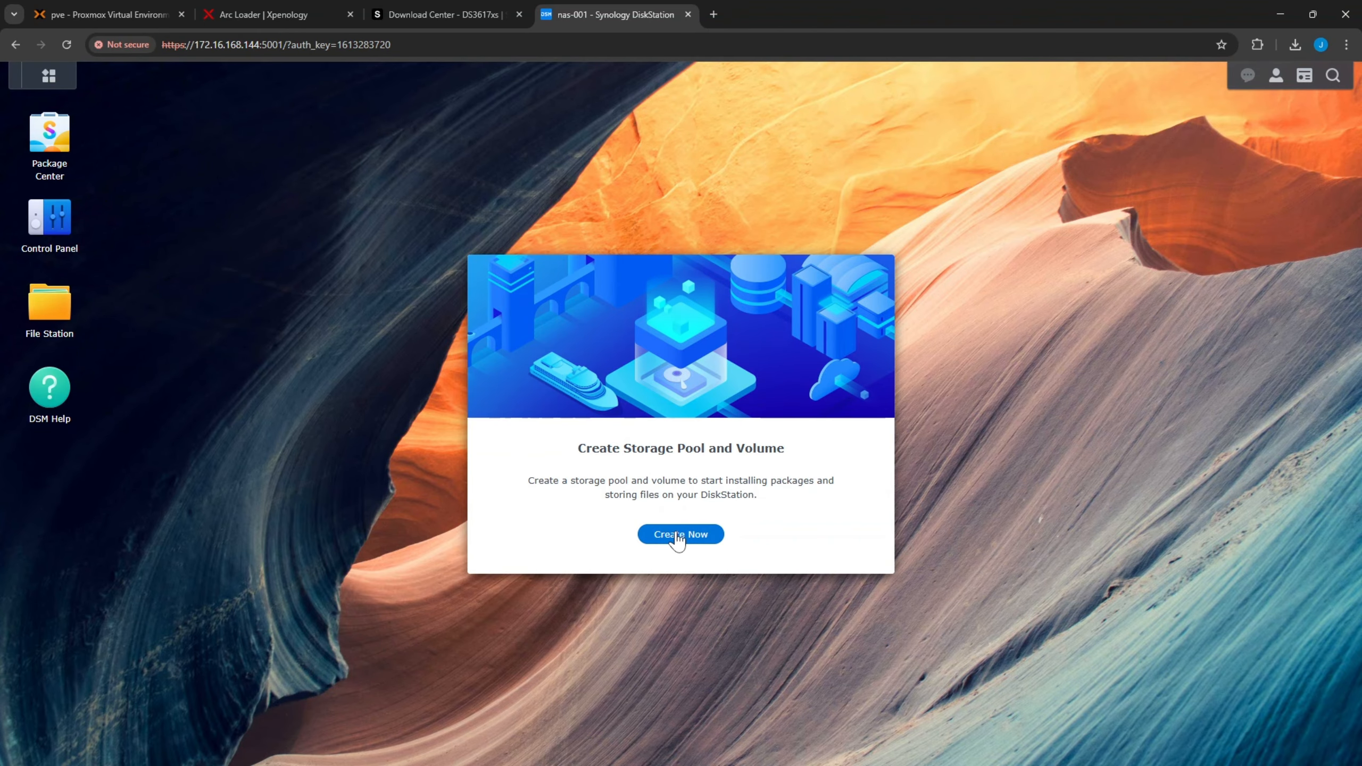
{"action": "left_click", "coordinate": [677, 534]}
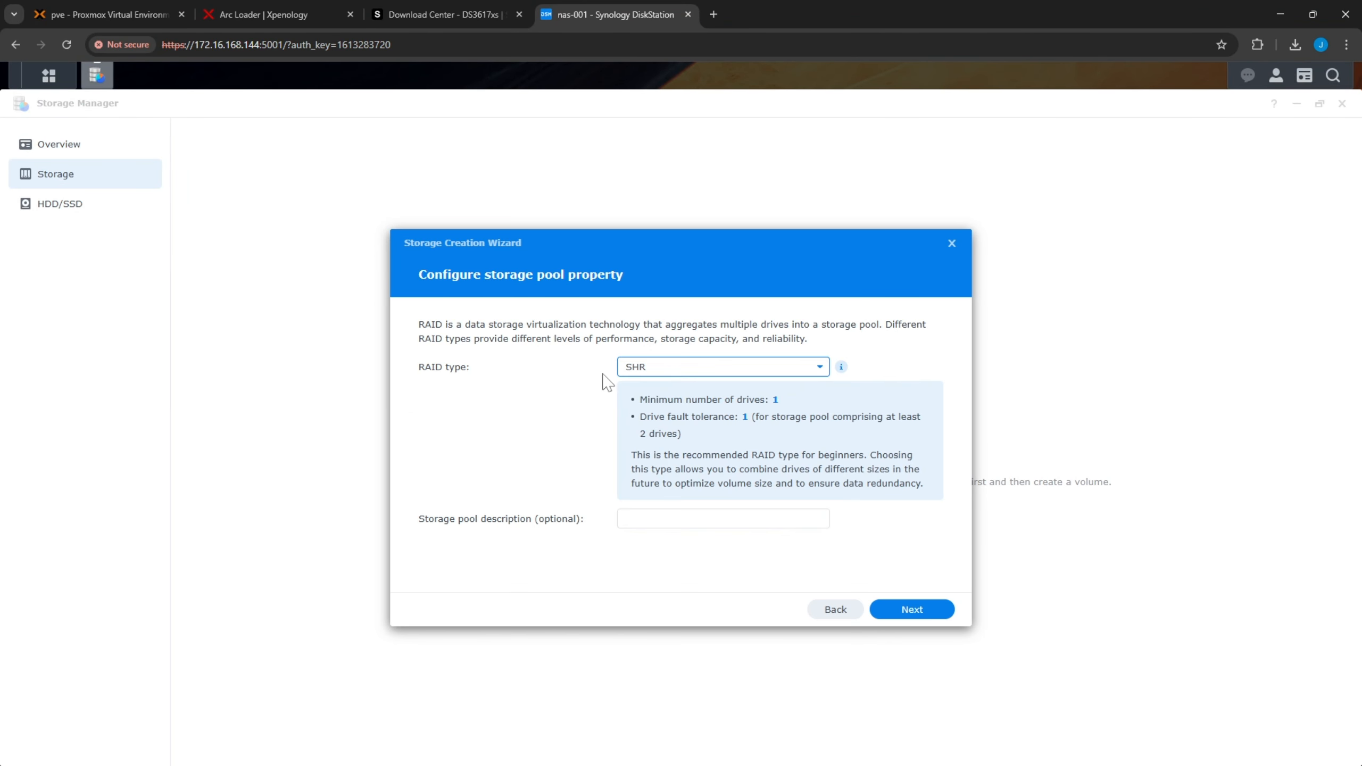
{"action": "left_click", "coordinate": [696, 606]}
{"action": "left_click", "coordinate": [688, 370]}
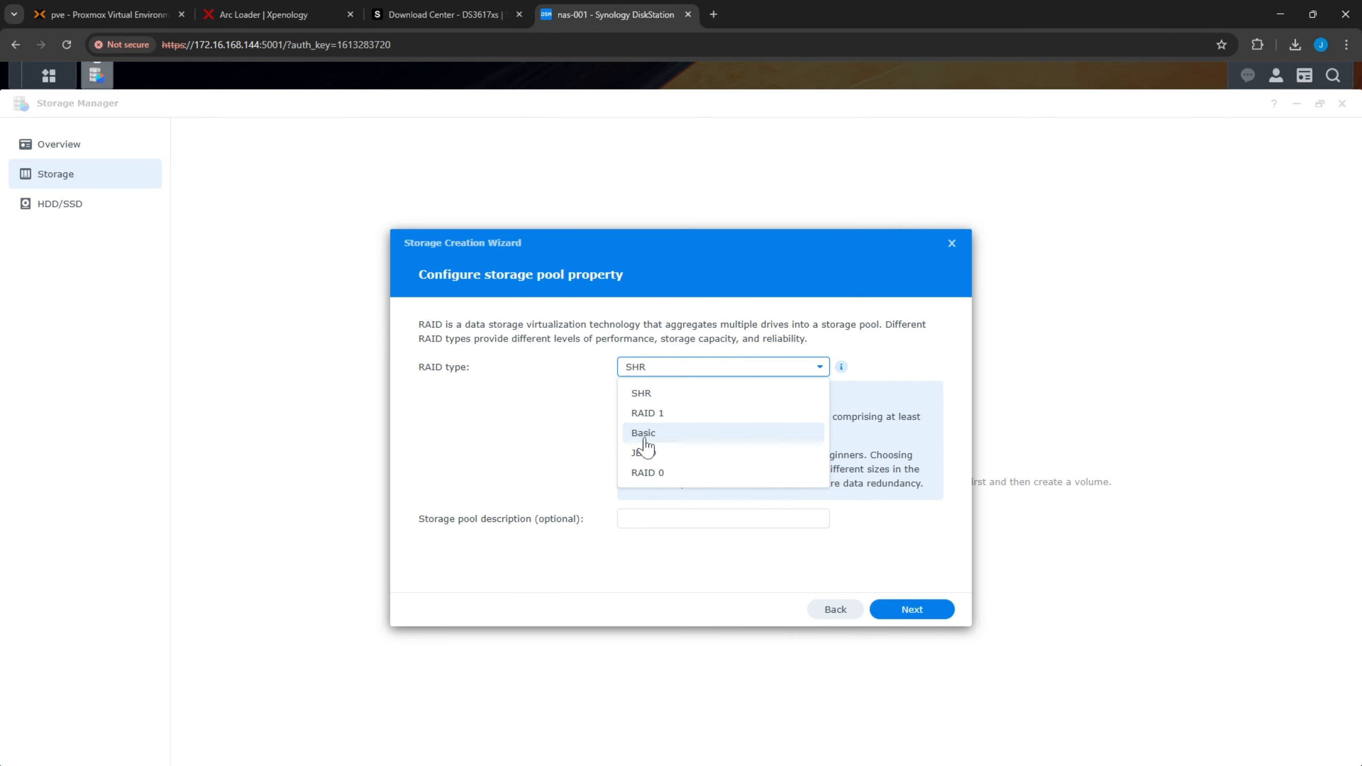
{"action": "left_click", "coordinate": [645, 434]}
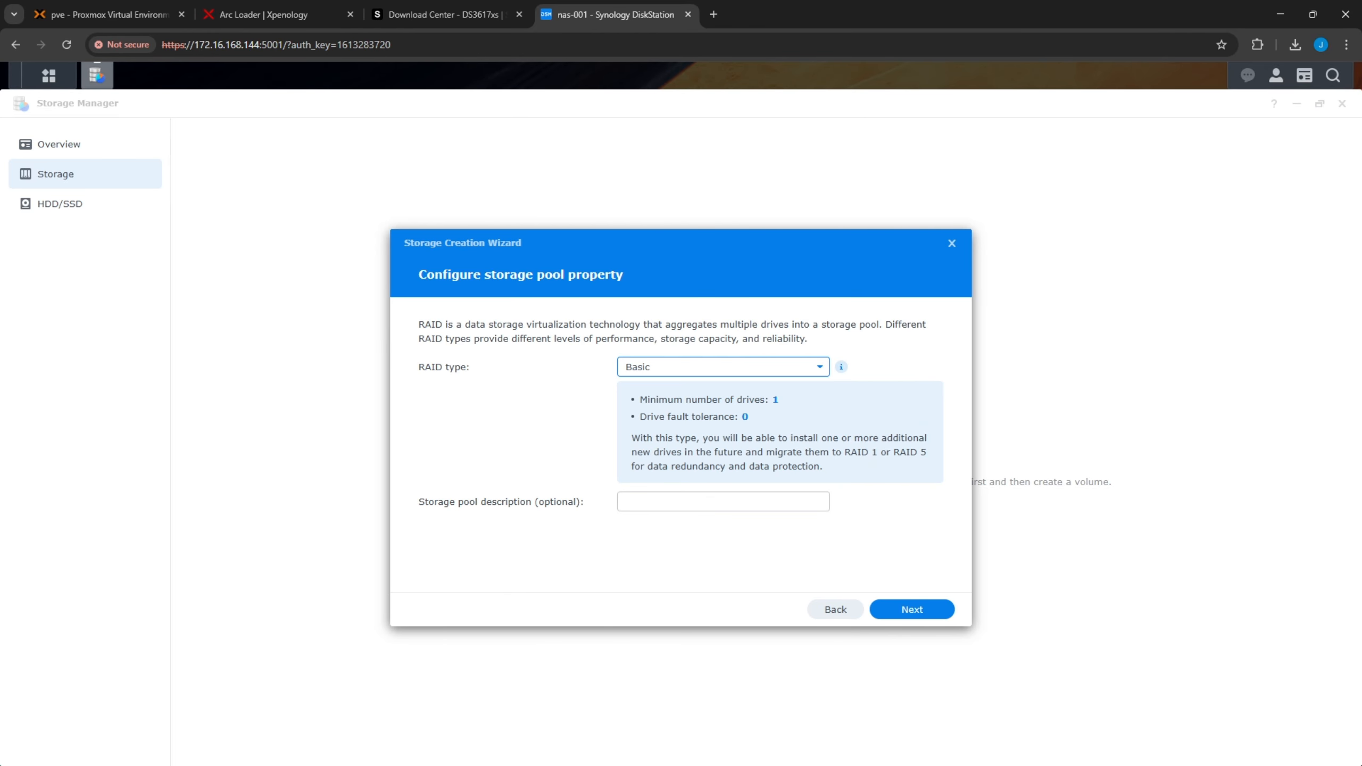
{"action": "left_click", "coordinate": [649, 502]}
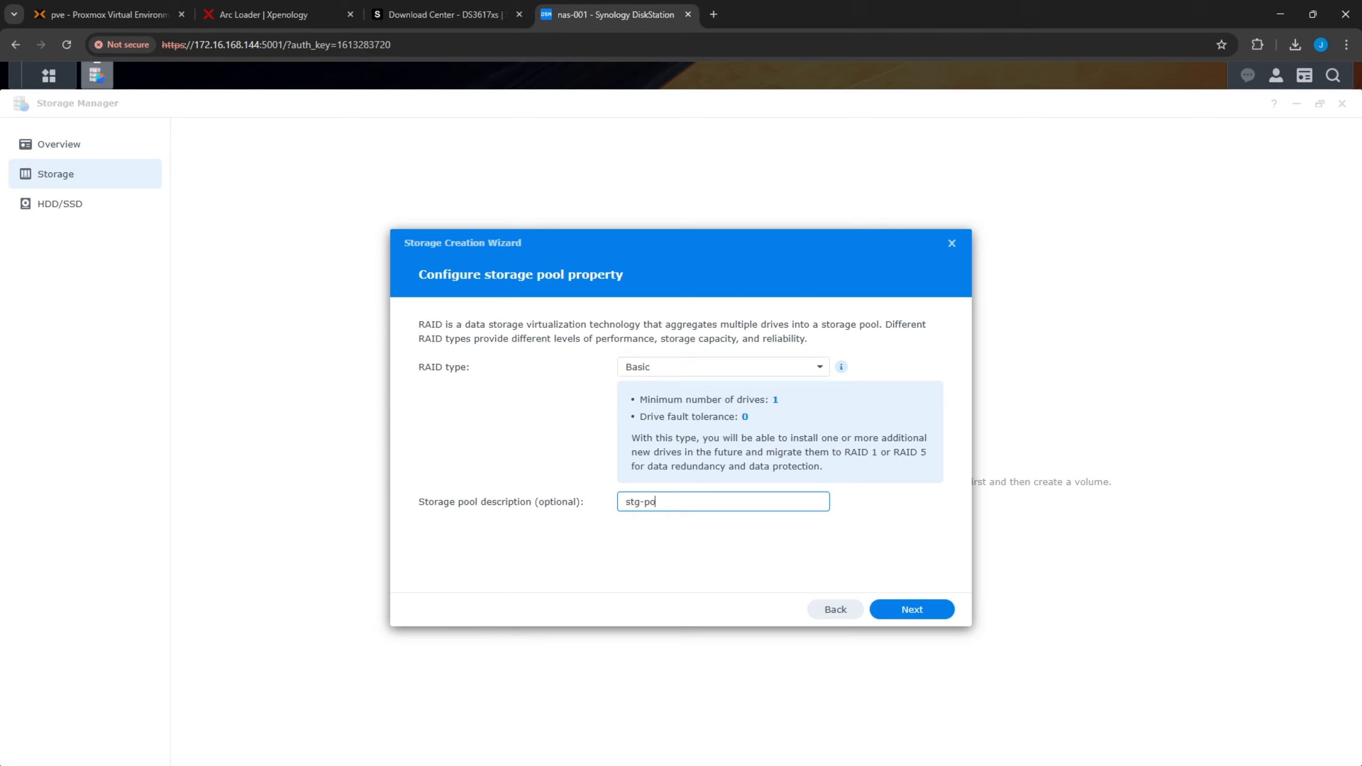
{"action": "left_click", "coordinate": [910, 610]}
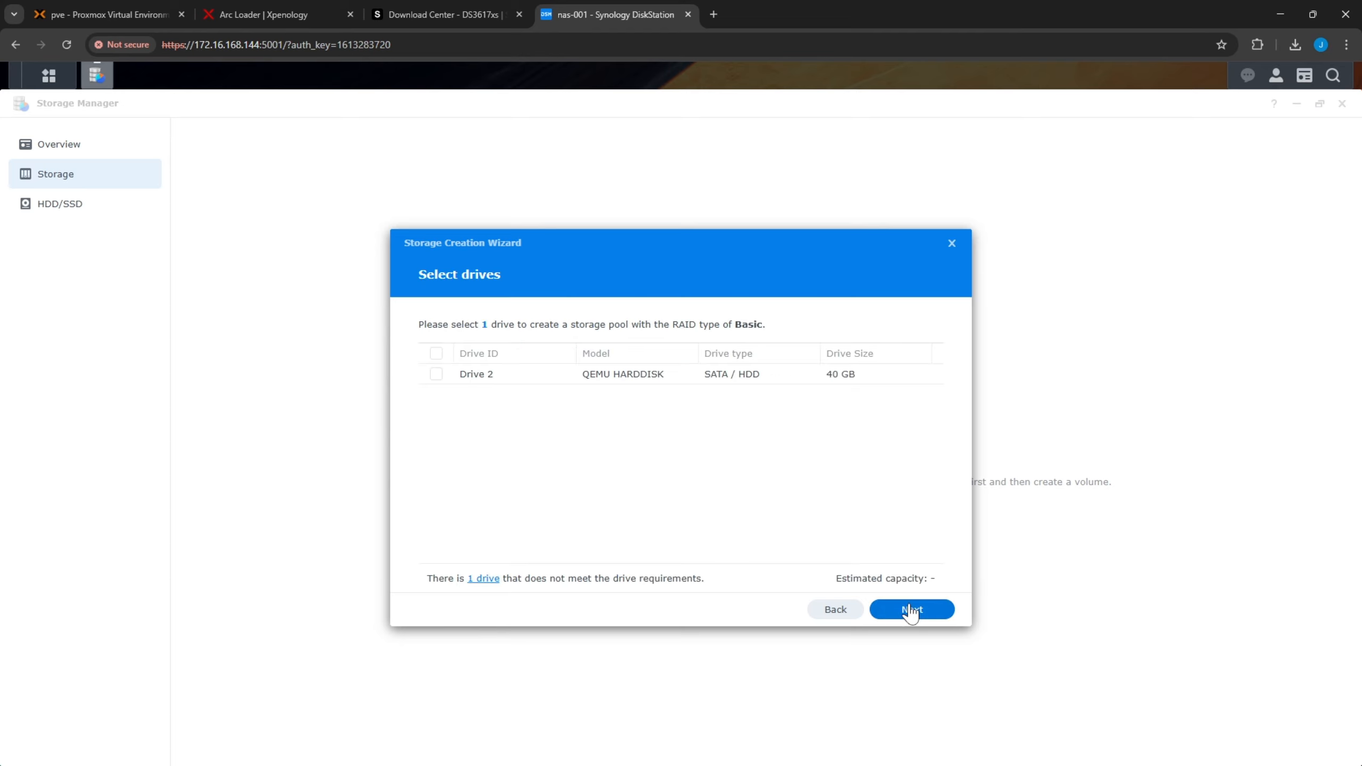
Select Drive 2 for the storage pool, accept the drive compatibility notice and skip the drive check.
{"action": "left_click", "coordinate": [436, 375]}
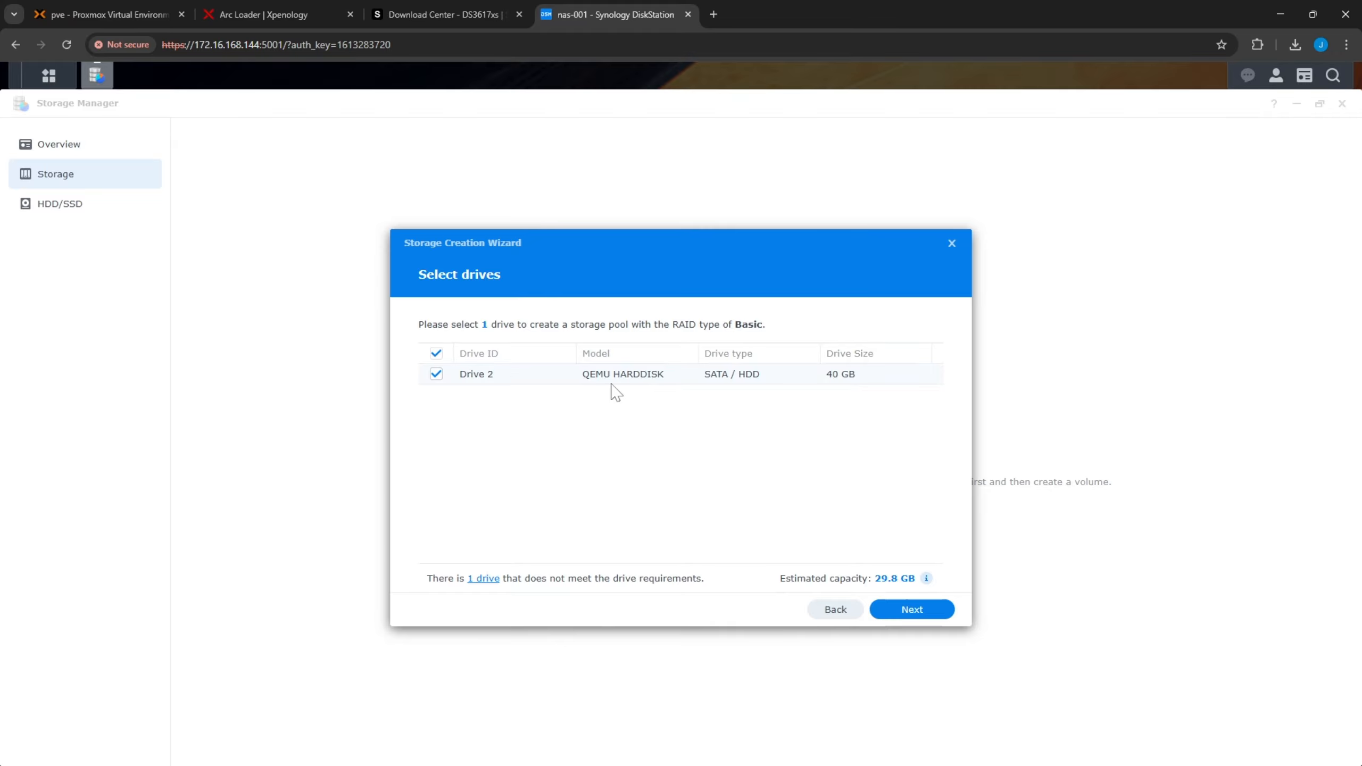
{"action": "left_click", "coordinate": [911, 610]}
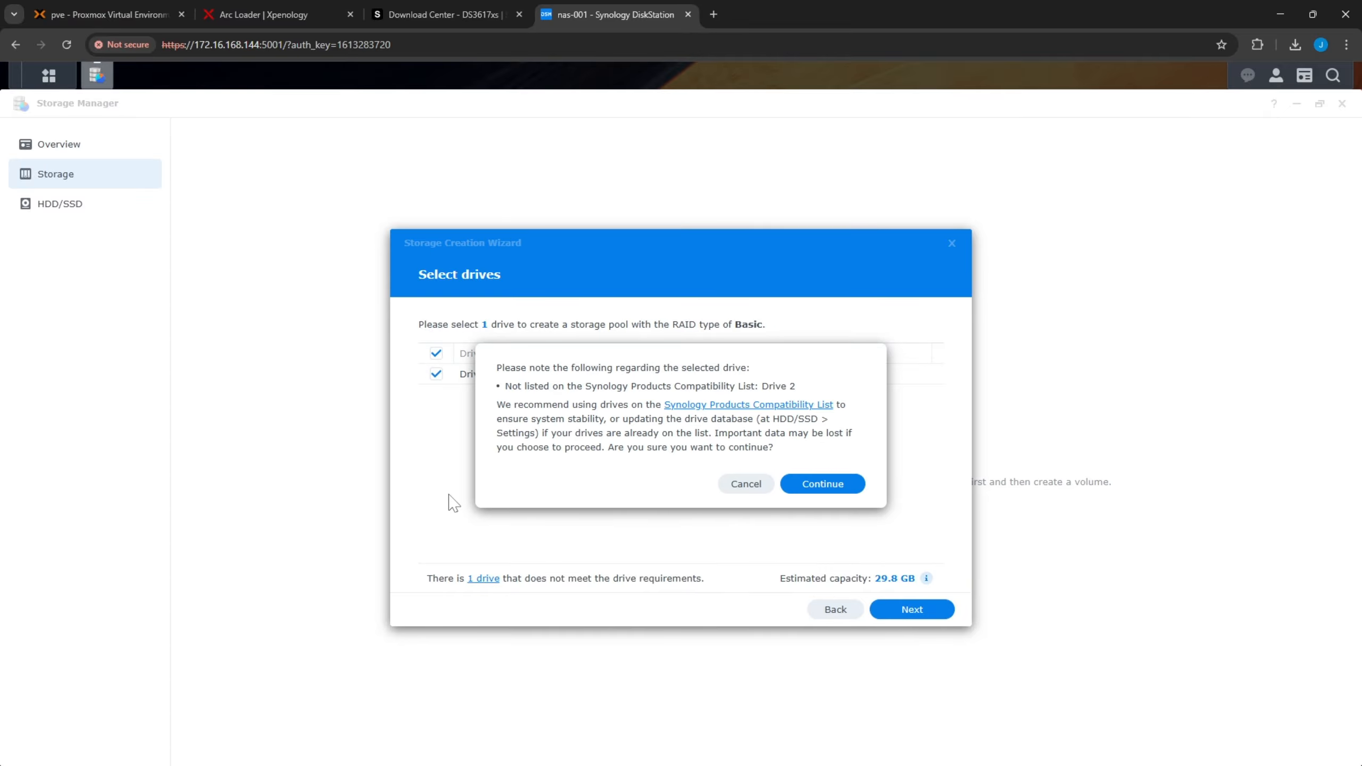
{"action": "left_click", "coordinate": [825, 480]}
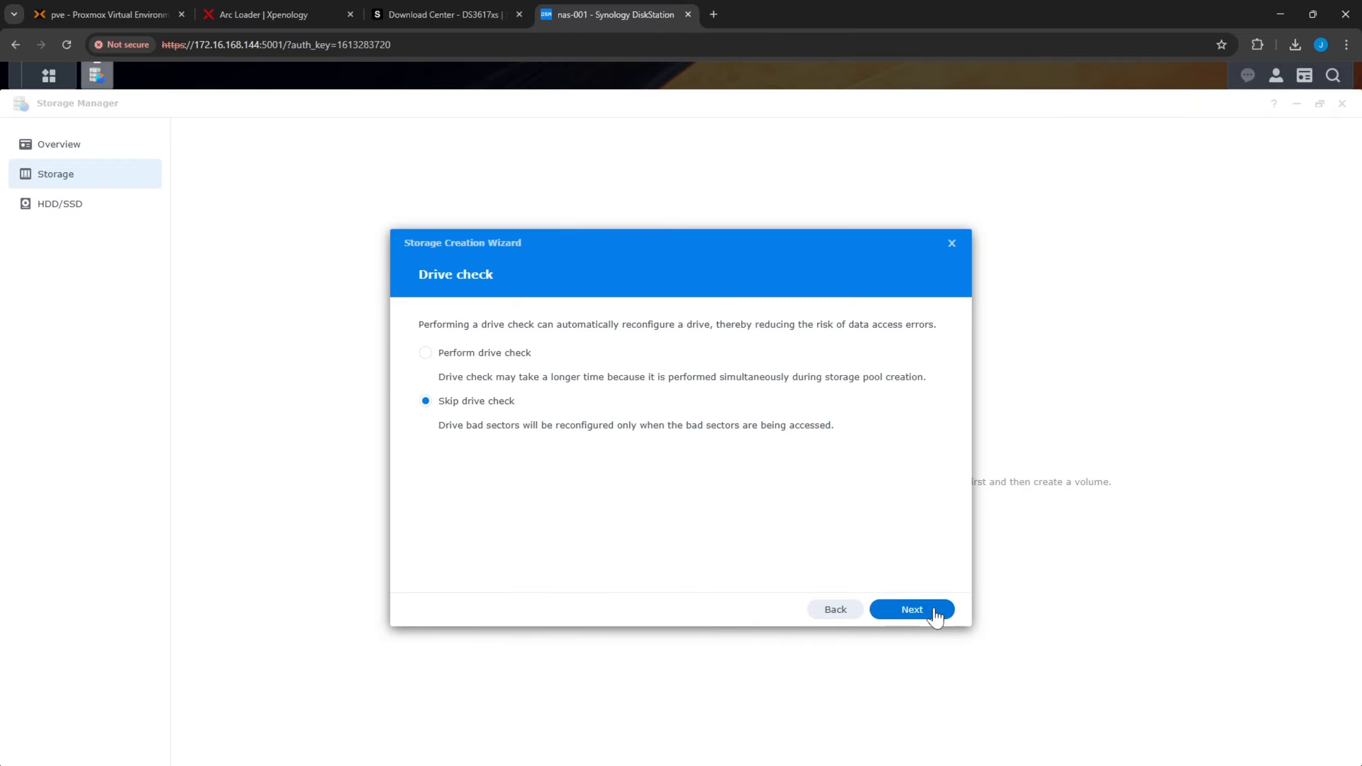
{"action": "left_click", "coordinate": [911, 610]}
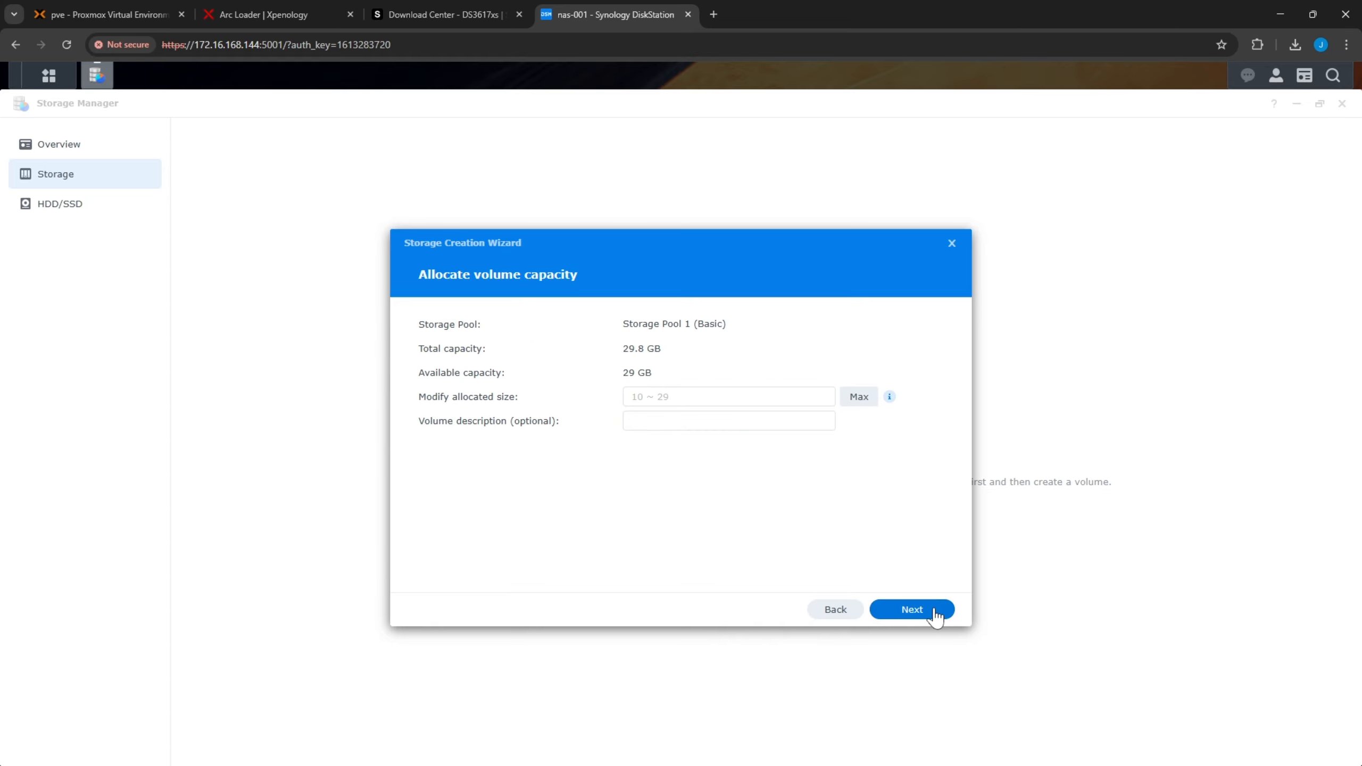
Allocate 29 GB to the new volume, leaving its description empty.
{"action": "left_click", "coordinate": [688, 398]}
{"action": "left_click", "coordinate": [623, 377]}
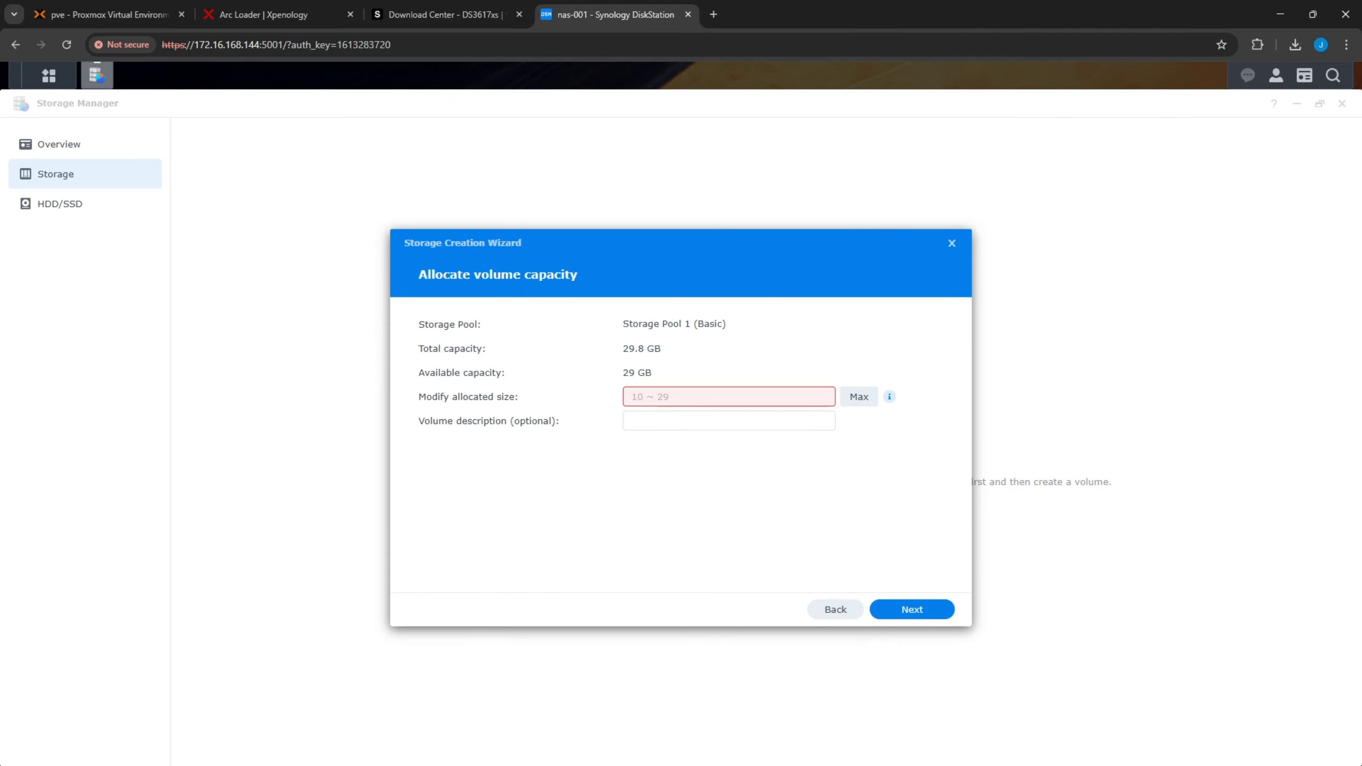
{"action": "left_click", "coordinate": [663, 396]}
{"action": "type", "text": "29"}
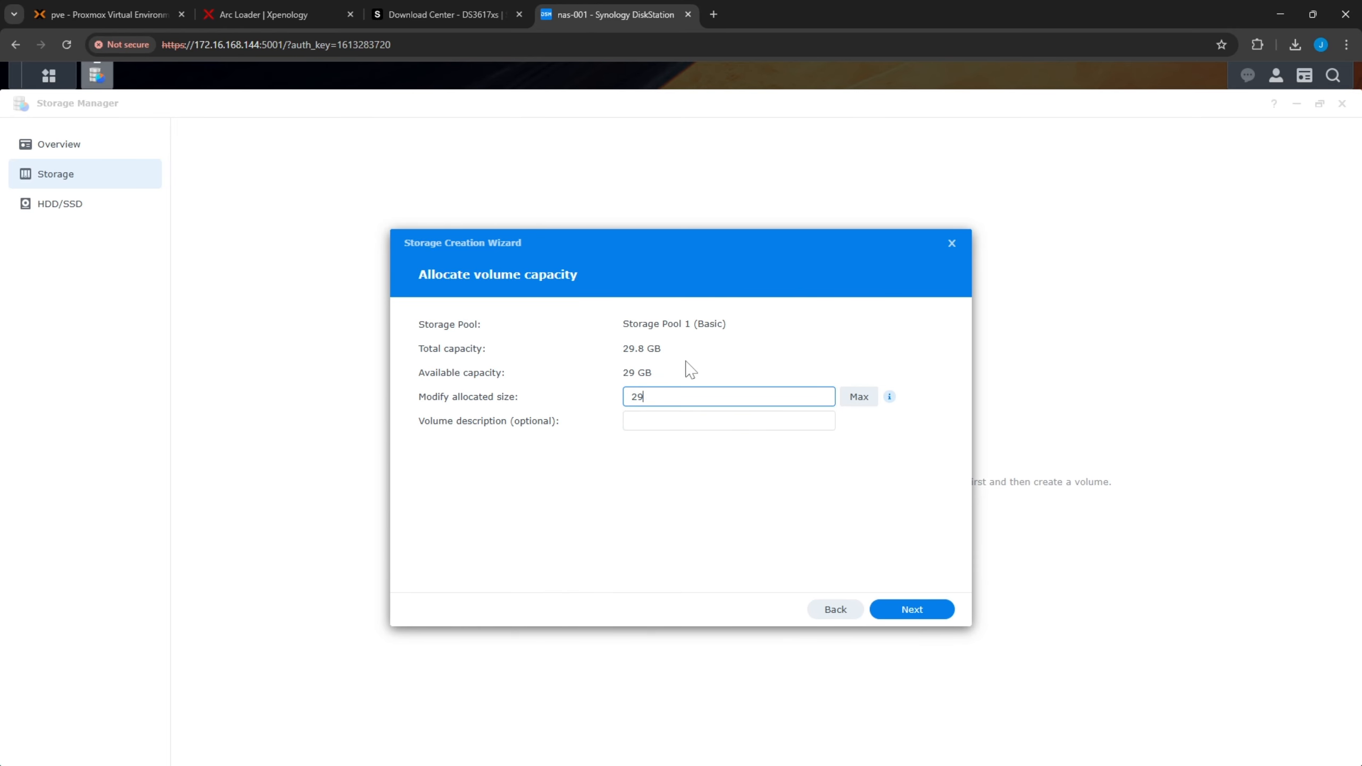
{"action": "left_click", "coordinate": [731, 354]}
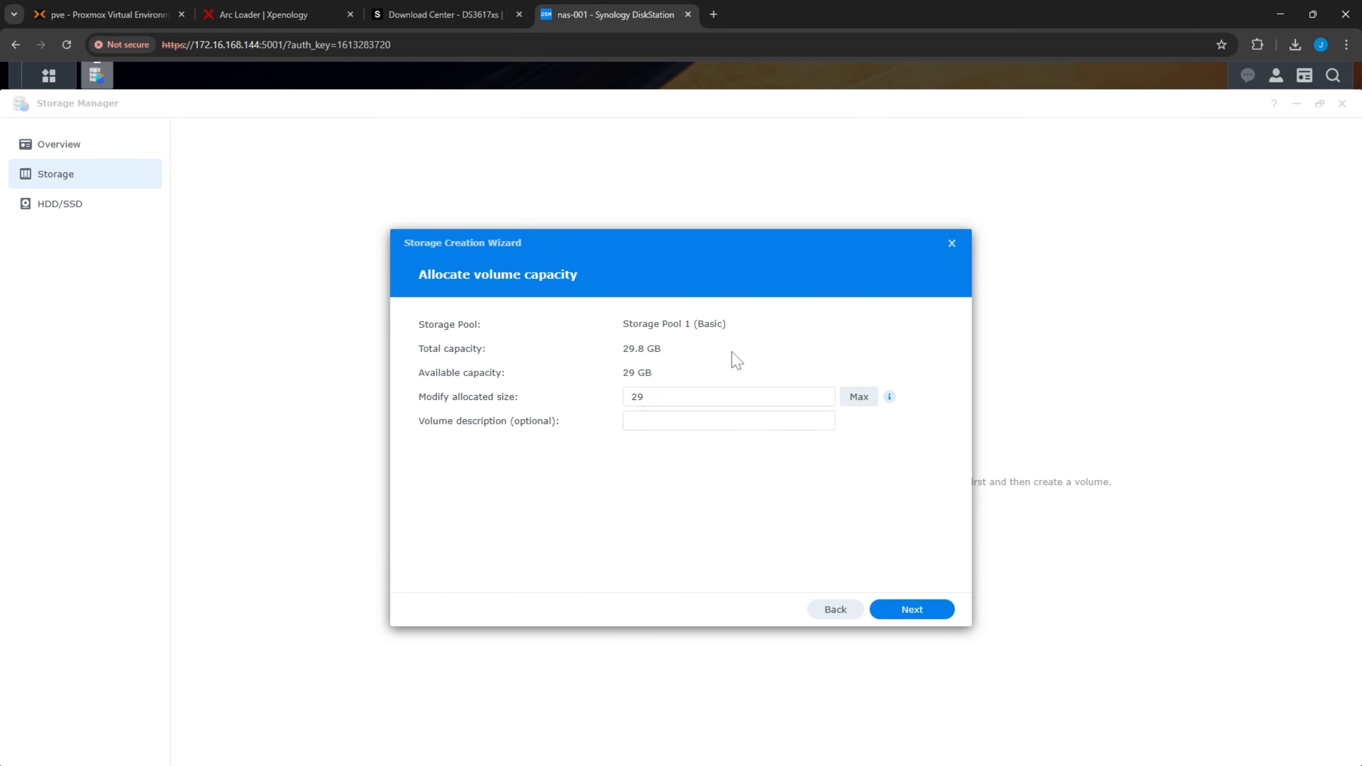
{"action": "left_click", "coordinate": [907, 613]}
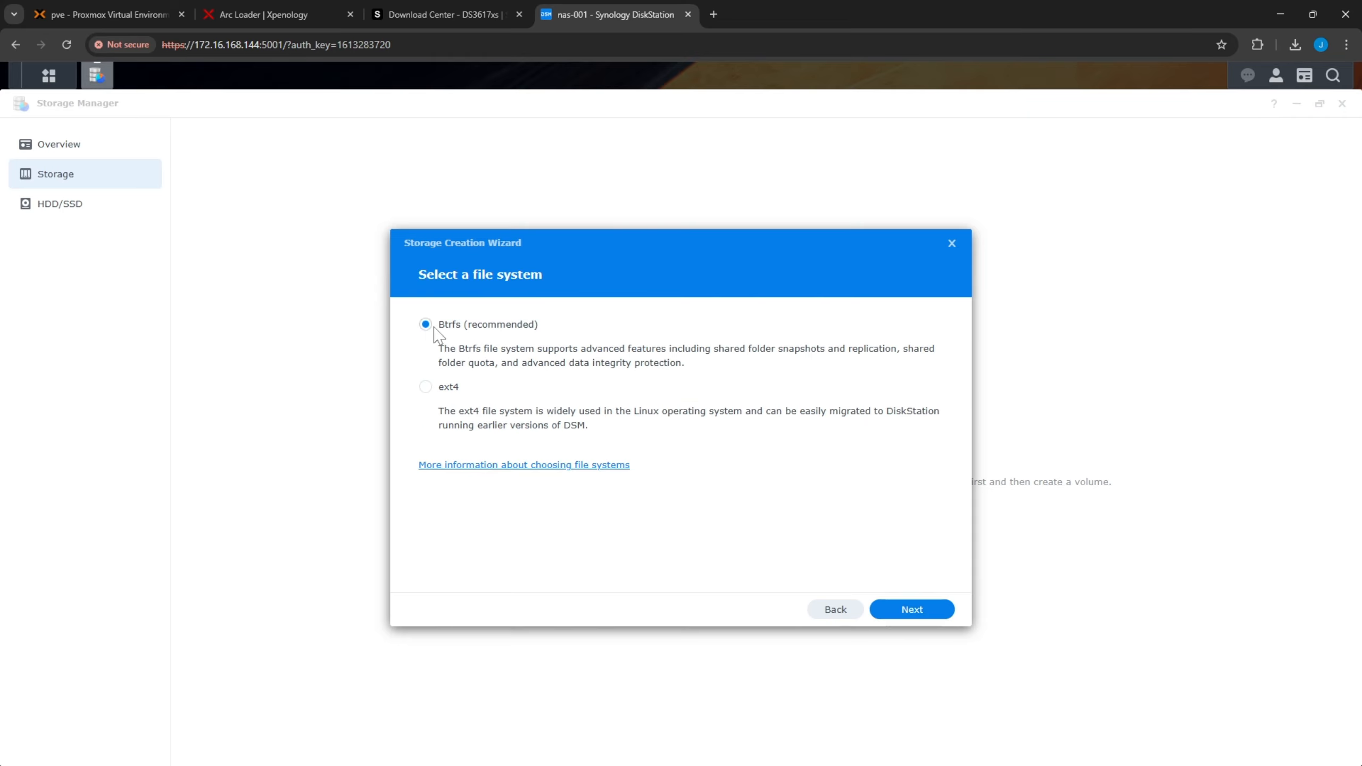
Create the pool and volume with the Btrfs file system, accept erasing the drive, and close Storage Manager.
{"action": "left_click", "coordinate": [912, 611]}
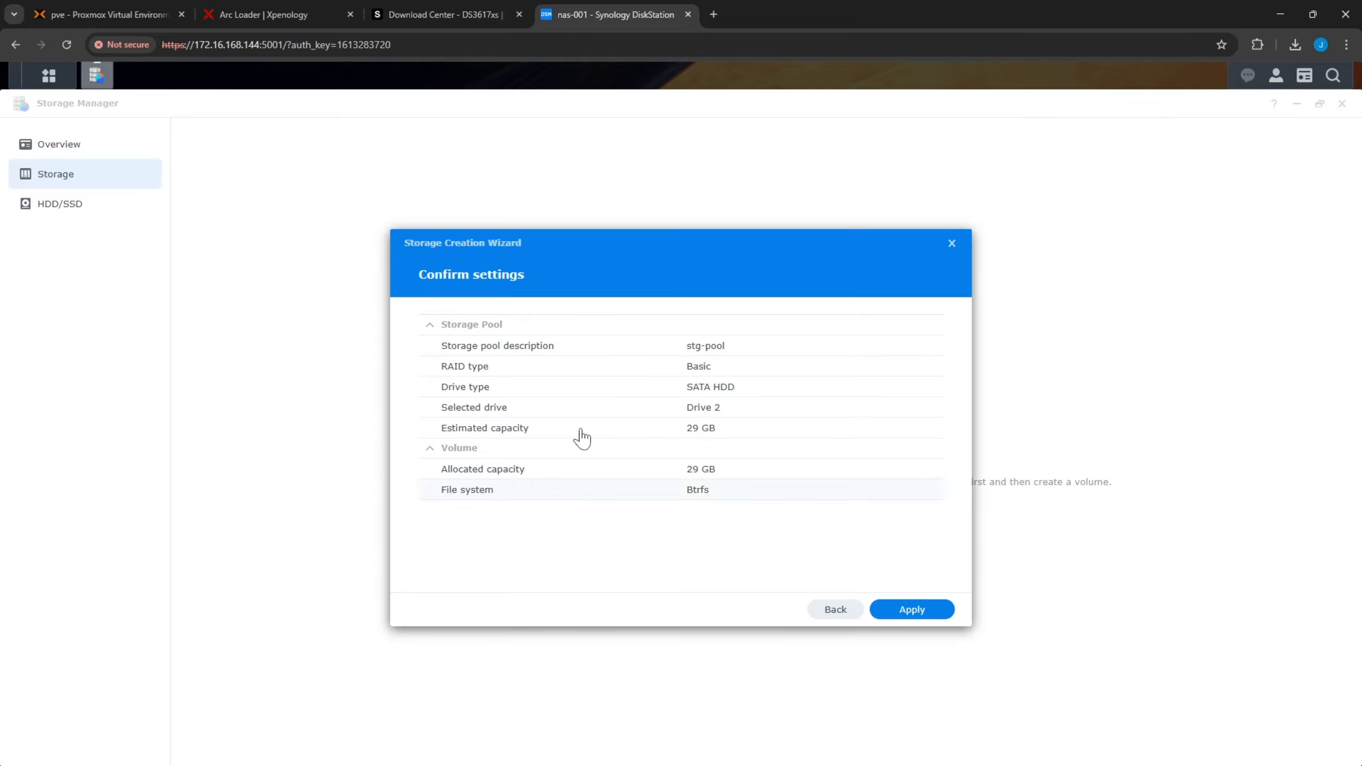
{"action": "left_click", "coordinate": [924, 611]}
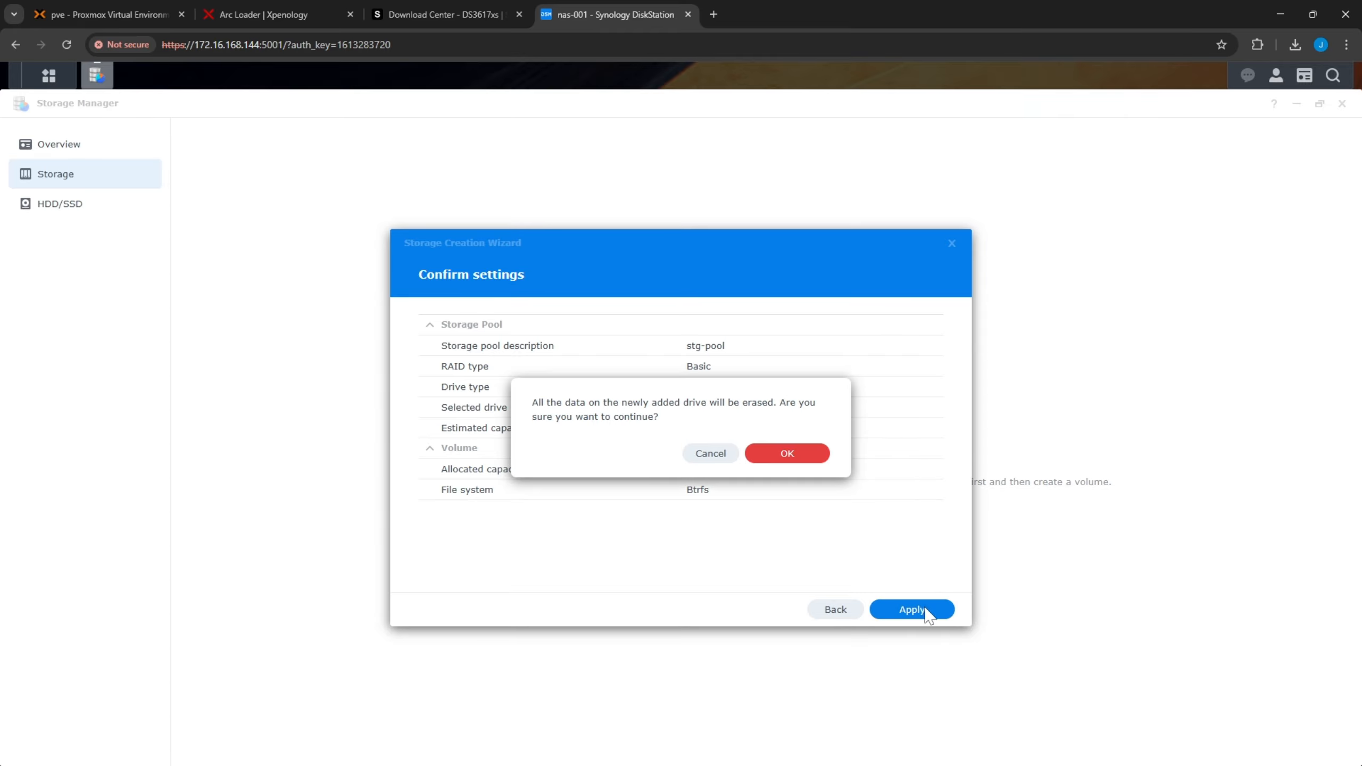
{"action": "left_click", "coordinate": [787, 455]}
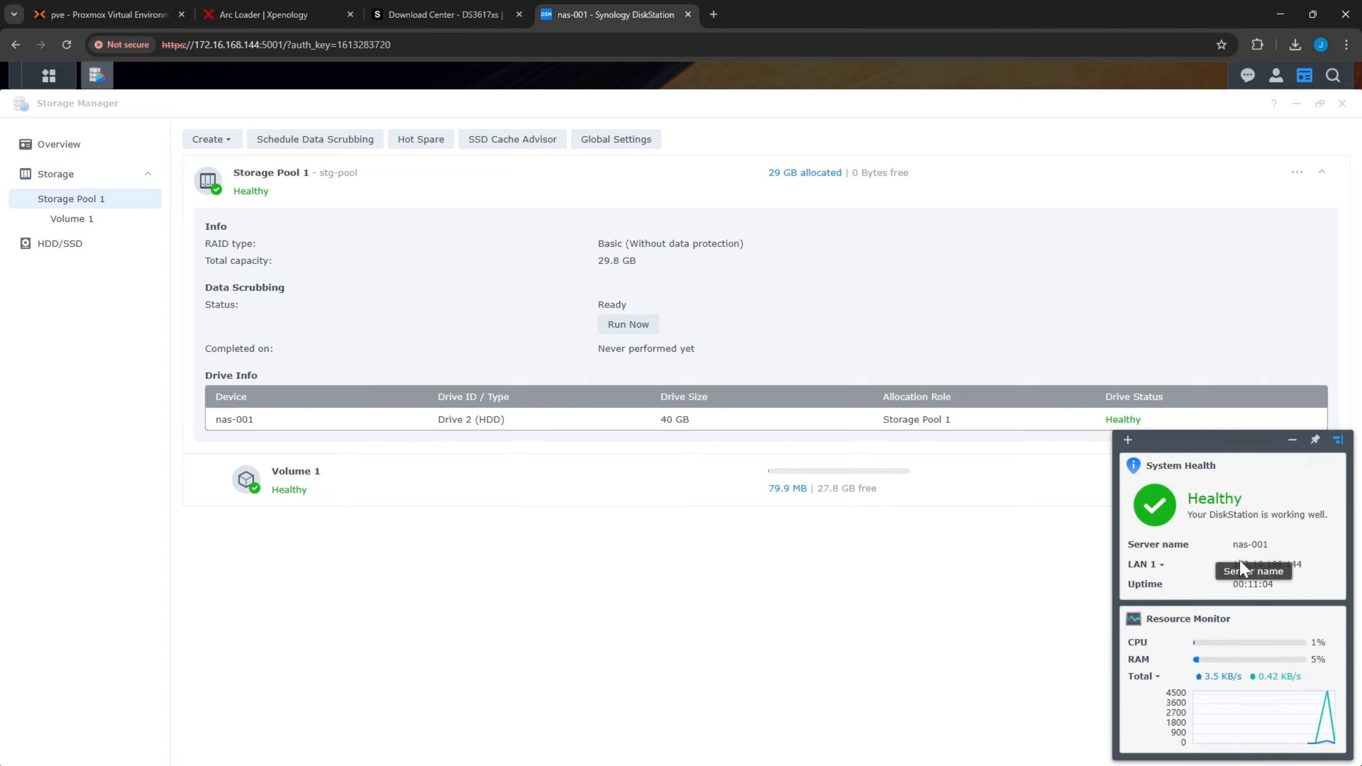
{"action": "left_click", "coordinate": [1293, 441]}
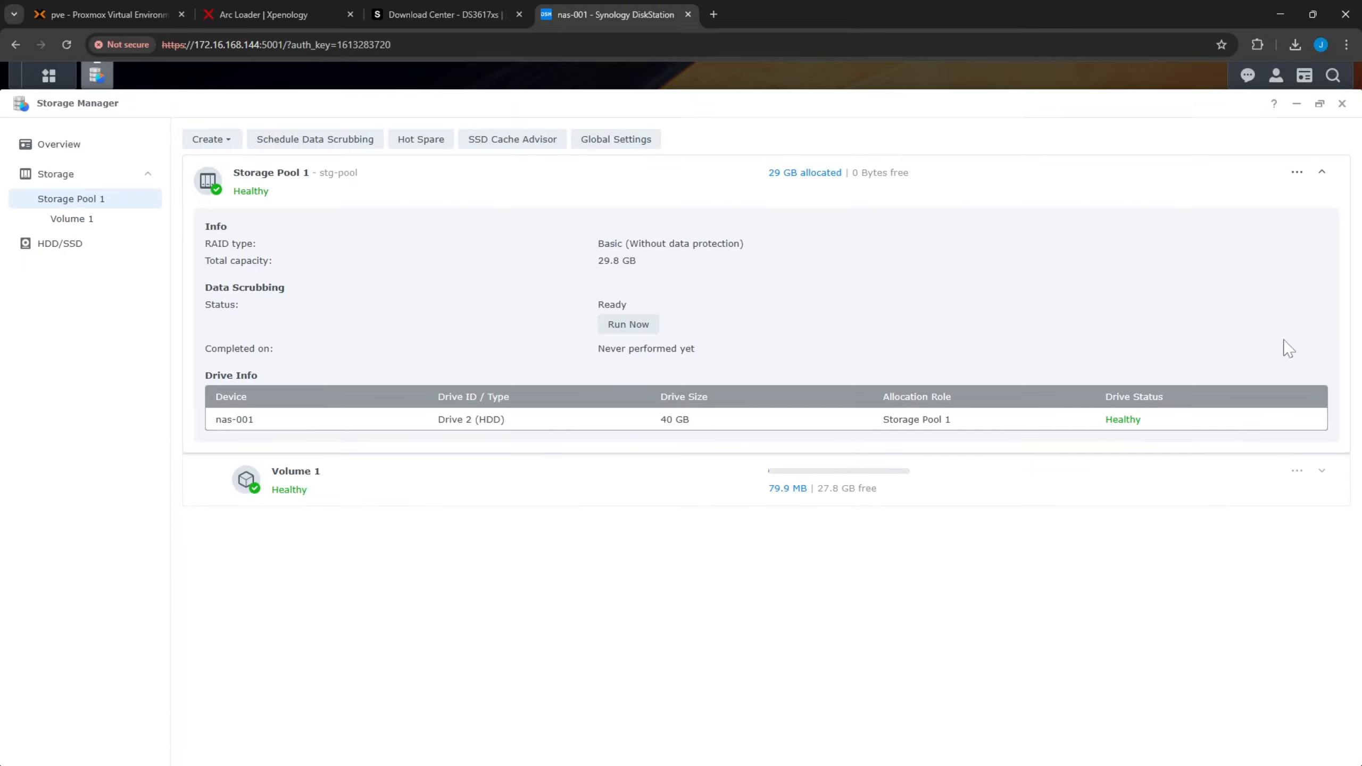
{"action": "left_click", "coordinate": [1341, 105]}
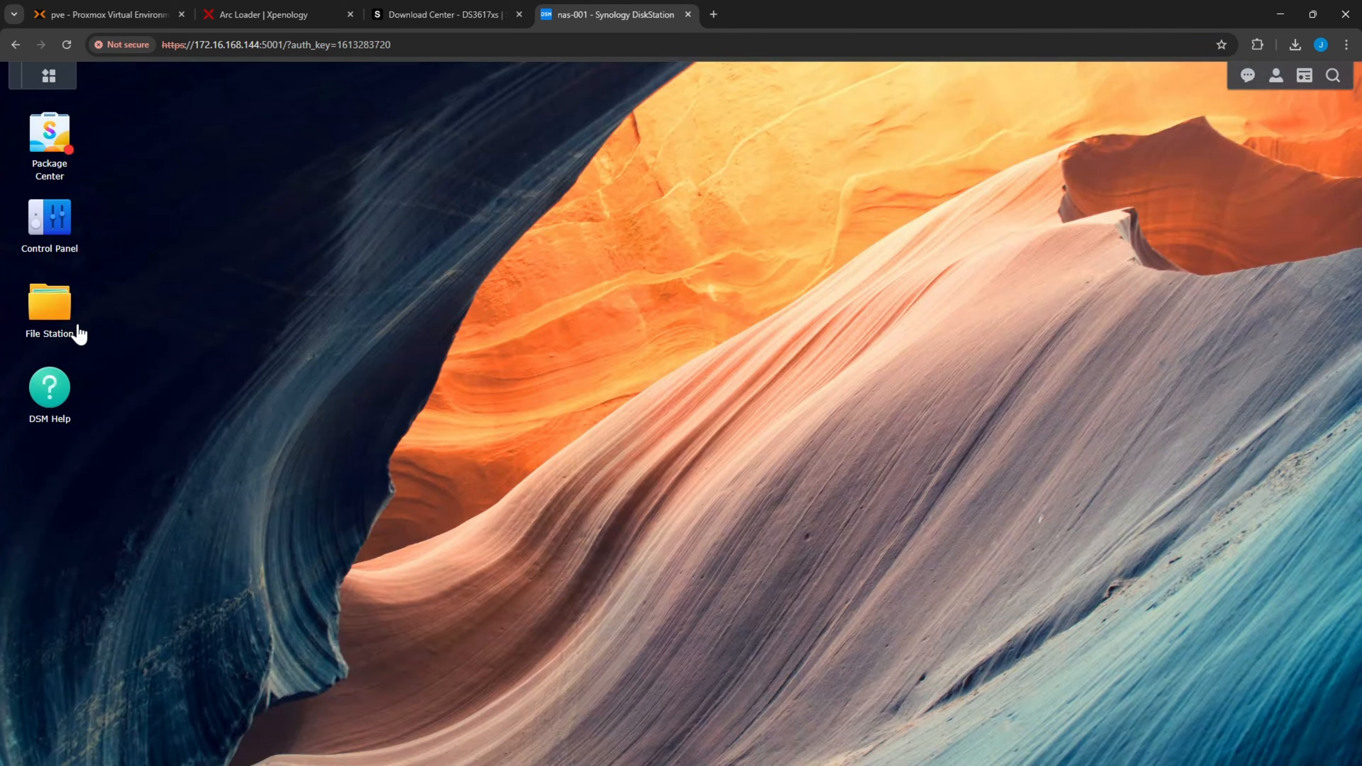
From File Station, start creating a shared folder named DATA on Volume 1 with the Recycle Bin restricted to administrators.
{"action": "left_click", "coordinate": [48, 320]}
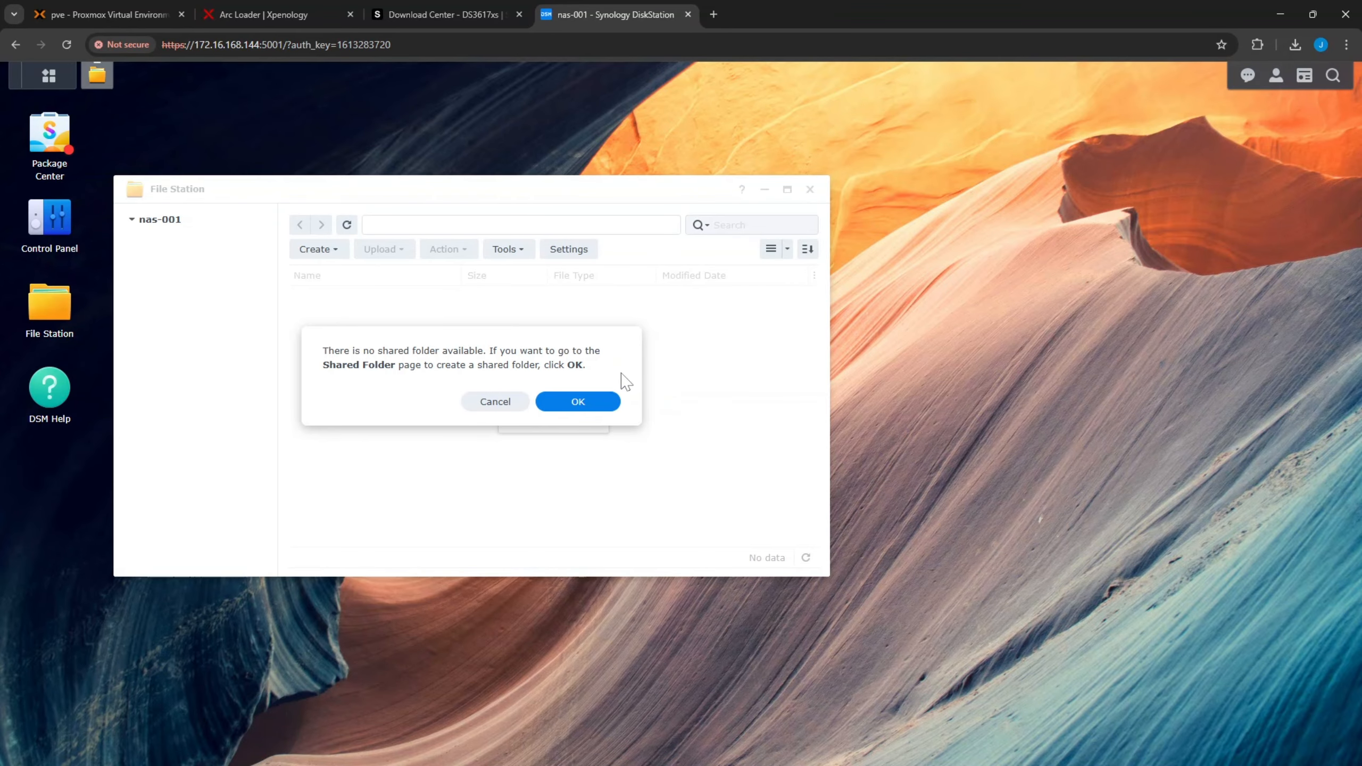
{"action": "left_click", "coordinate": [578, 401]}
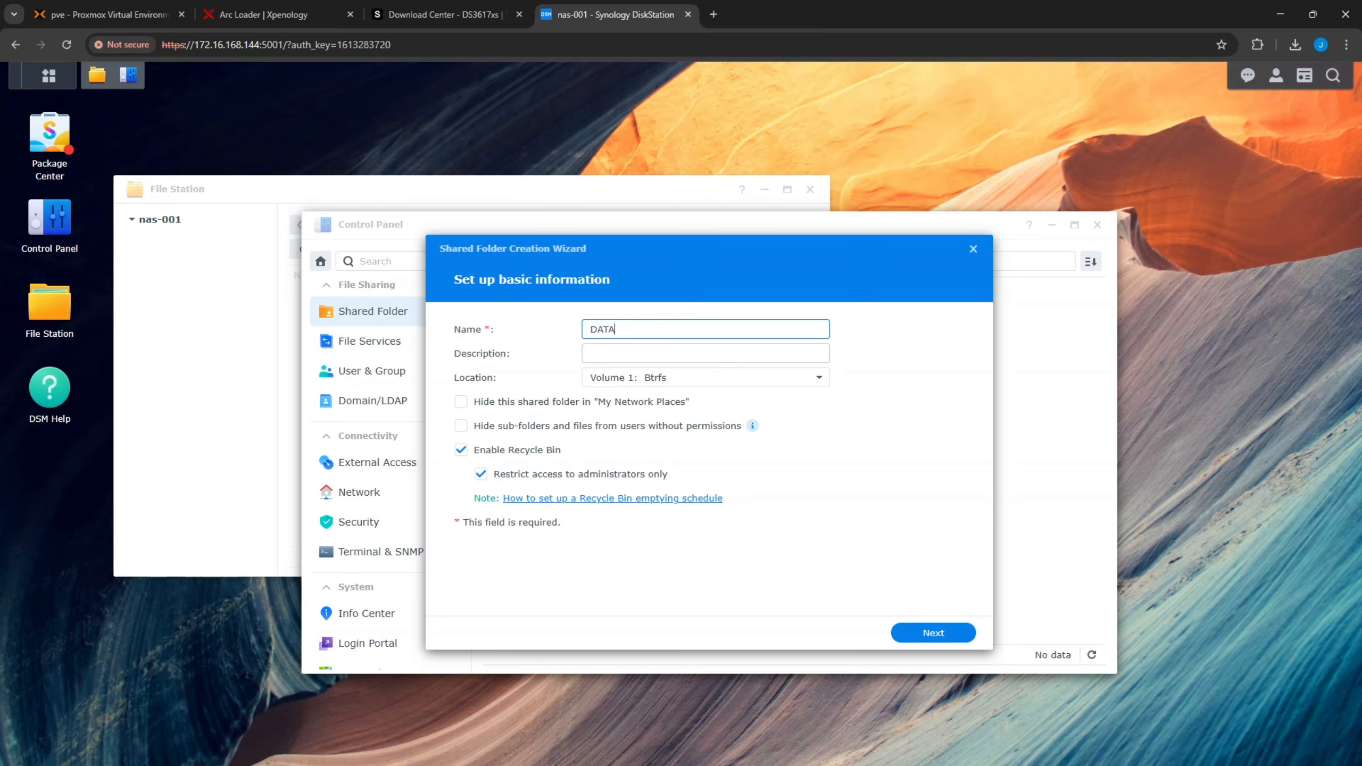
{"action": "left_click", "coordinate": [680, 381]}
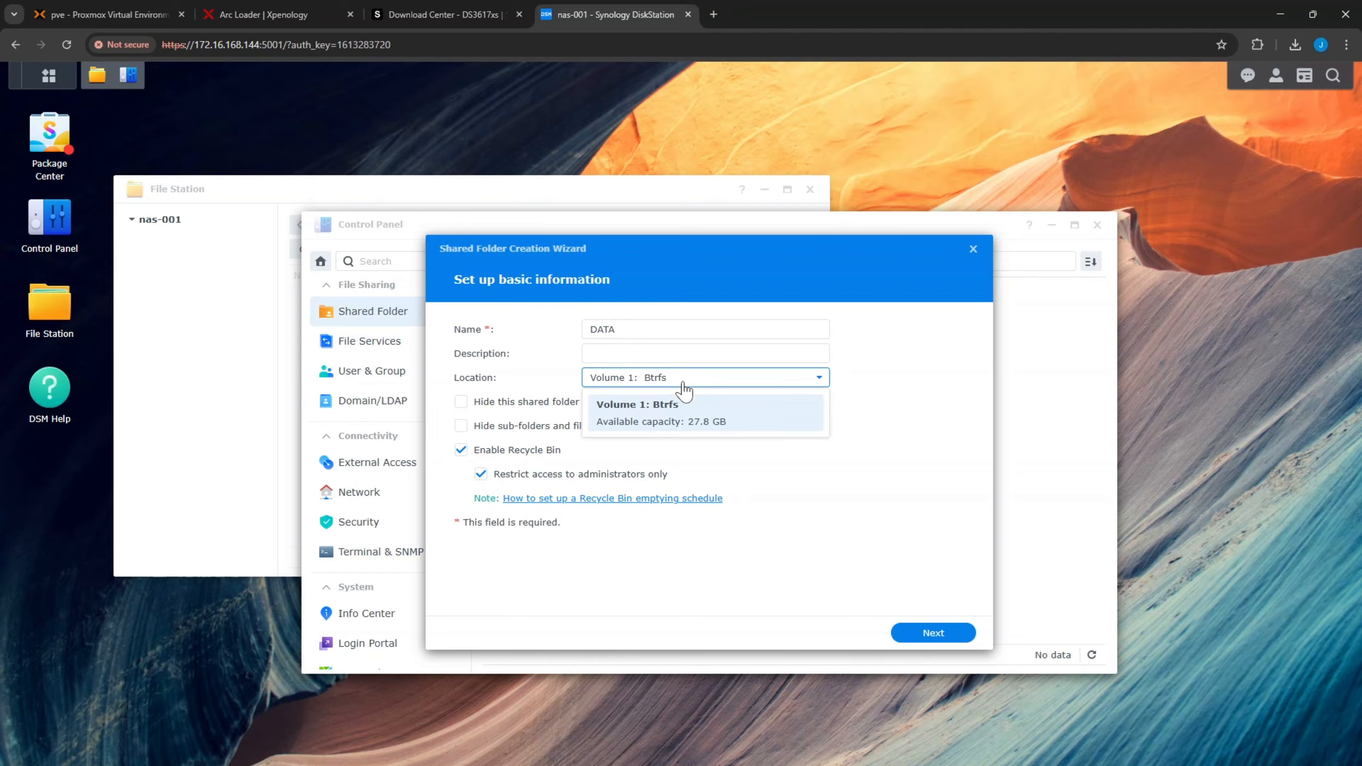
{"action": "left_click", "coordinate": [687, 418]}
{"action": "left_click", "coordinate": [694, 382]}
{"action": "left_click", "coordinate": [879, 466]}
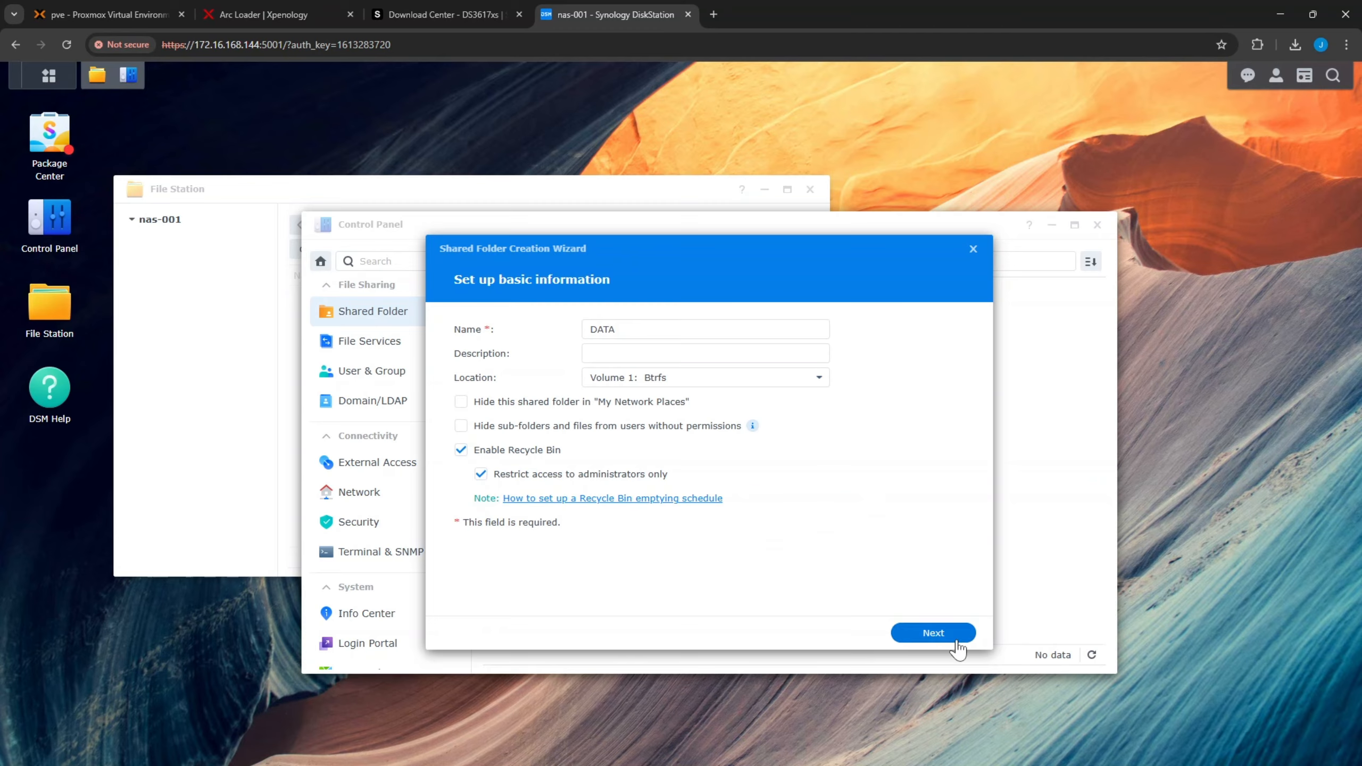
{"action": "left_click", "coordinate": [936, 634]}
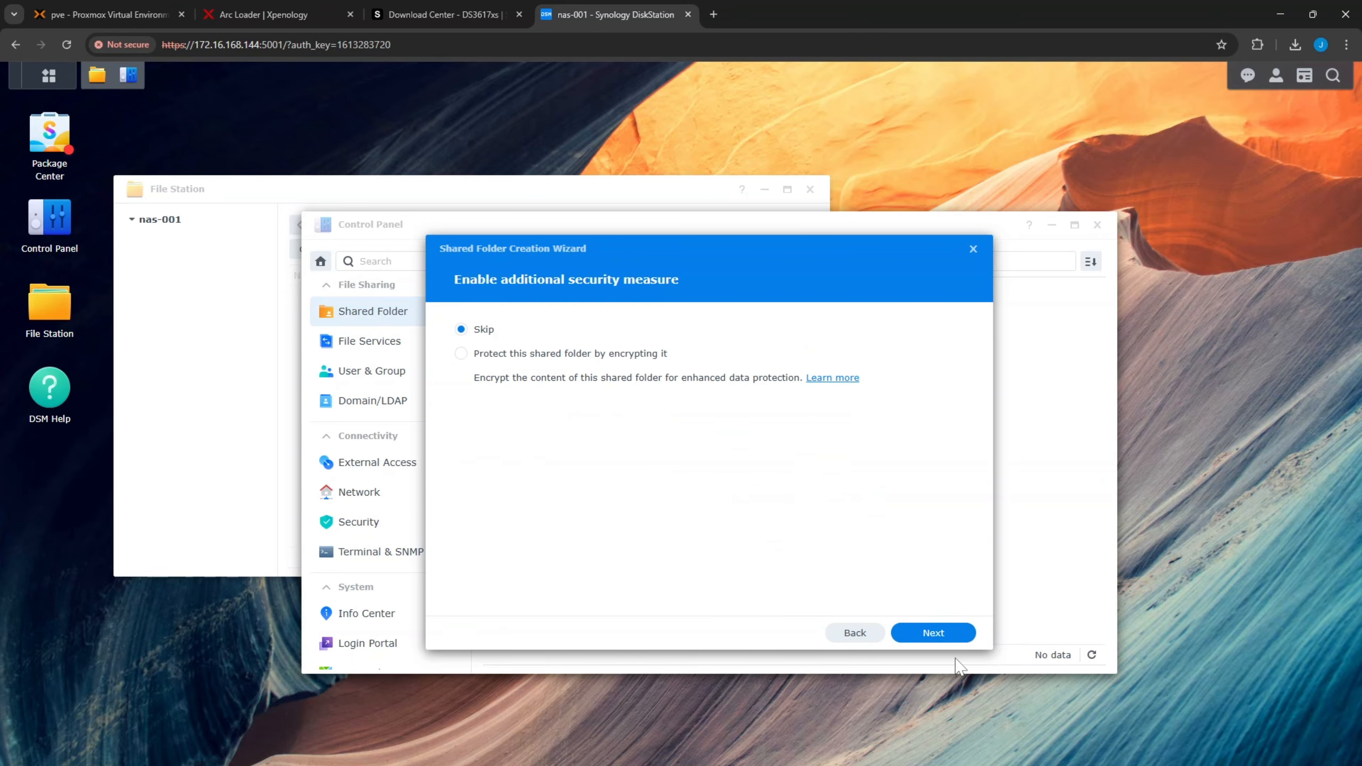
Finish creating the DATA shared folder without encryption, checksum or quota, keep the default user permissions, and close Control Panel.
{"action": "left_click", "coordinate": [932, 641]}
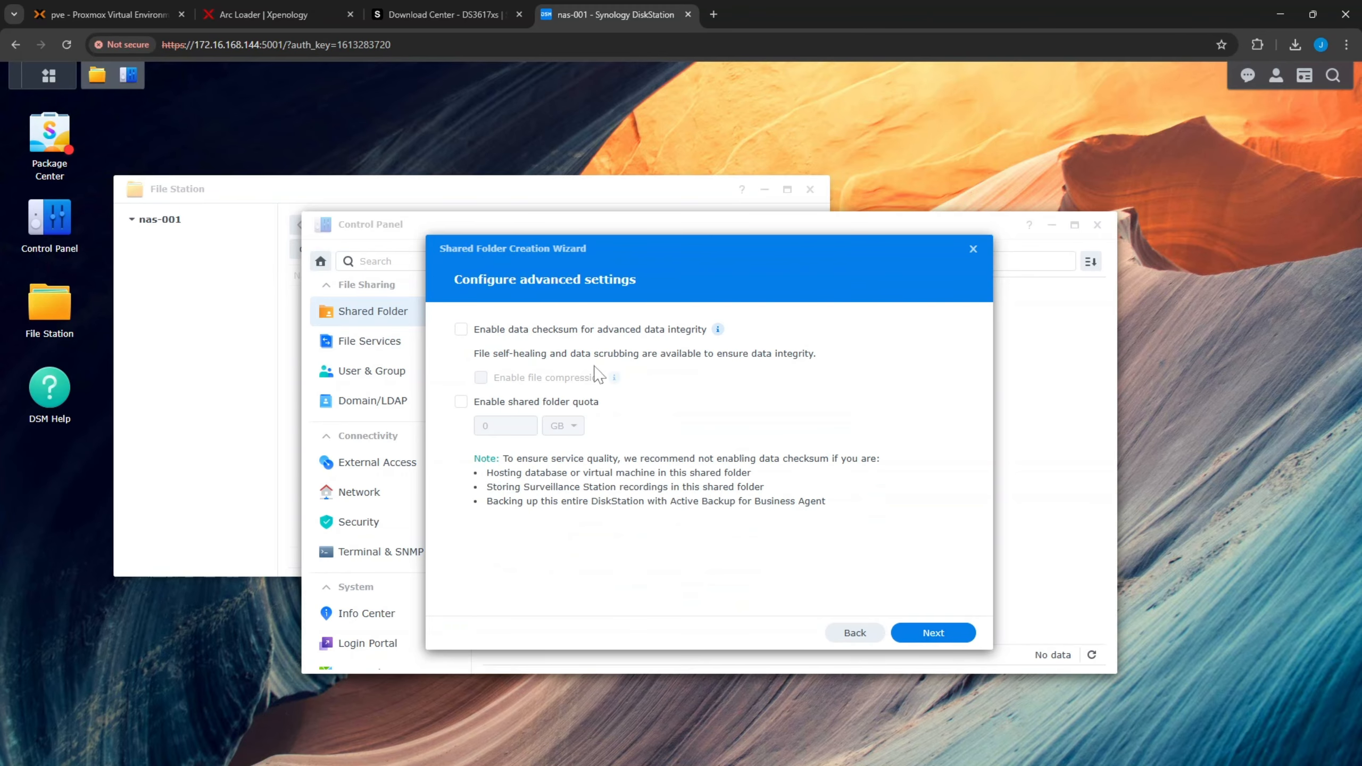
{"action": "left_click", "coordinate": [928, 636]}
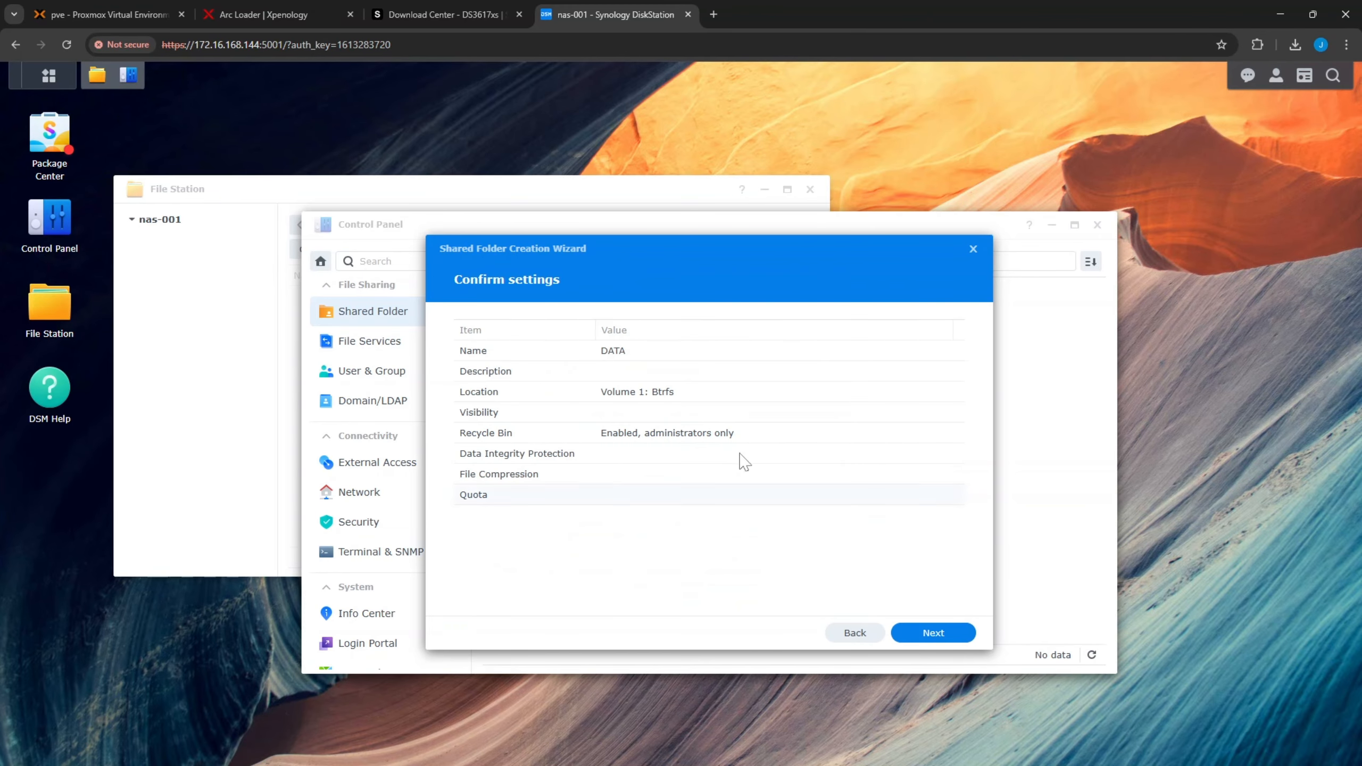
{"action": "left_click", "coordinate": [946, 633]}
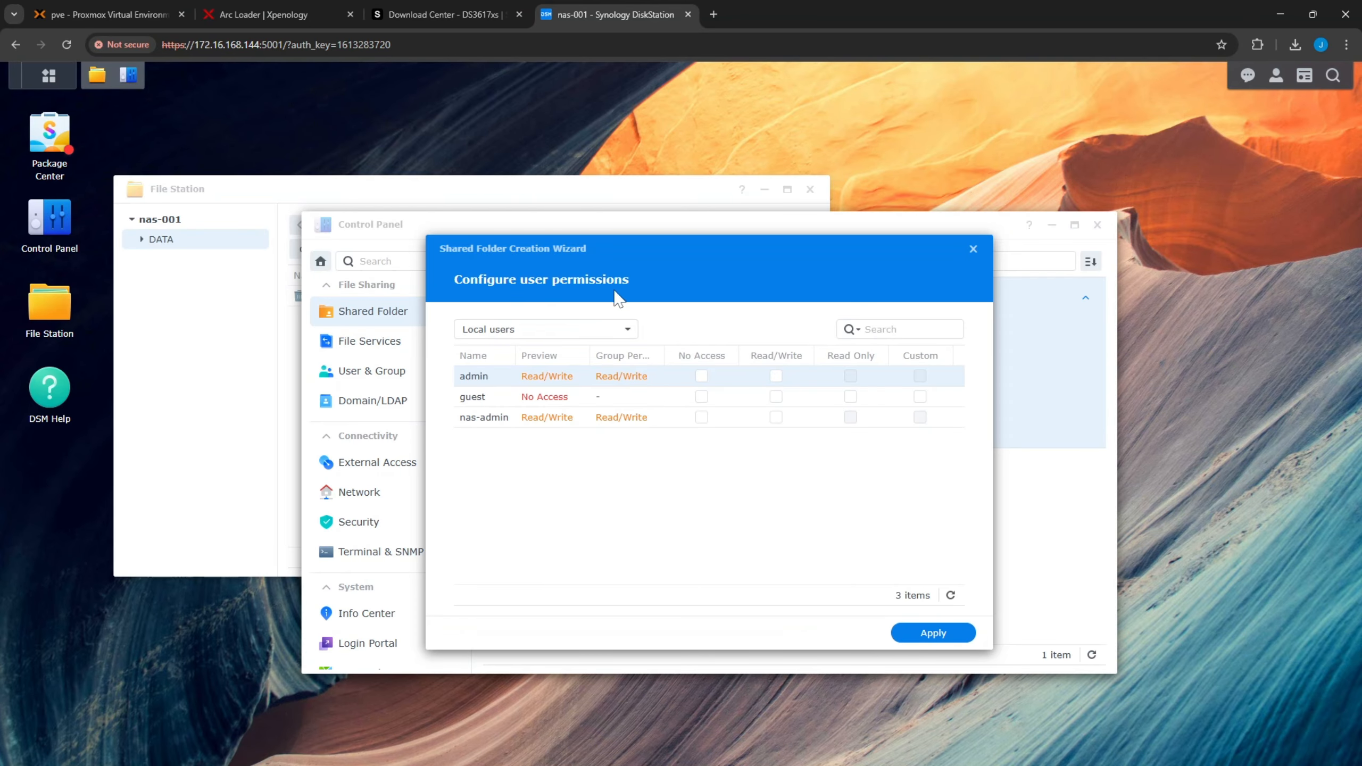
{"action": "left_click", "coordinate": [933, 632]}
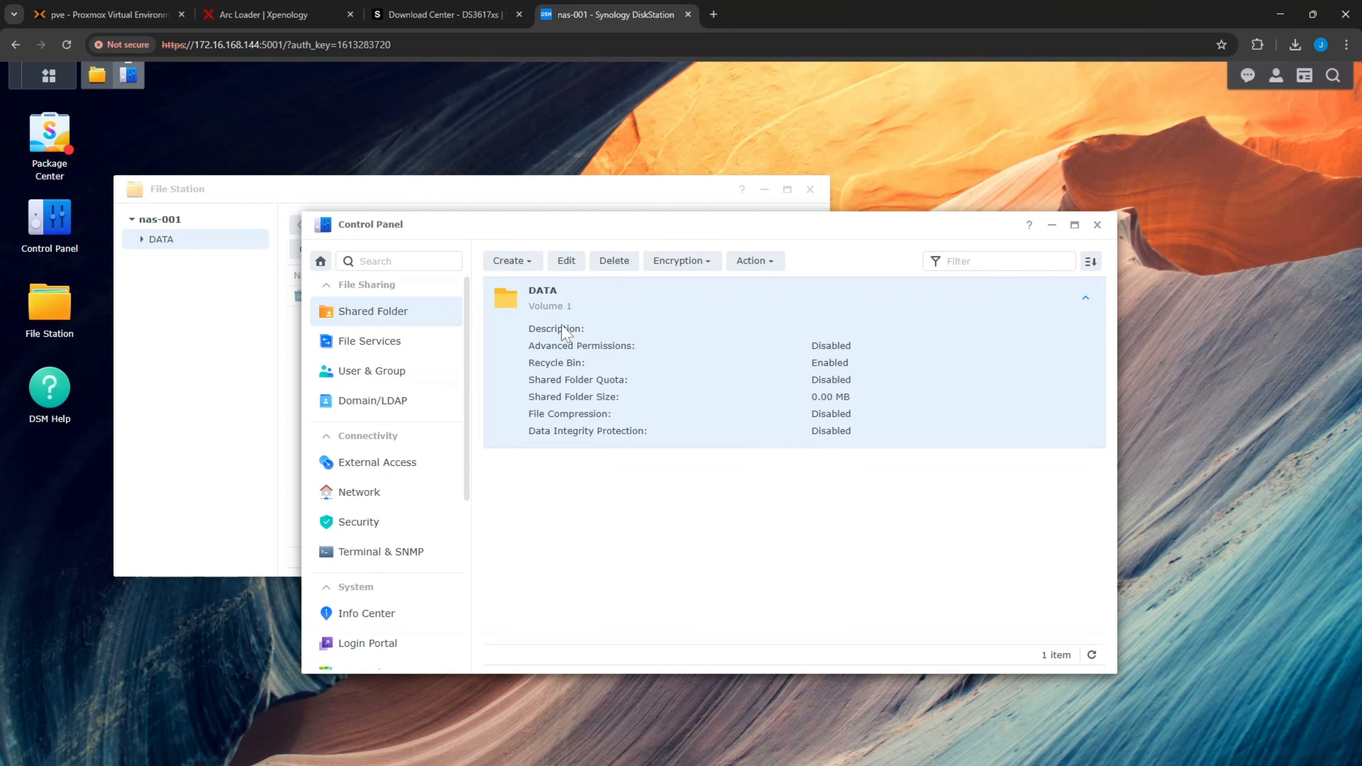
{"action": "left_click", "coordinate": [1096, 226]}
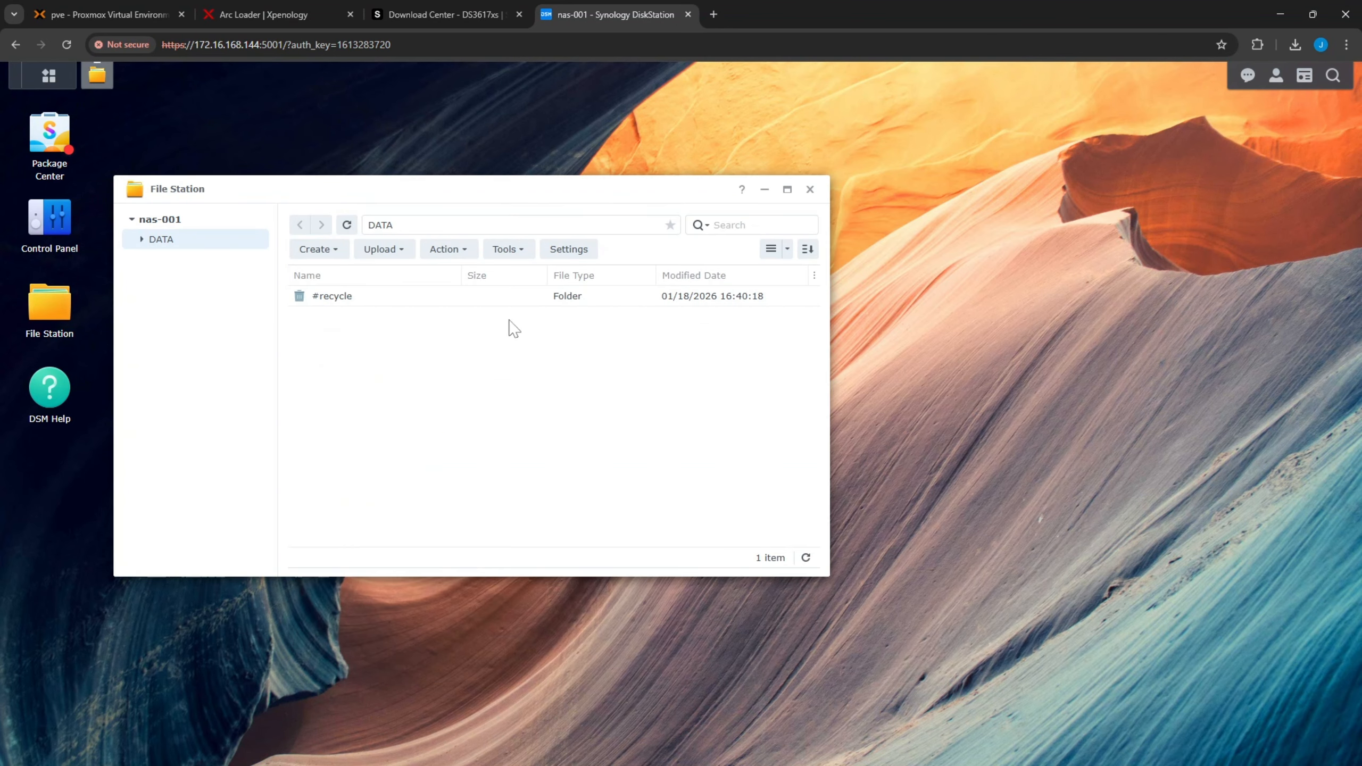
Create a folder named Test inside the DATA shared folder.
{"action": "left_click", "coordinate": [142, 241]}
{"action": "left_click", "coordinate": [335, 250]}
{"action": "left_click", "coordinate": [333, 283]}
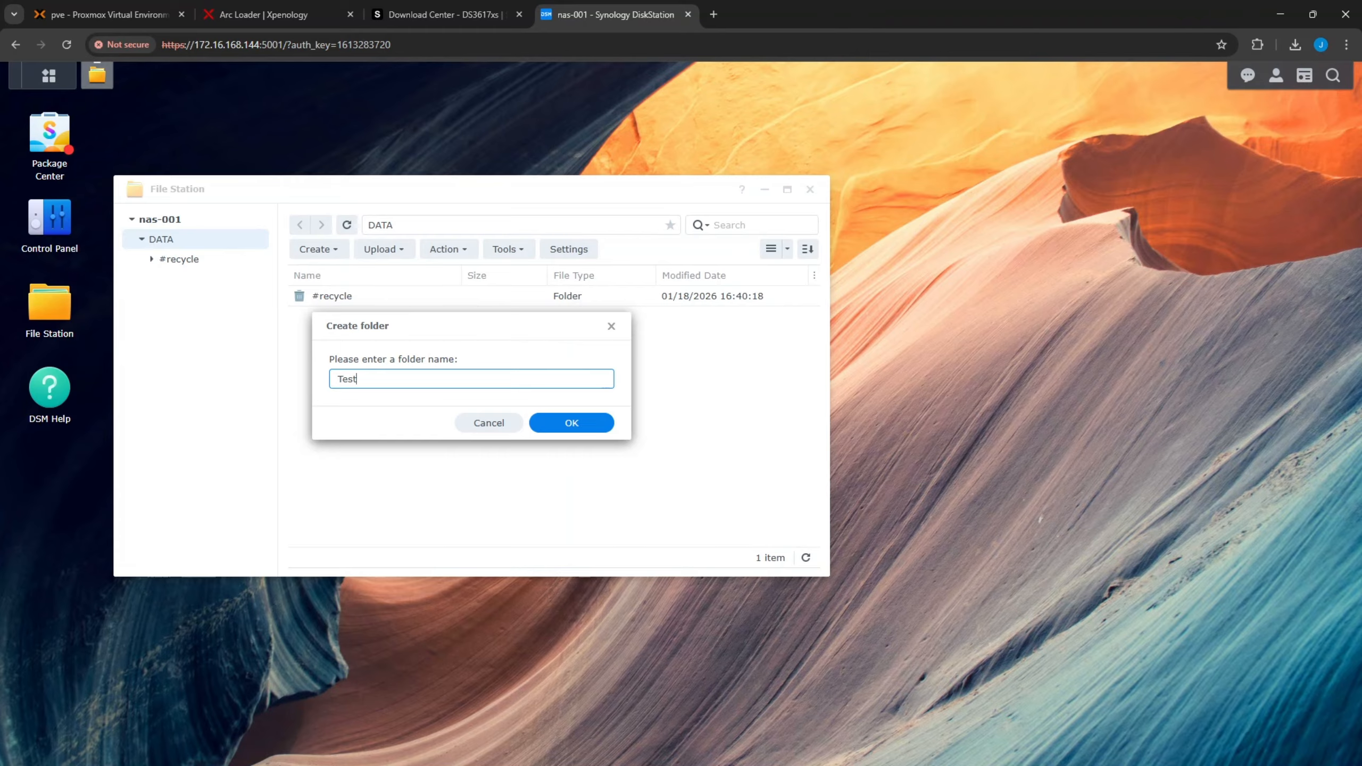
{"action": "type", "text": "Test"}
{"action": "left_click", "coordinate": [550, 423]}
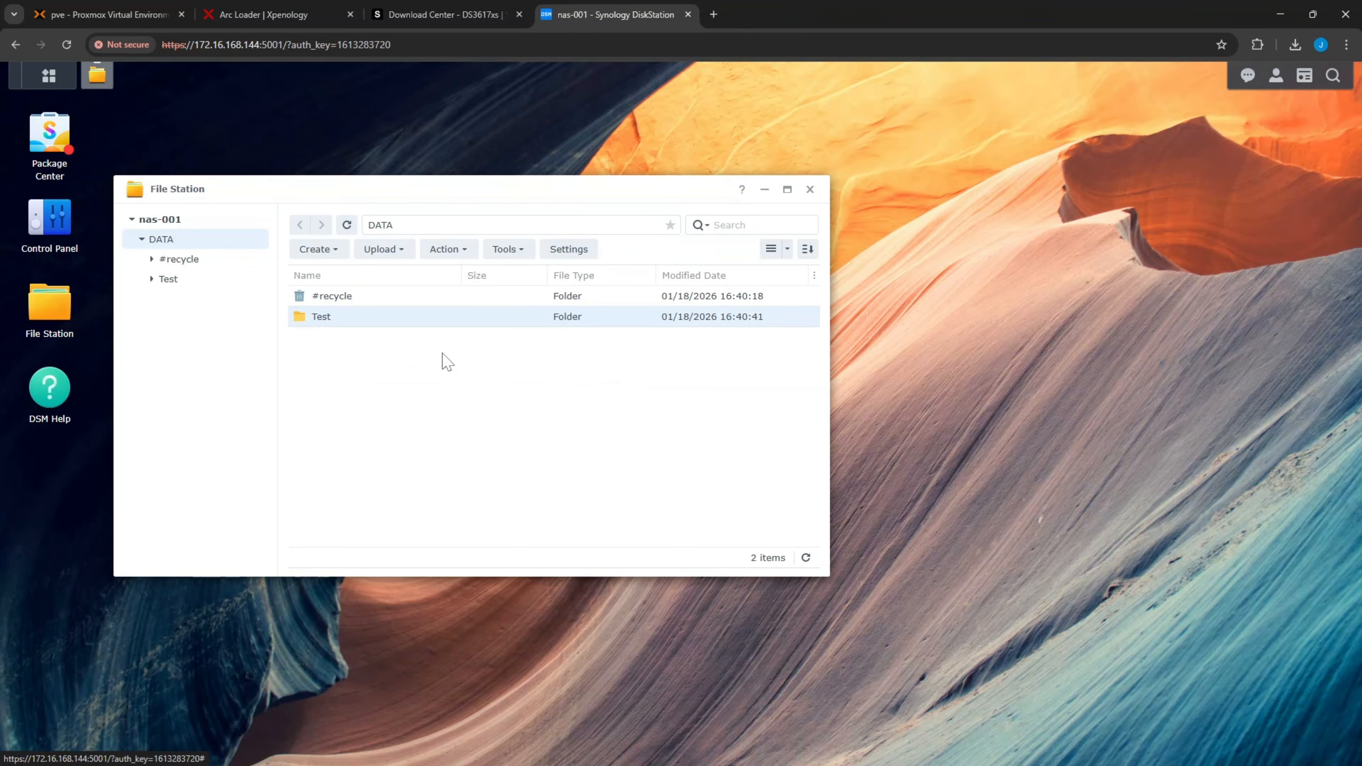
Upload the Setup Synology DSM_DS3617 text file from the NAS DMS folder into the Test folder, using the Skip option.
{"action": "double_click", "coordinate": [369, 319]}
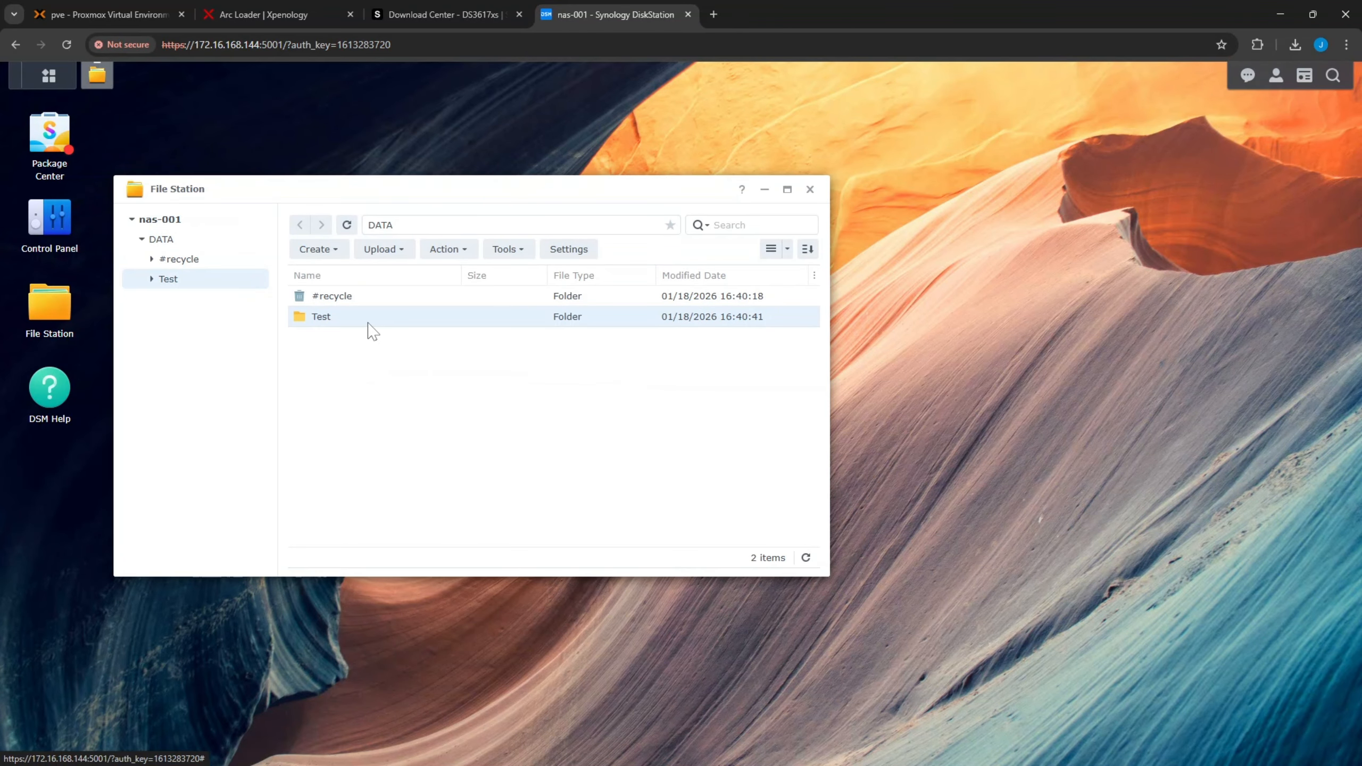
{"action": "left_click", "coordinate": [403, 257]}
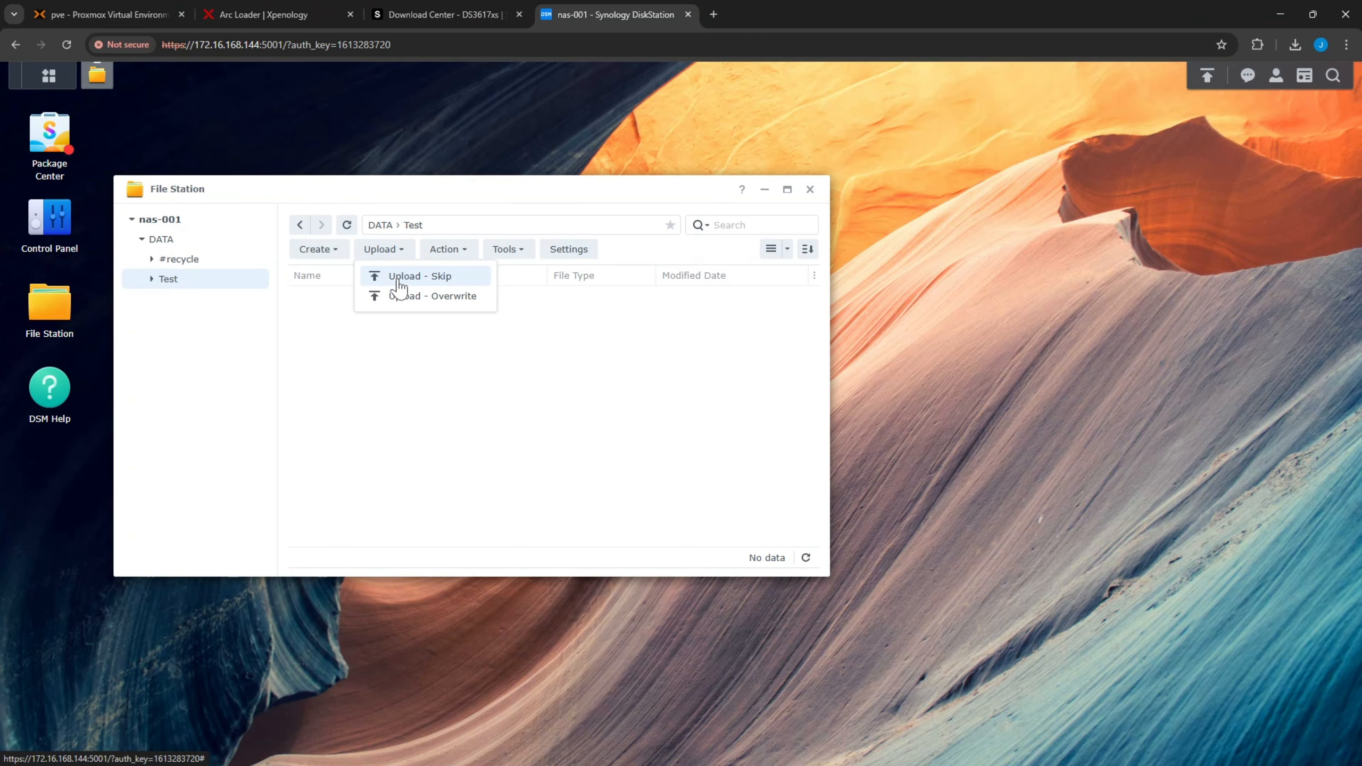
{"action": "left_click", "coordinate": [420, 275]}
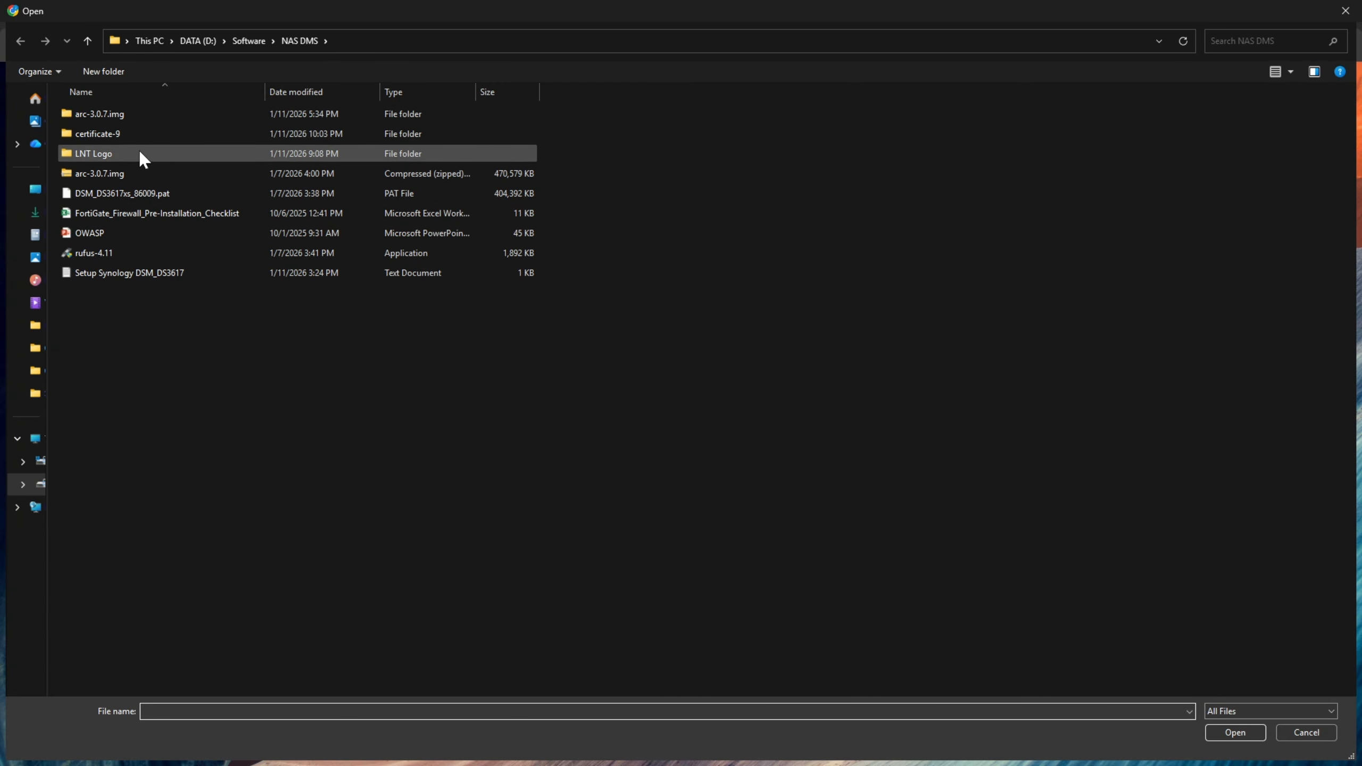
{"action": "left_click", "coordinate": [110, 274]}
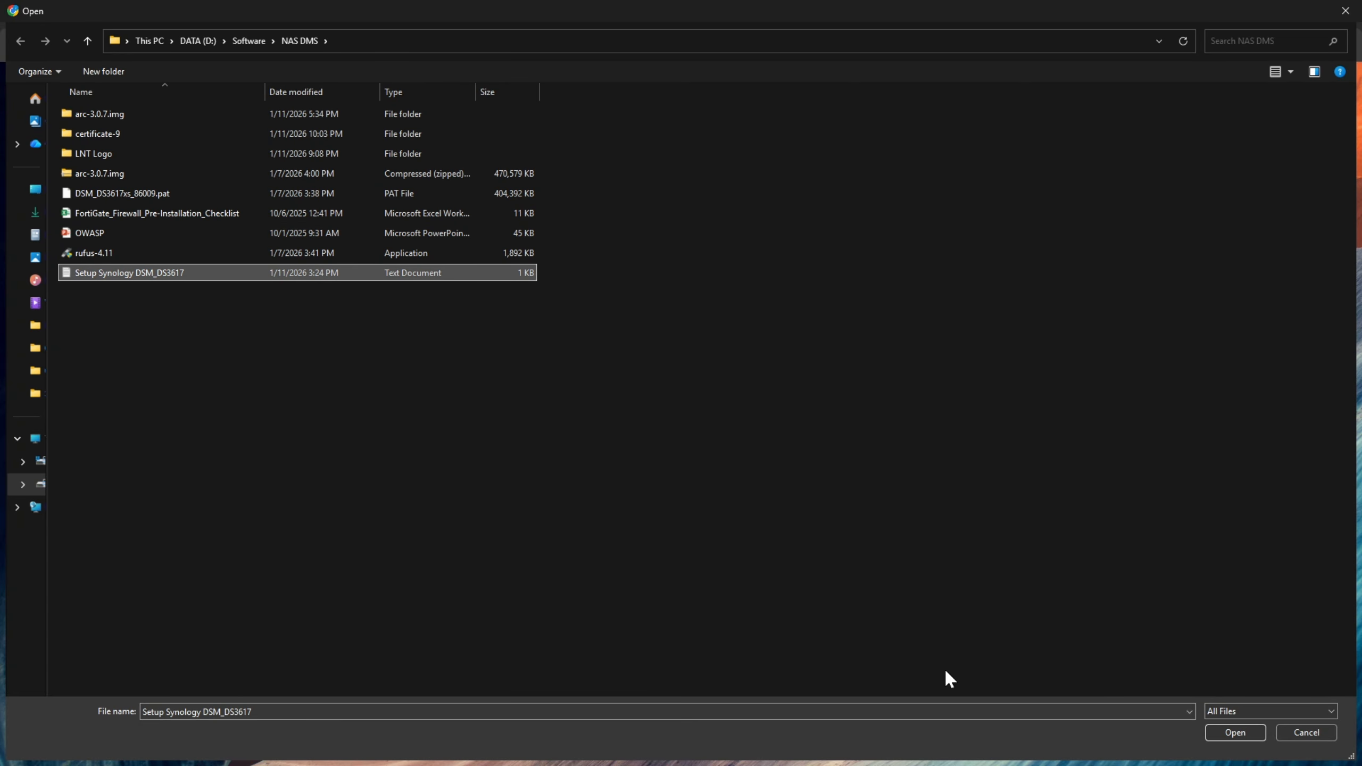
{"action": "left_click", "coordinate": [1233, 732]}
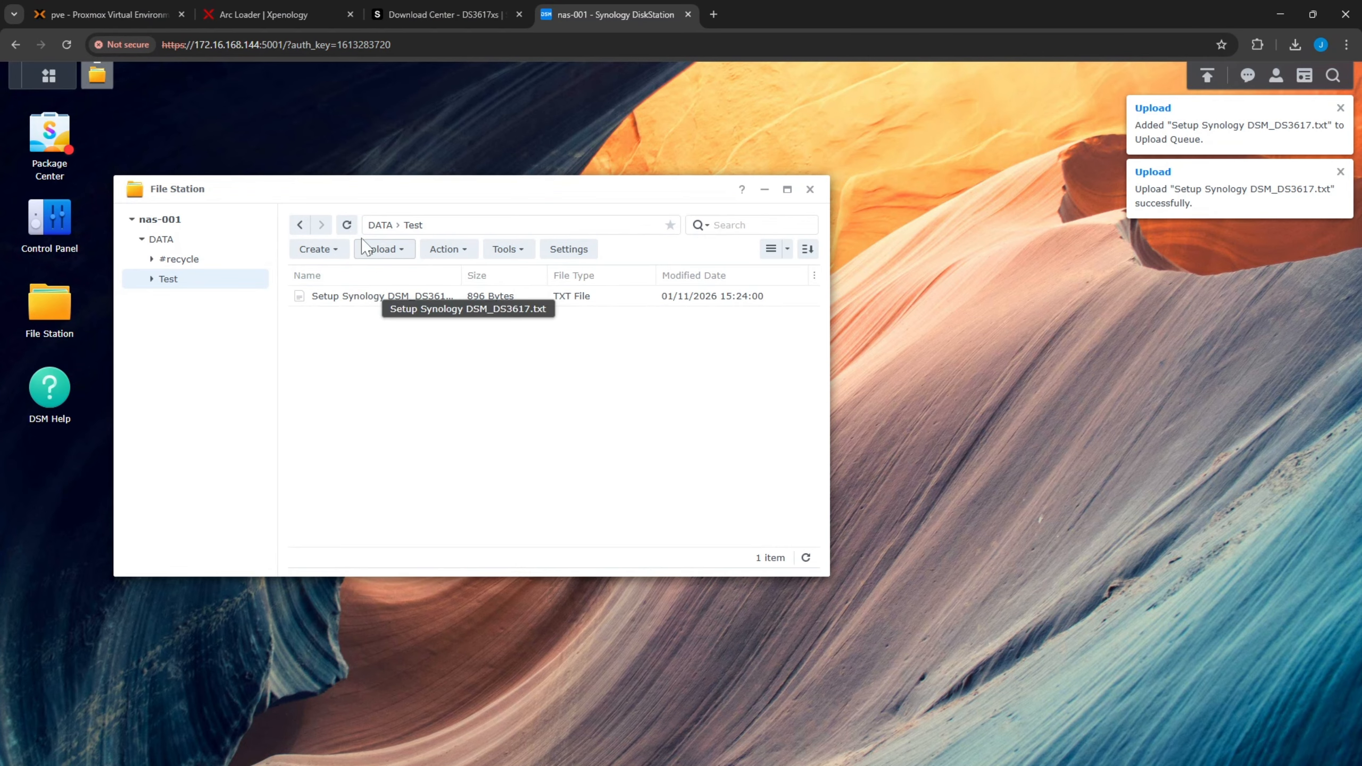
Upload the FortiGate_Firewall_Pre-Installation_Checklist workbook to the Test folder with the Skip option, and minimize File Station.
{"action": "left_click", "coordinate": [408, 251]}
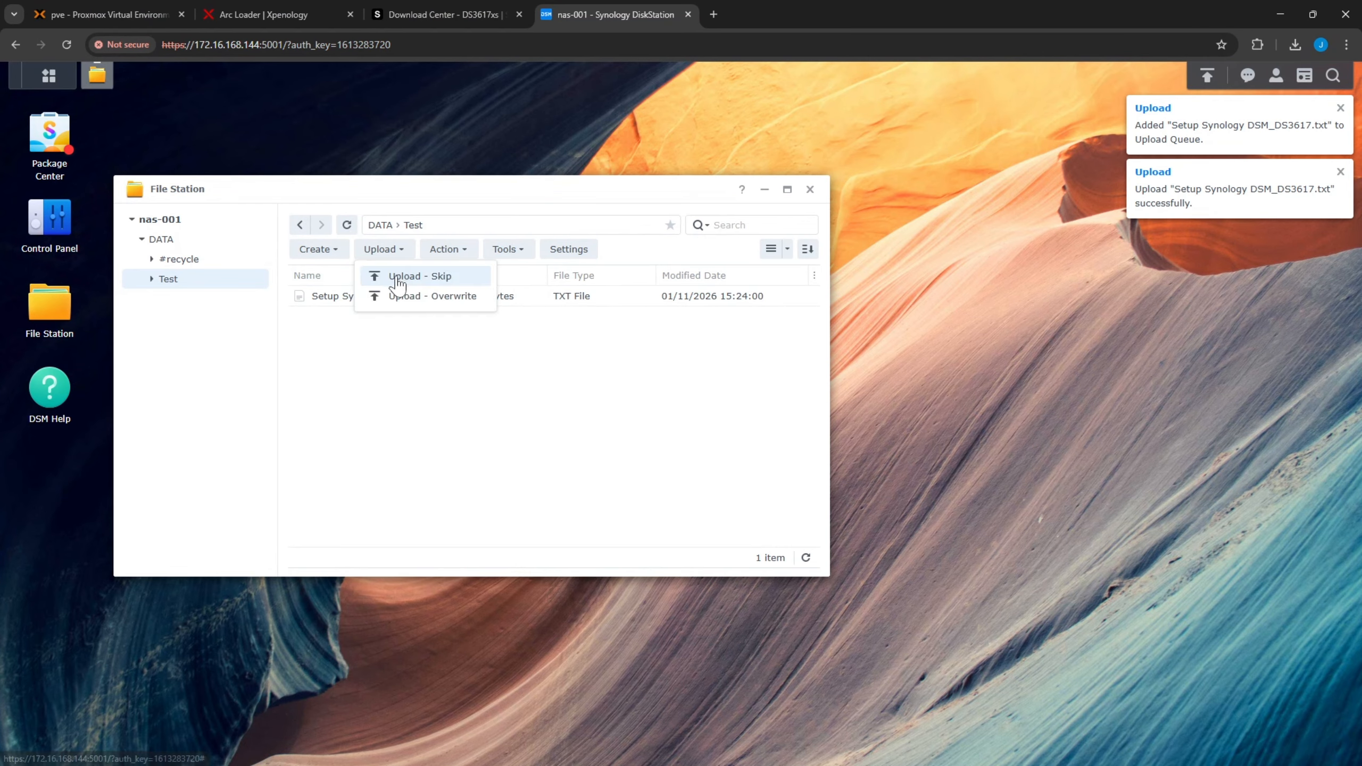
{"action": "left_click", "coordinate": [396, 277]}
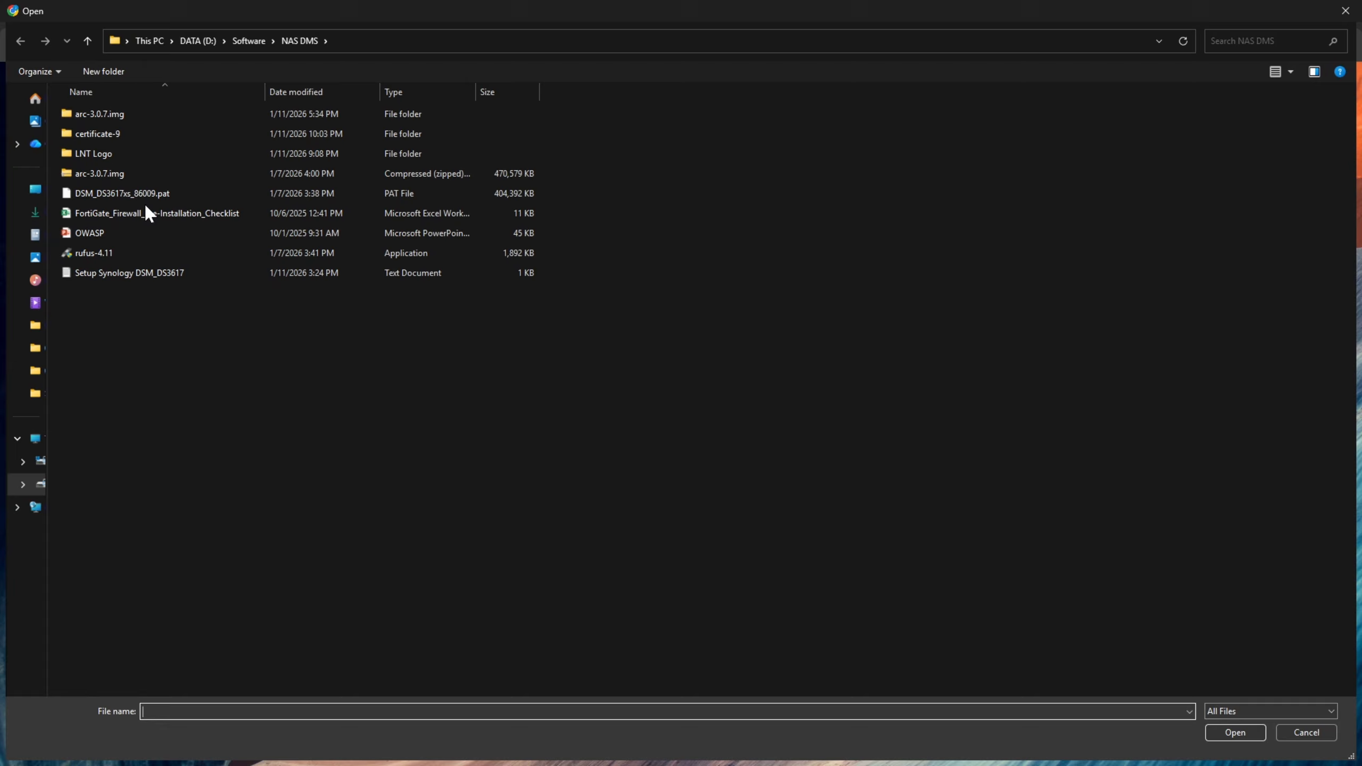
{"action": "left_click", "coordinate": [145, 213]}
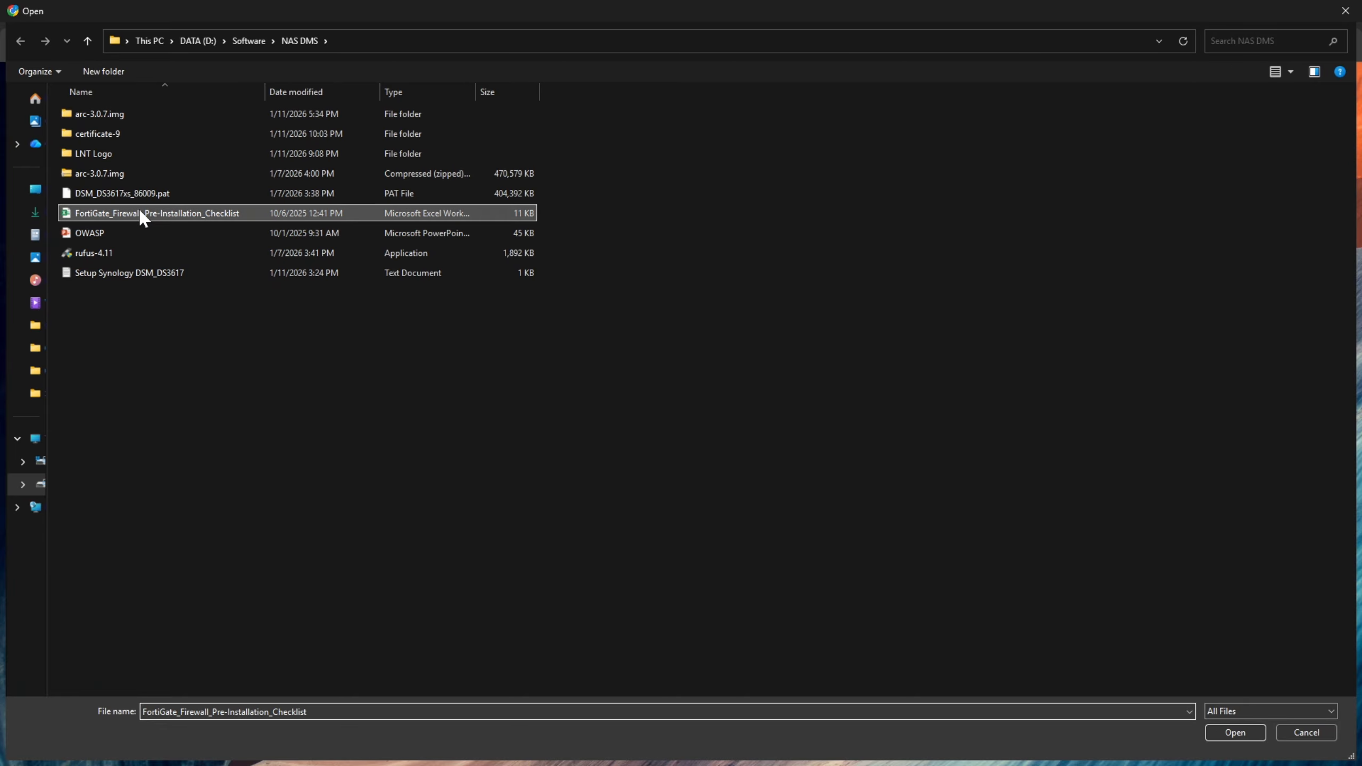
{"action": "left_click", "coordinate": [1208, 729]}
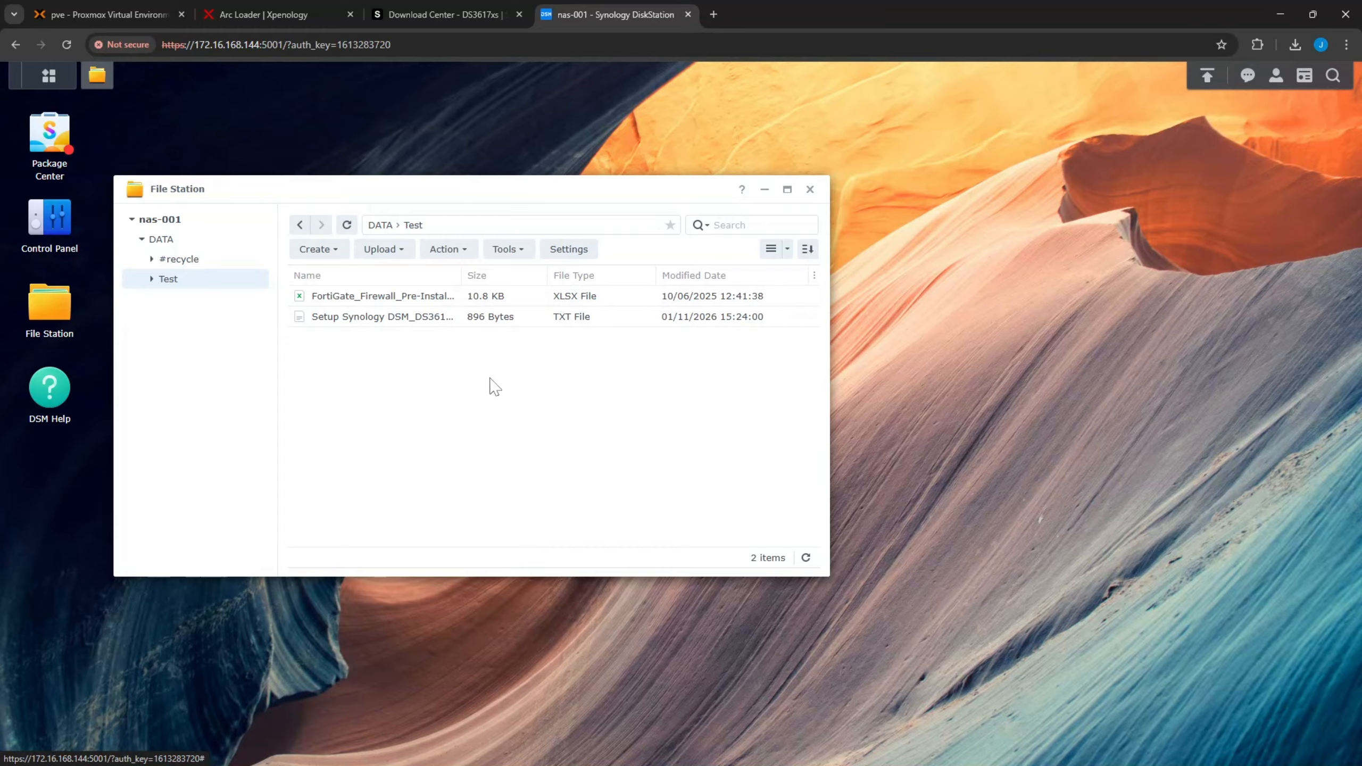
{"action": "left_click", "coordinate": [764, 192]}
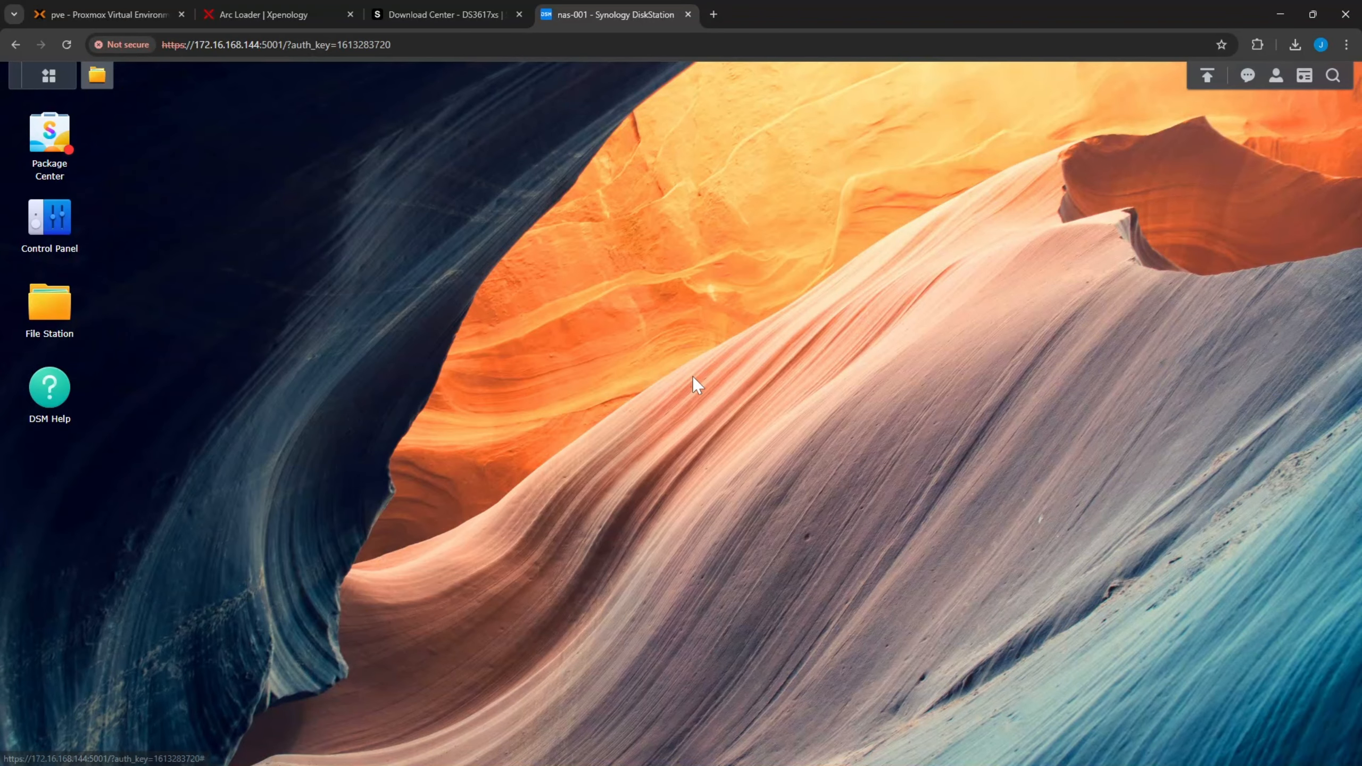